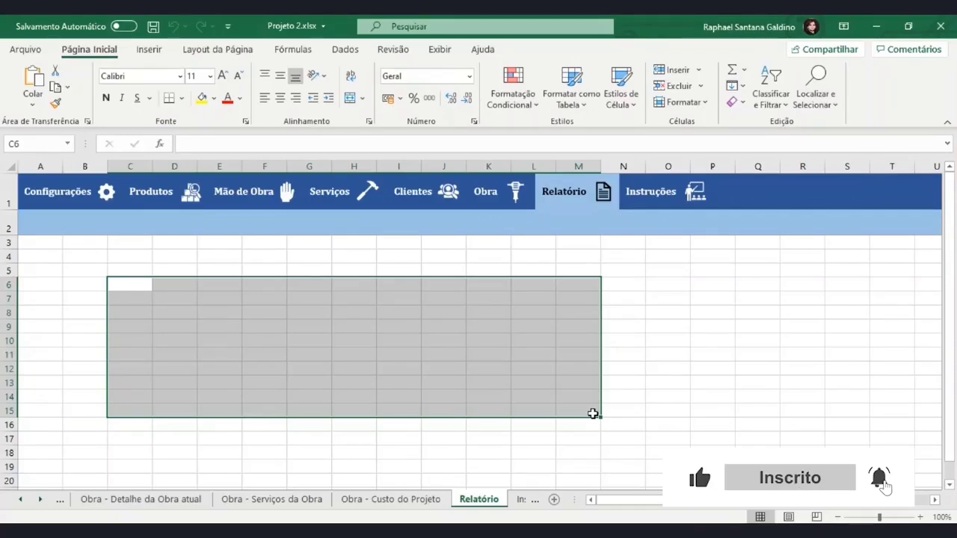
Set the current selection as the print area from Layout da Página
click(224, 50)
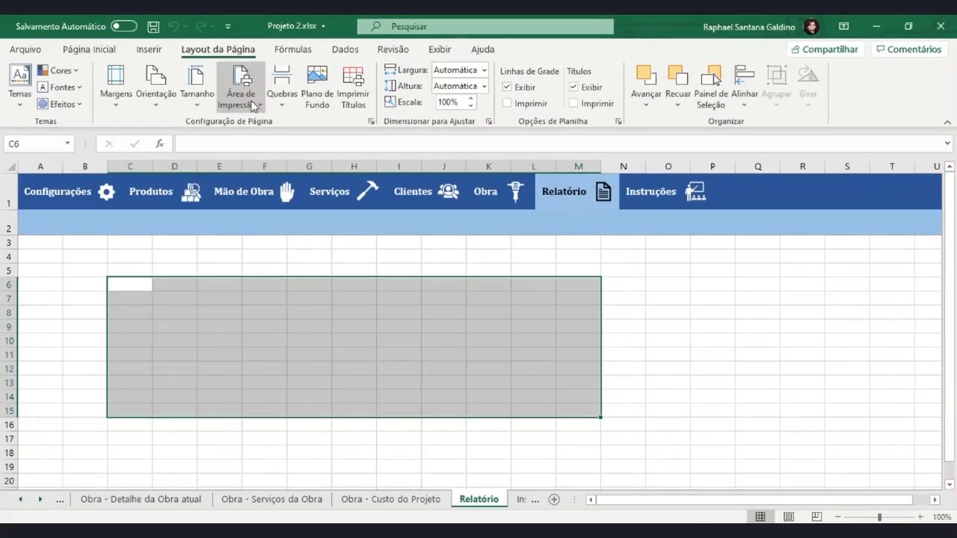
click(253, 105)
click(234, 132)
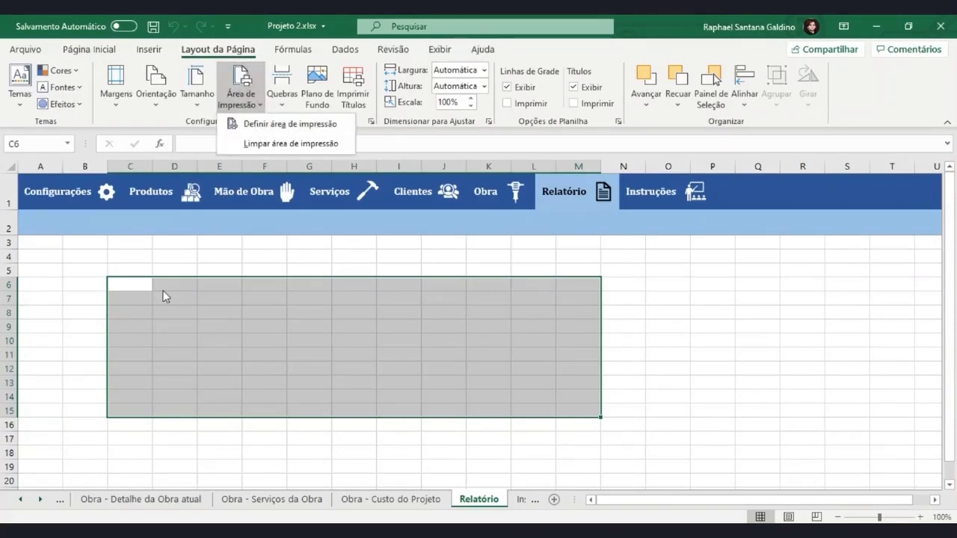
Narrow column A to a thin margin and set B4 through column K as the print area
drag(62, 166, 32, 168)
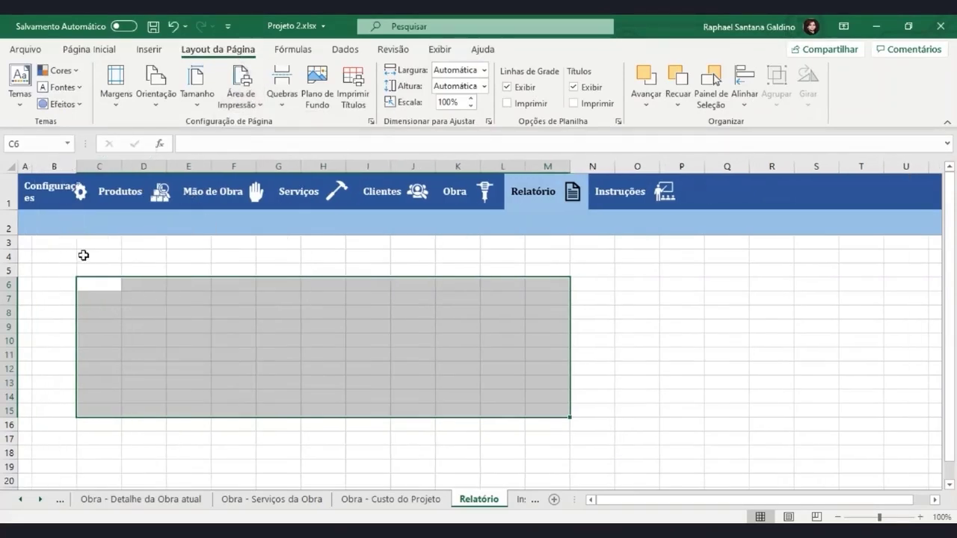
click(69, 260)
drag(71, 260, 451, 465)
click(253, 105)
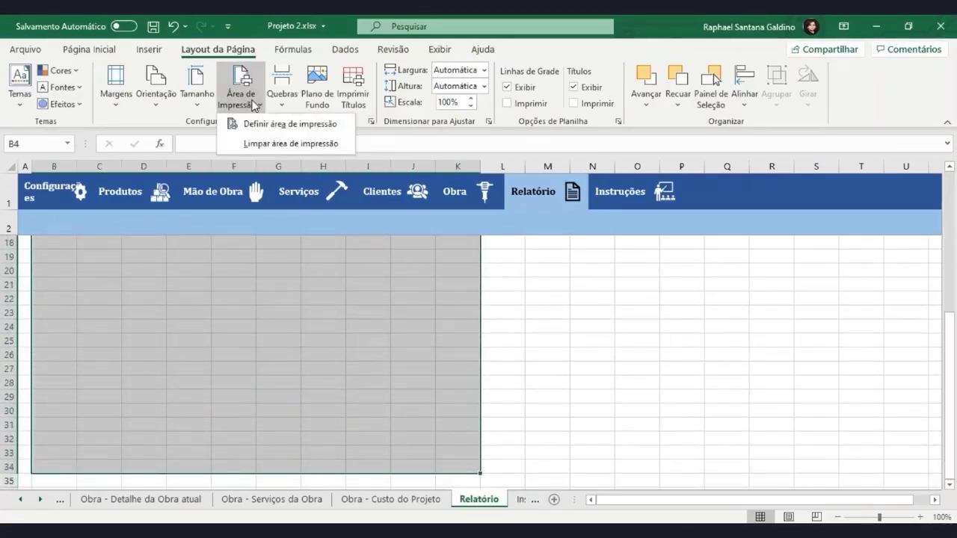
click(255, 125)
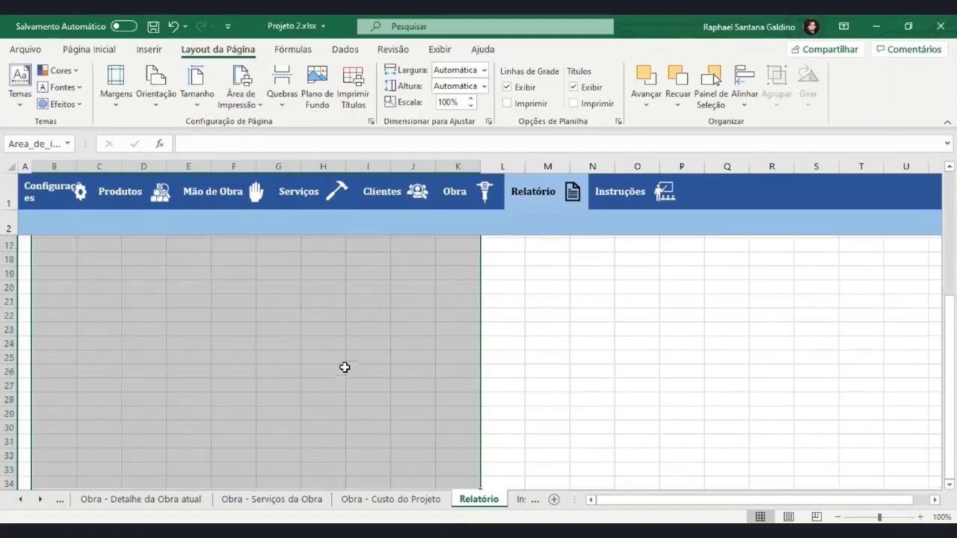
scroll(343, 367, up, 5)
click(581, 352)
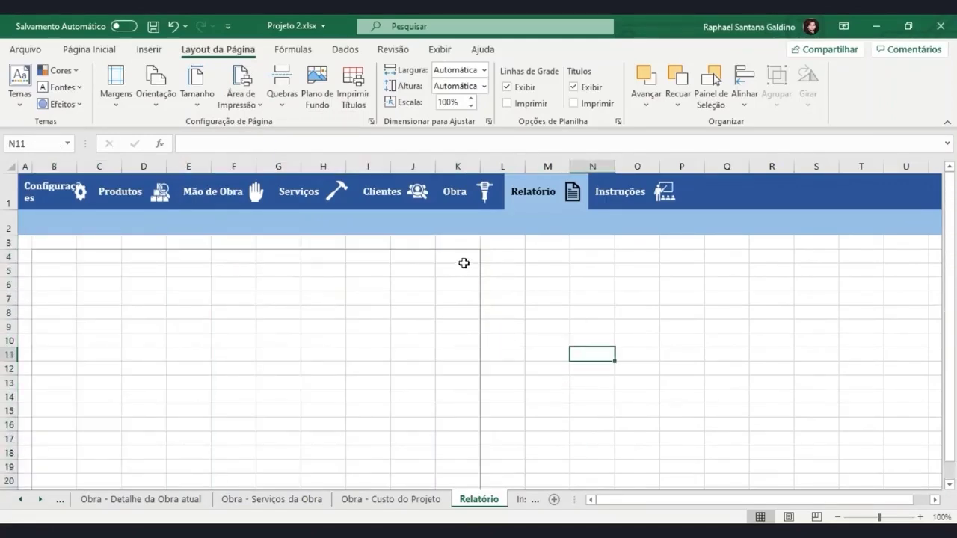
Reselect B4:L34 and make it the print area
drag(463, 263, 117, 302)
scroll(142, 366, up, 3)
click(145, 371)
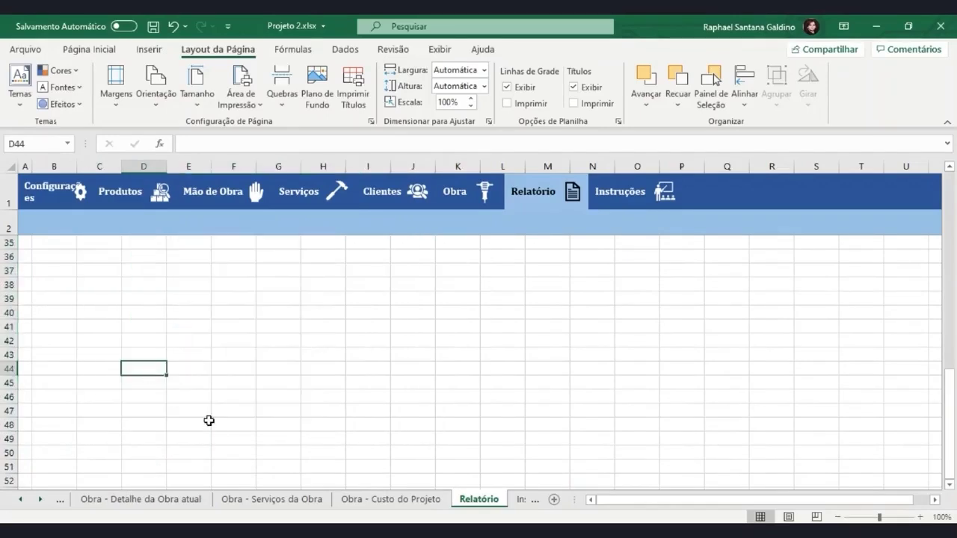
scroll(213, 423, up, 6)
scroll(297, 419, down, 1)
scroll(299, 419, up, 5)
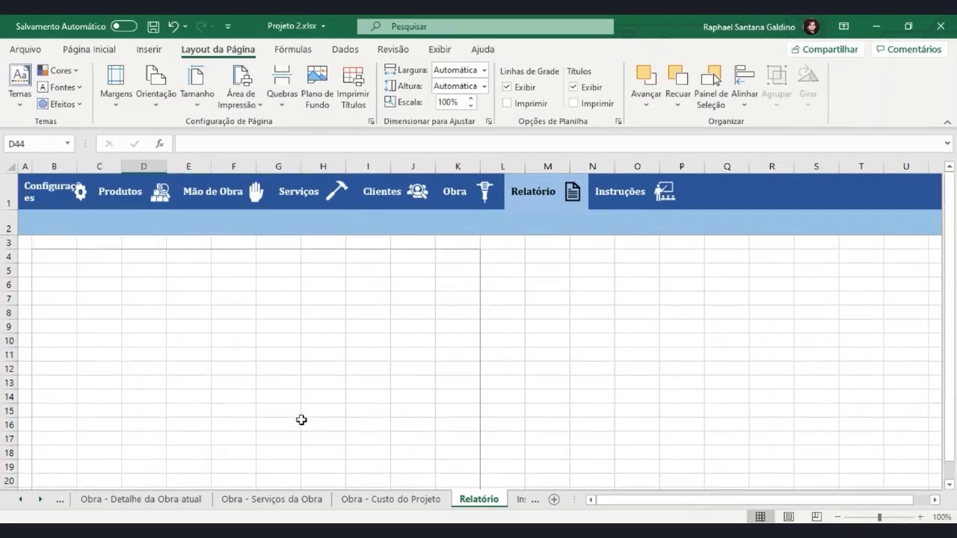
drag(73, 258, 490, 358)
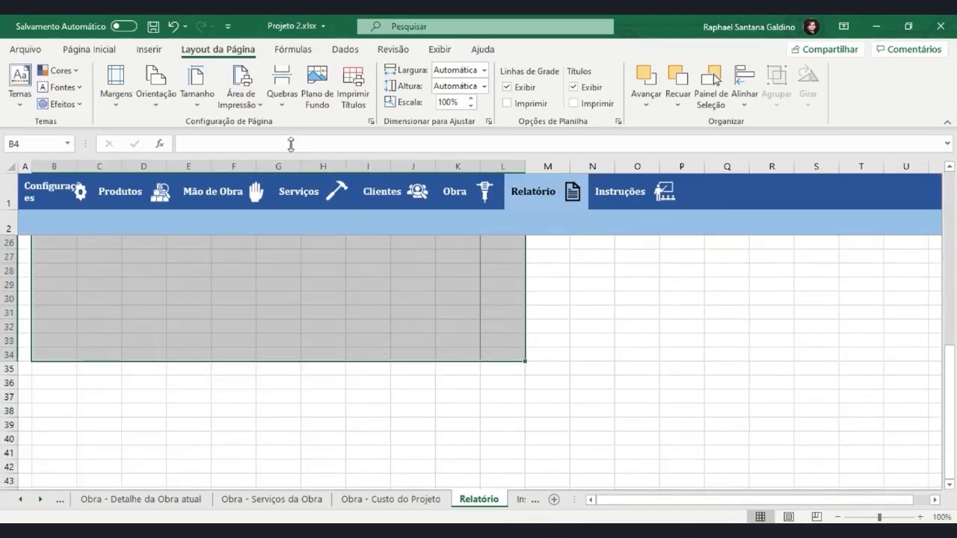
click(250, 105)
click(255, 124)
scroll(449, 366, up, 8)
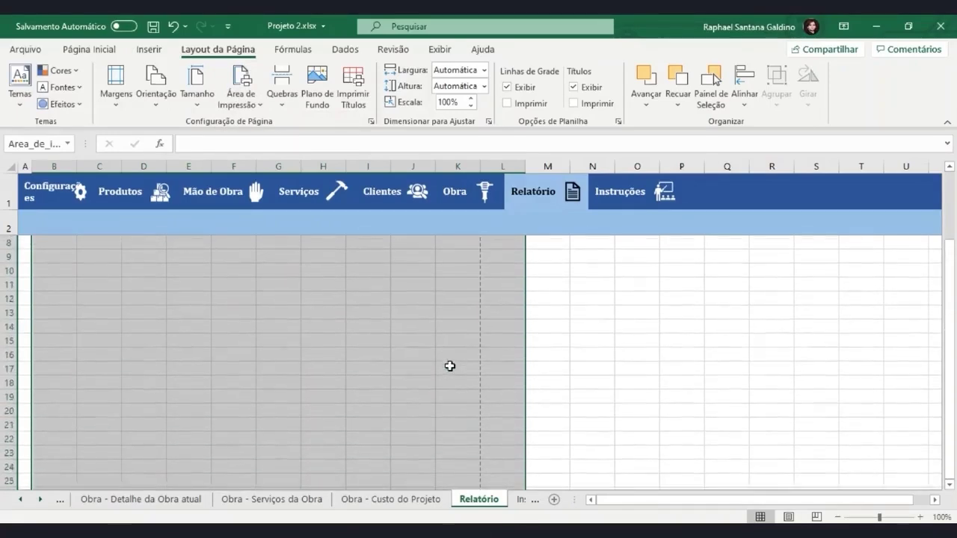
Redefine the print area as B4:K34, leaving column L outside the border
click(450, 366)
click(475, 257)
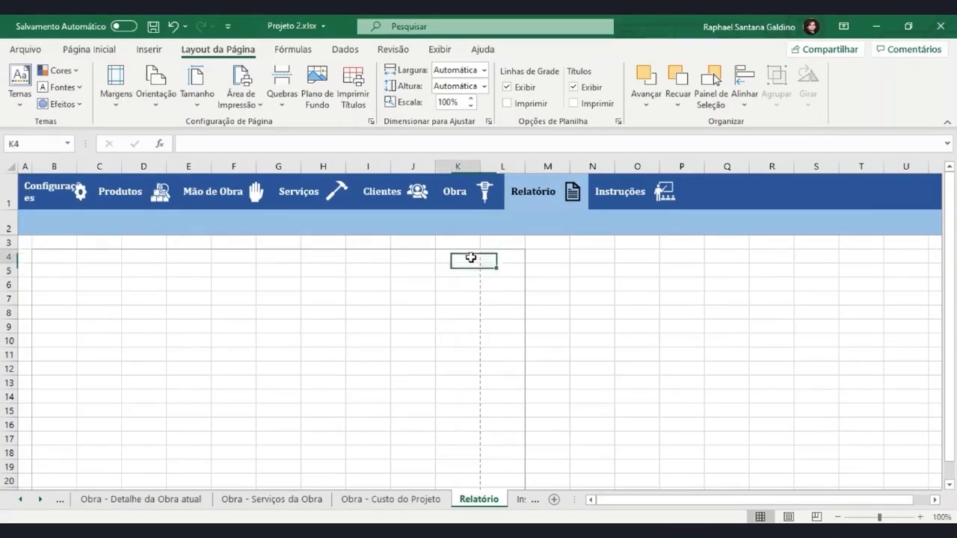
drag(470, 256, 56, 461)
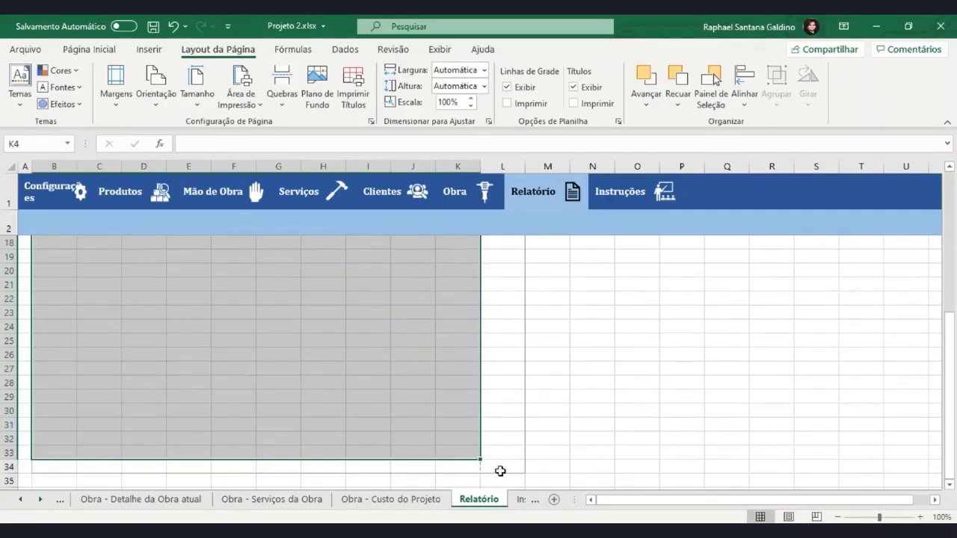
drag(499, 469, 497, 259)
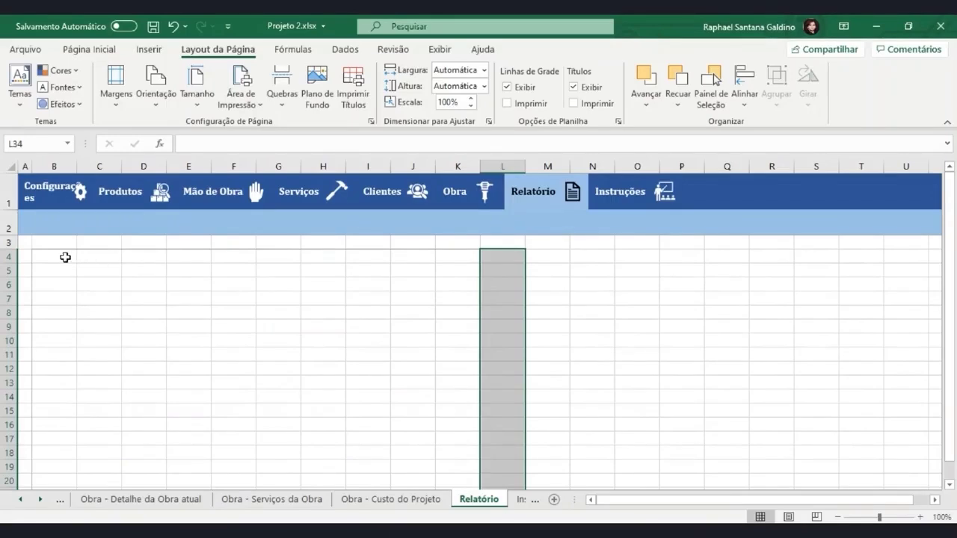
drag(65, 257, 446, 356)
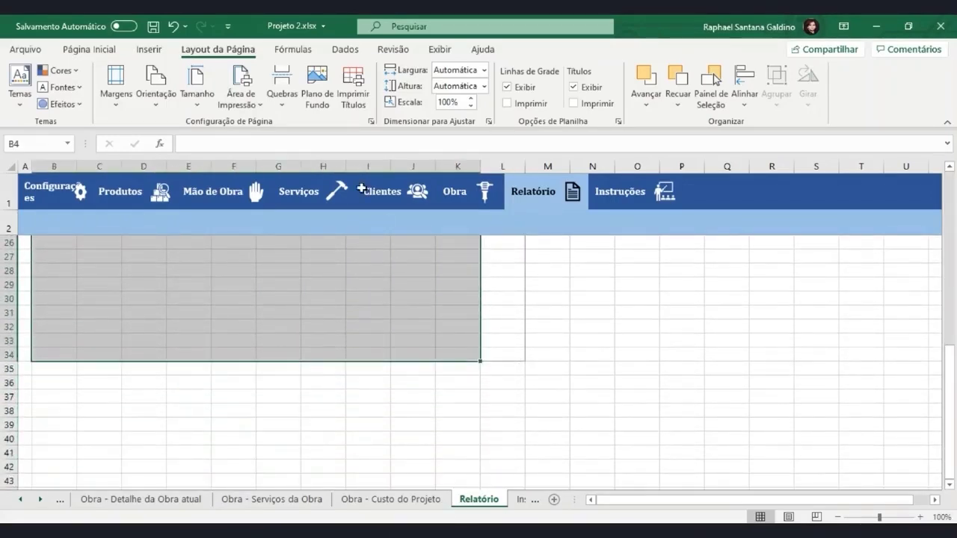
click(262, 103)
click(277, 124)
scroll(326, 329, up, 6)
click(329, 372)
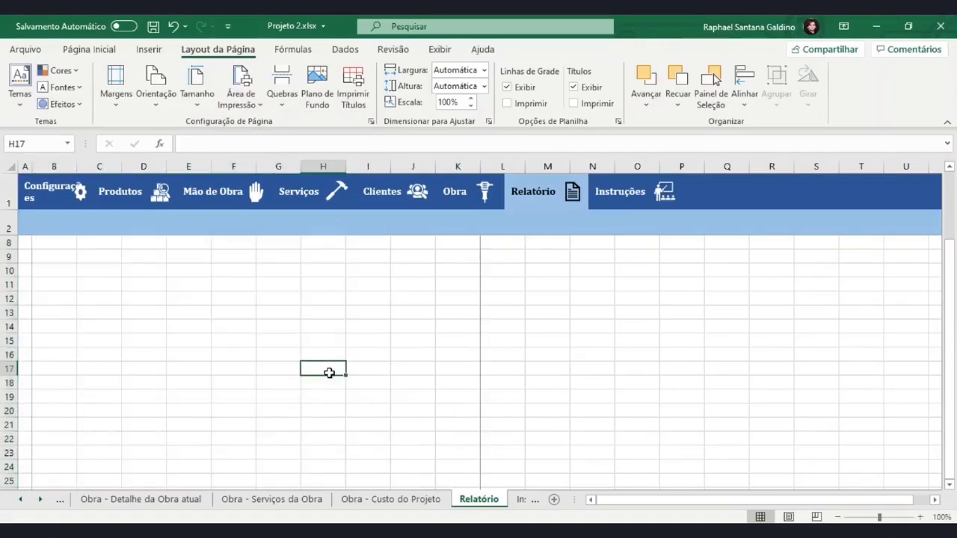
scroll(329, 374, up, 2)
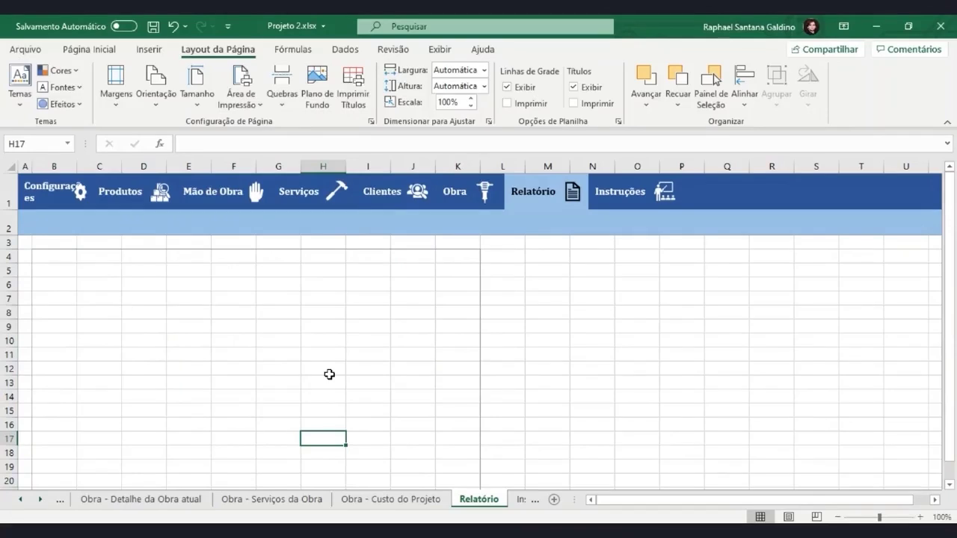
click(51, 259)
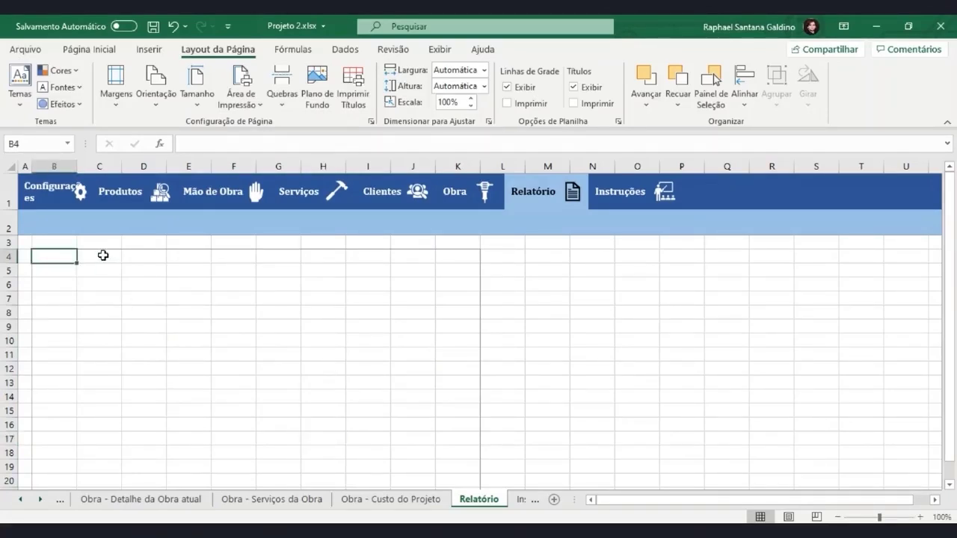
Set B3:K35 as the print area
click(68, 237)
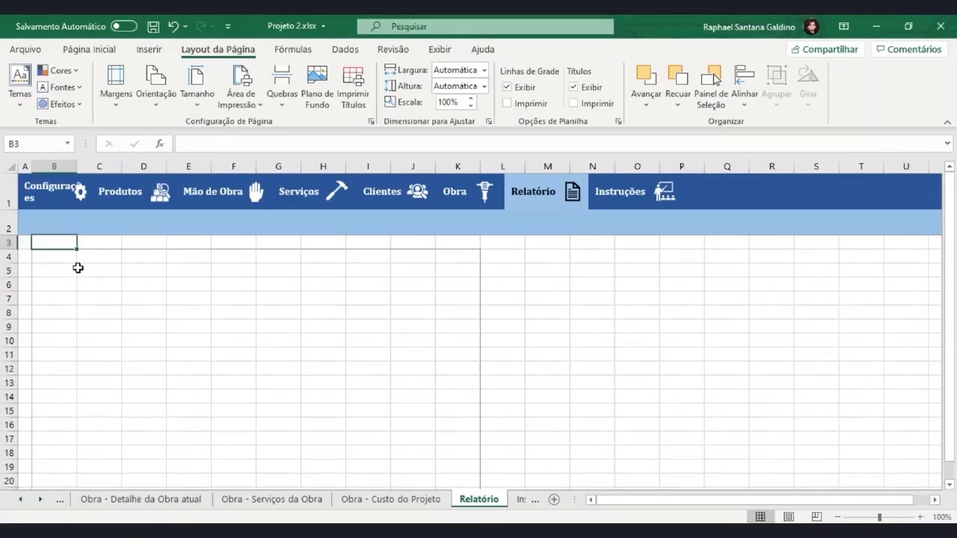
drag(71, 243, 457, 240)
drag(38, 248, 457, 257)
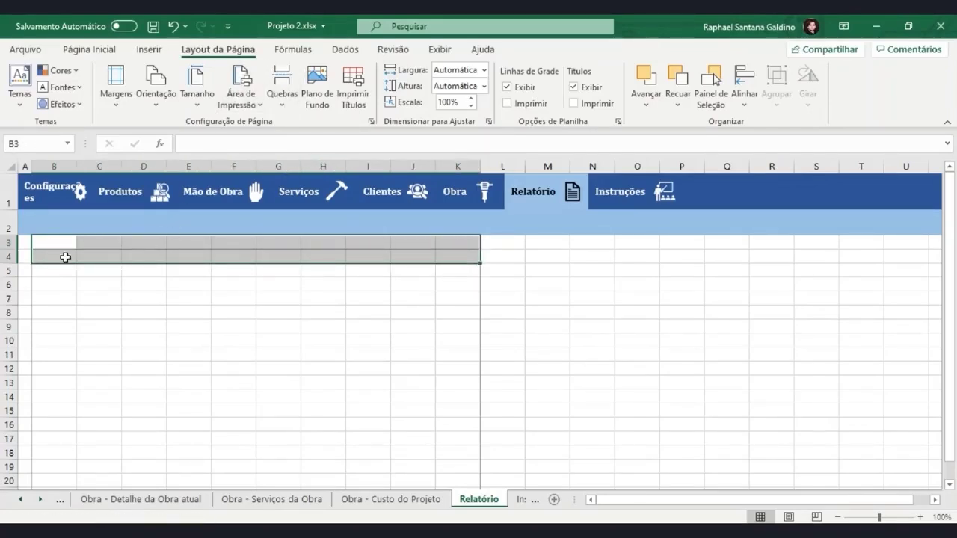
drag(41, 244, 449, 331)
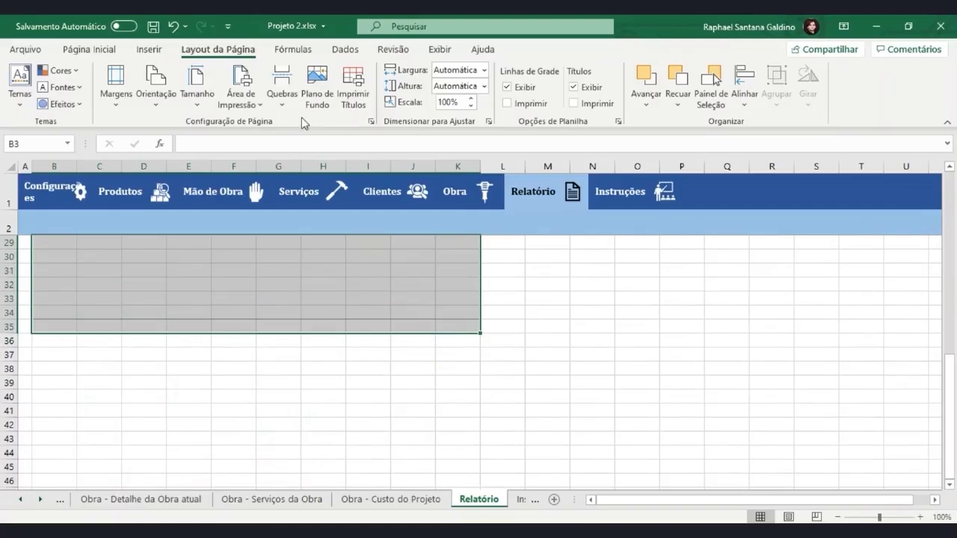
click(241, 92)
click(258, 125)
click(288, 405)
scroll(312, 400, up, 9)
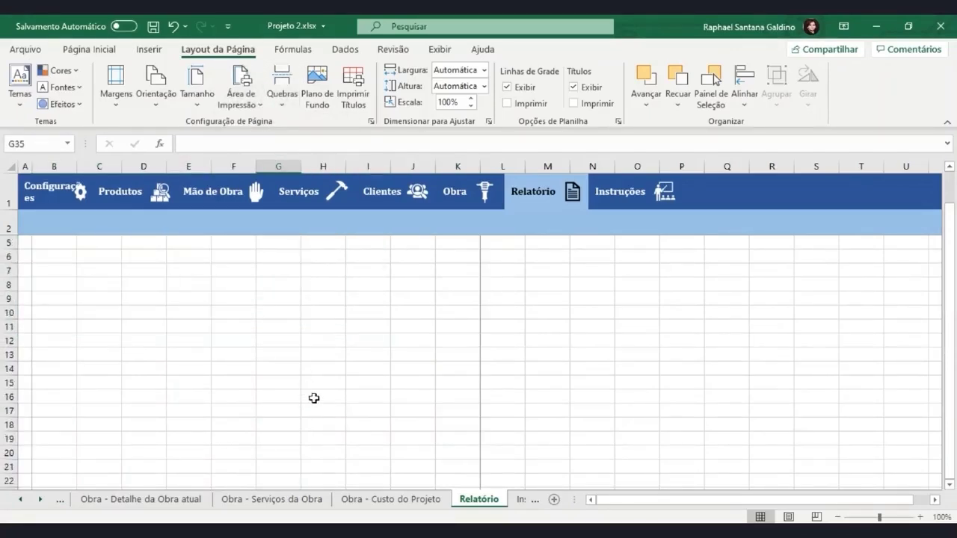
Freeze rows 1 to 3 from cell A4 with Exibir > Congelar Painéis
click(47, 257)
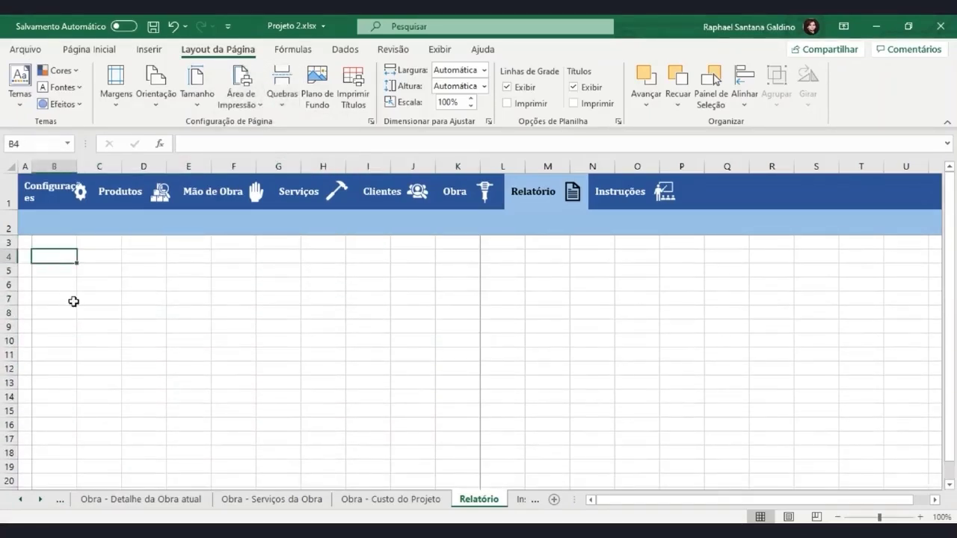
click(21, 257)
click(393, 49)
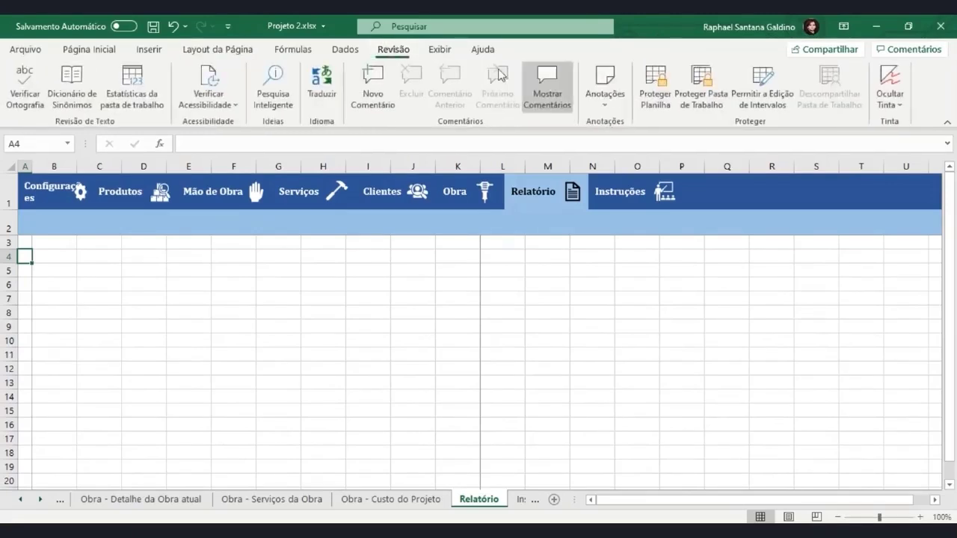
click(439, 50)
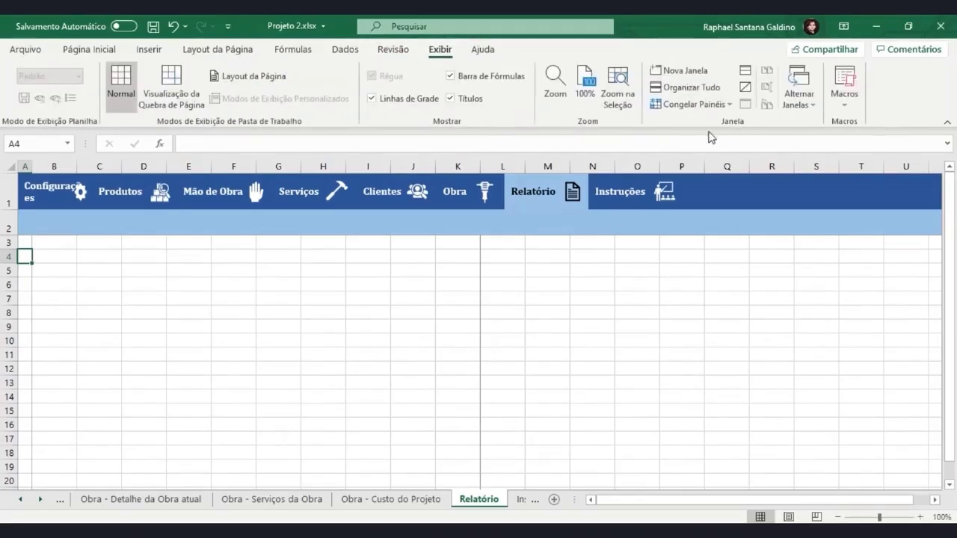
click(692, 104)
click(700, 134)
click(691, 104)
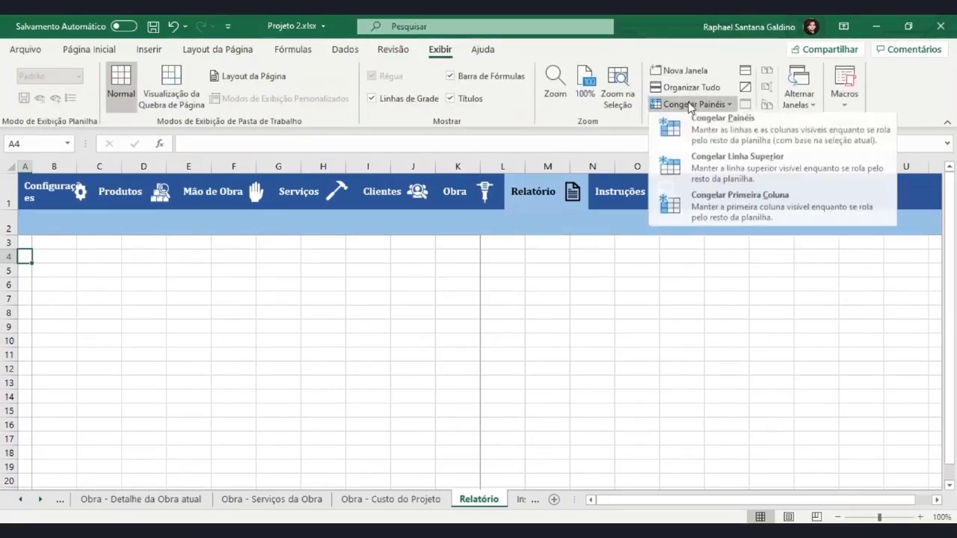
click(690, 117)
click(101, 289)
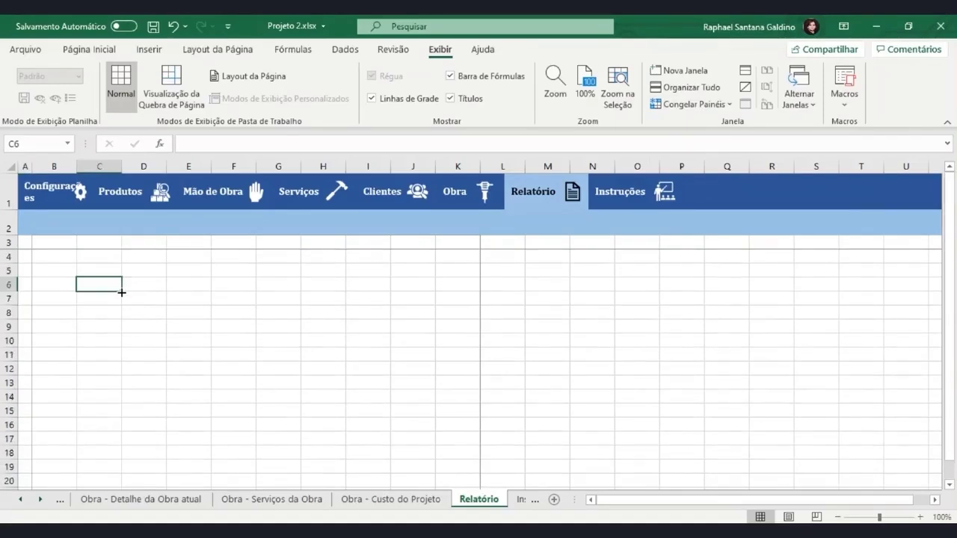
click(54, 243)
Enter the label 'Obra Atual:' in B3, fit column B, and narrow column K slightly
text(Ob)
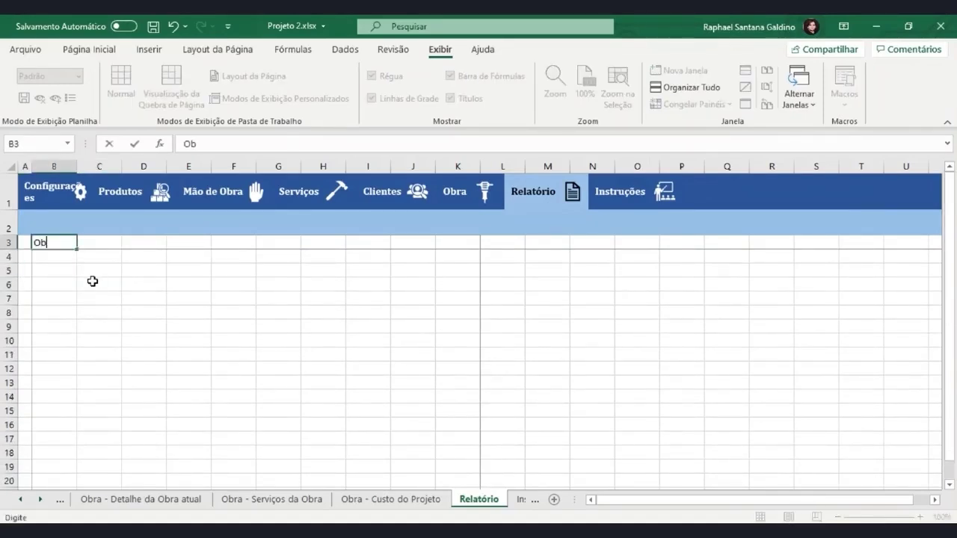
text(ra Atual:)
key(Return)
click(127, 245)
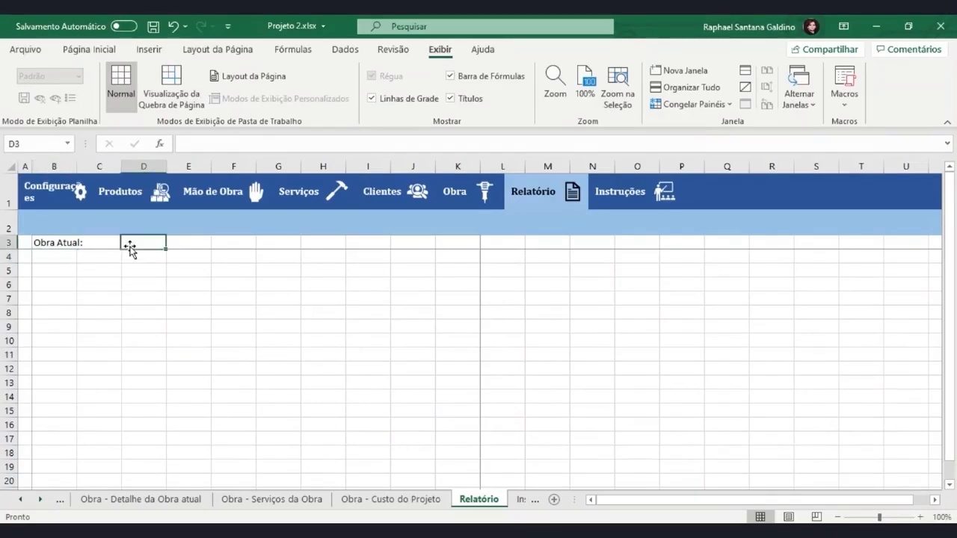
click(104, 242)
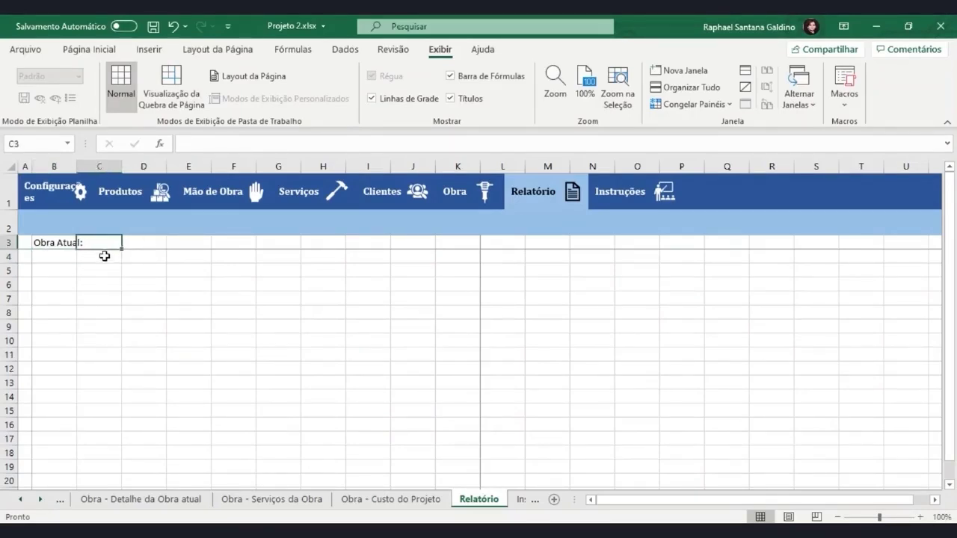
double_click(75, 166)
key(Left)
drag(489, 166, 484, 166)
click(246, 284)
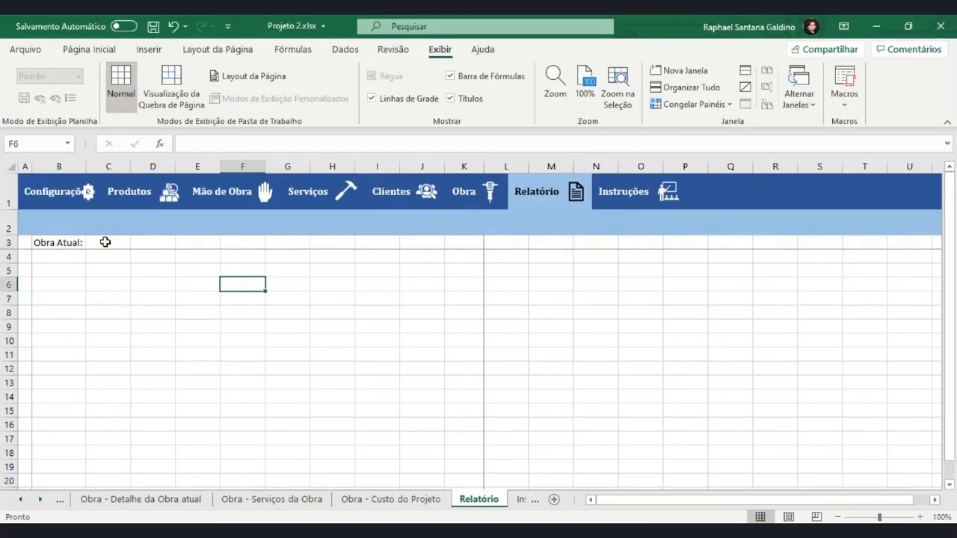
Merge and centre C3:K3 and link it to the obra's Nome in C6 of the detail sheet
drag(104, 242, 473, 242)
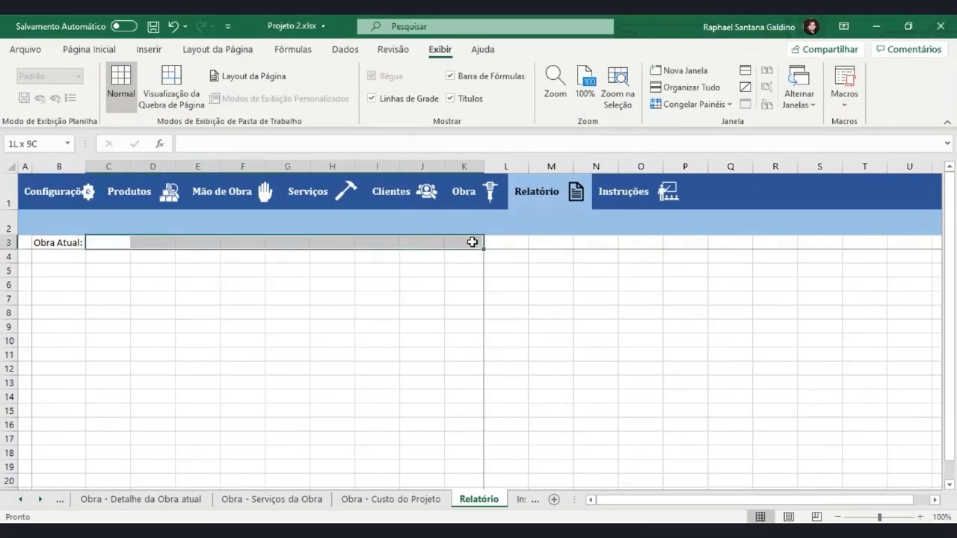
click(96, 50)
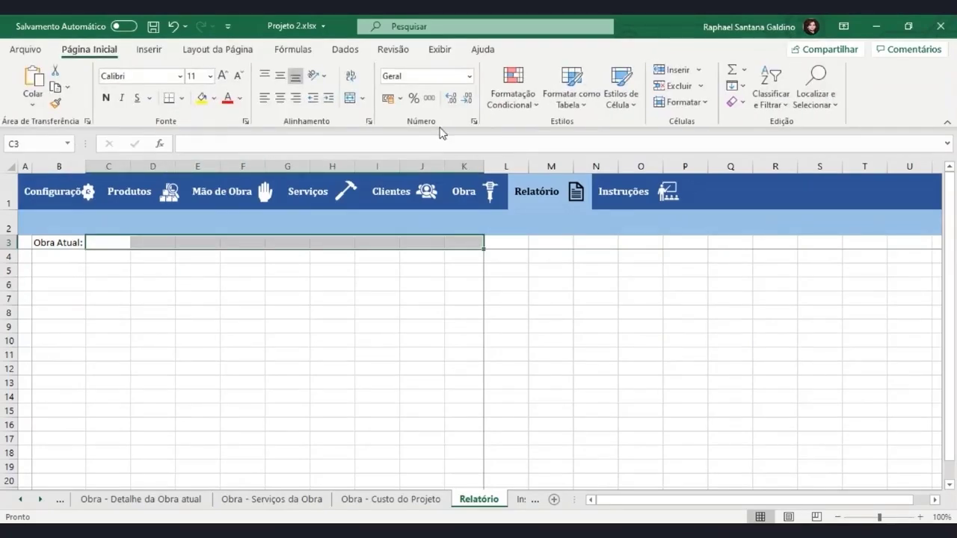
click(349, 98)
text(=)
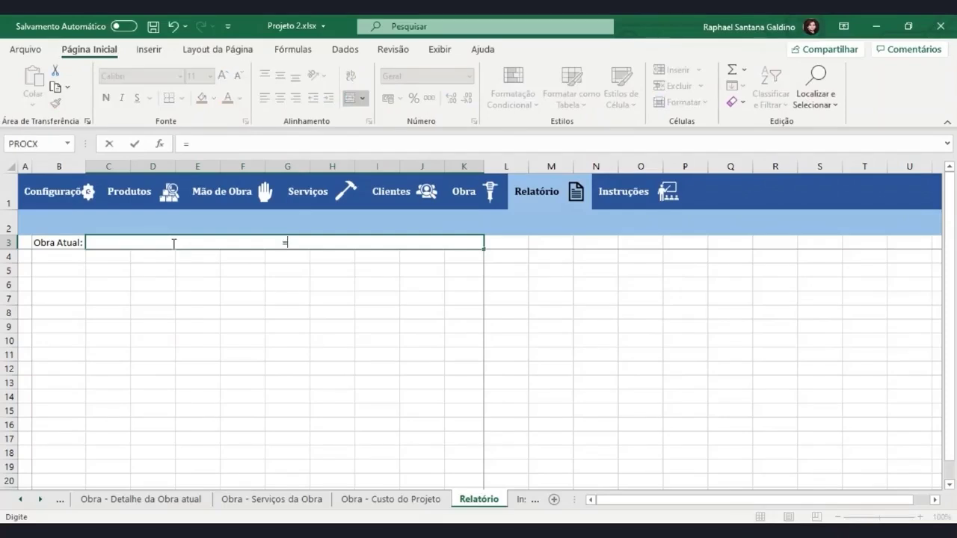
click(145, 500)
click(229, 293)
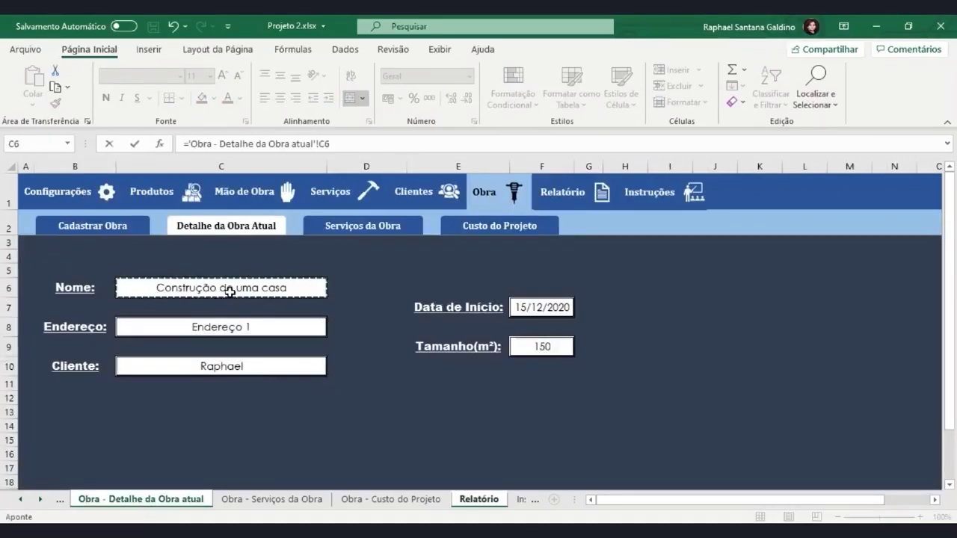
key(Return)
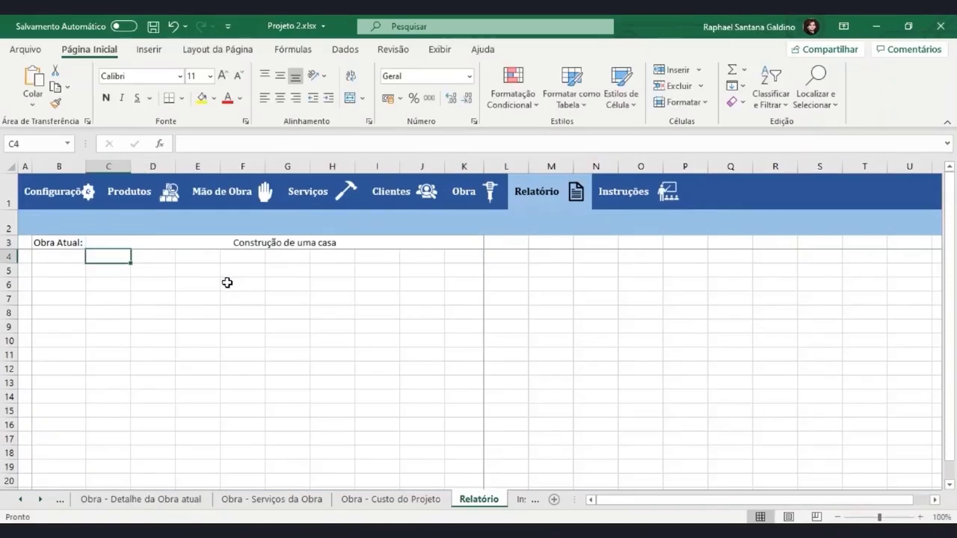
click(216, 241)
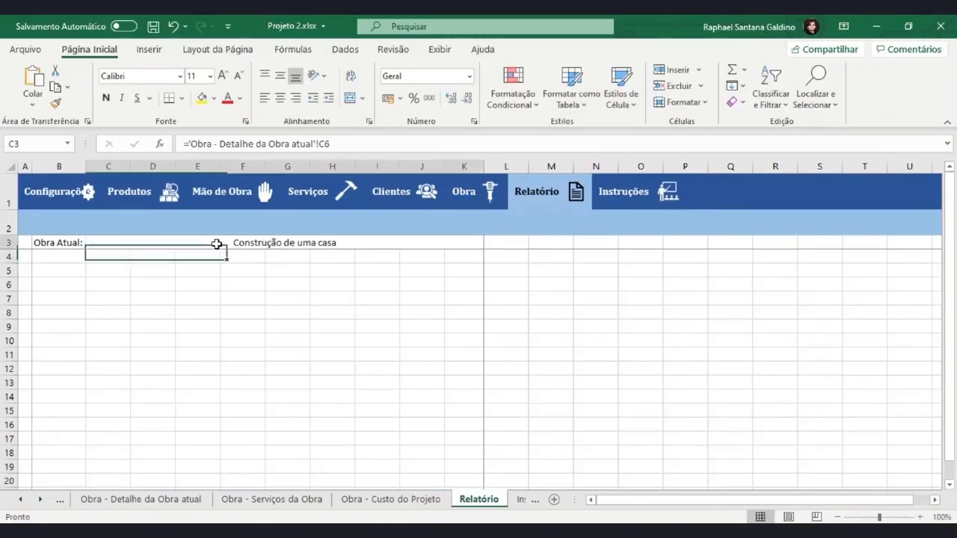
Set the obra name in C3 to Arial Black, size 12
click(180, 75)
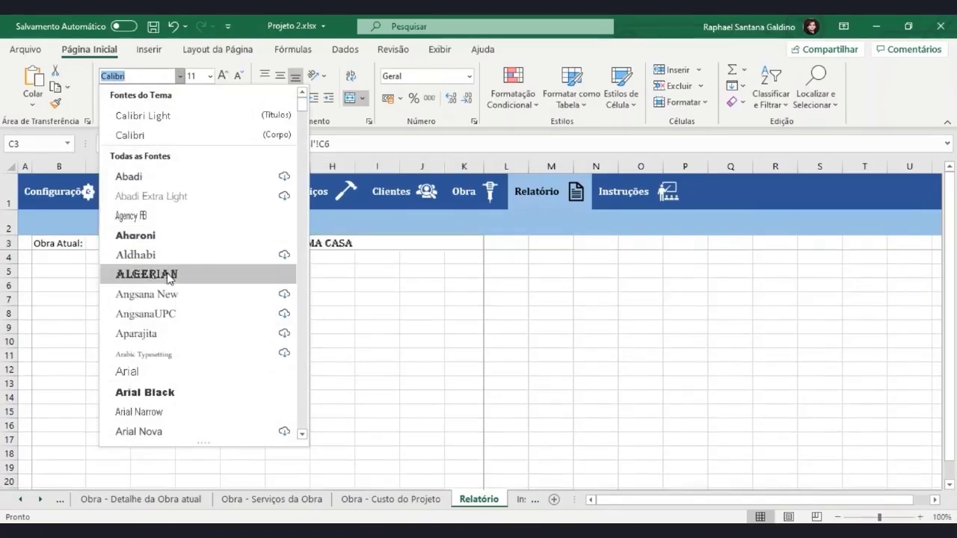
scroll(159, 302, down, 1)
scroll(159, 302, down, 2)
click(169, 215)
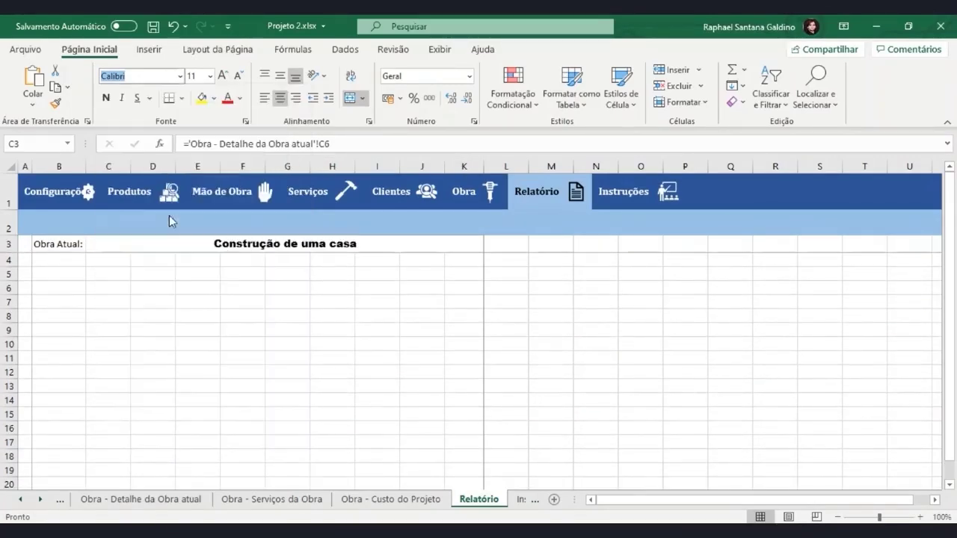
click(223, 75)
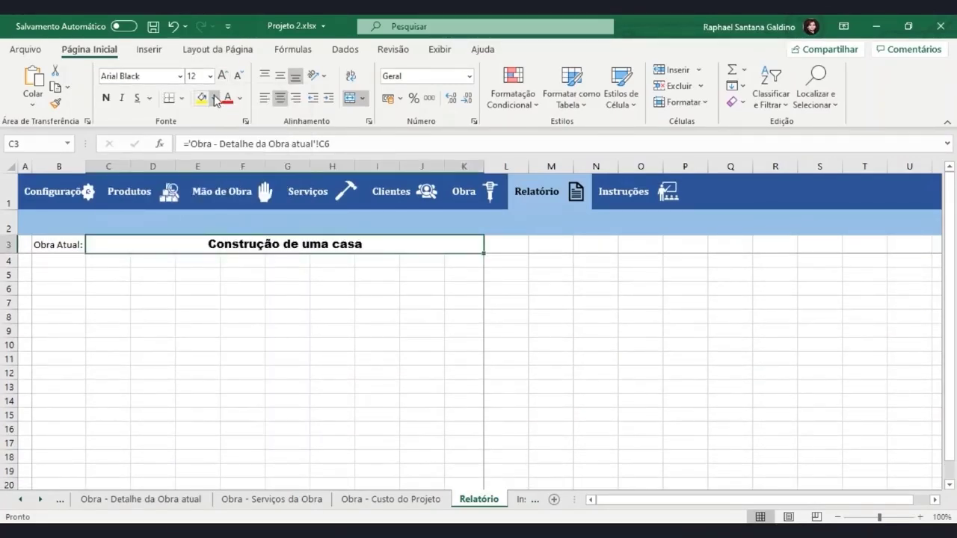
Give C3 a dark-blue fill with white font colour, then open the Arquivo backstage
click(214, 98)
click(249, 179)
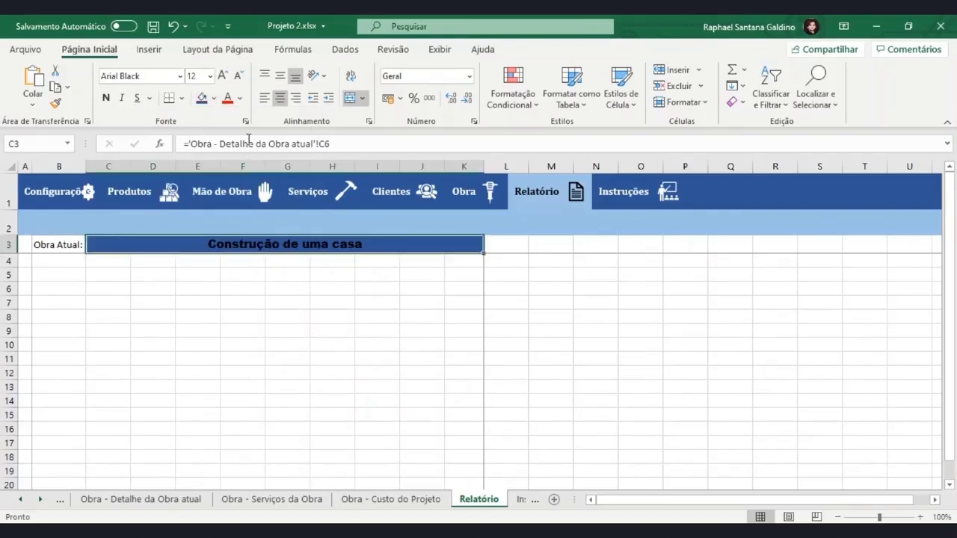
click(239, 98)
click(227, 156)
click(271, 333)
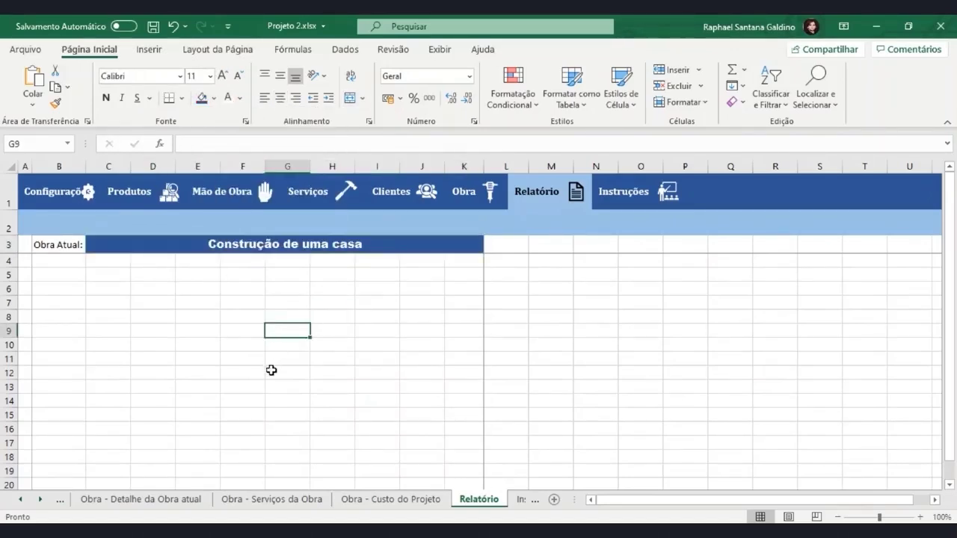
drag(60, 247, 295, 265)
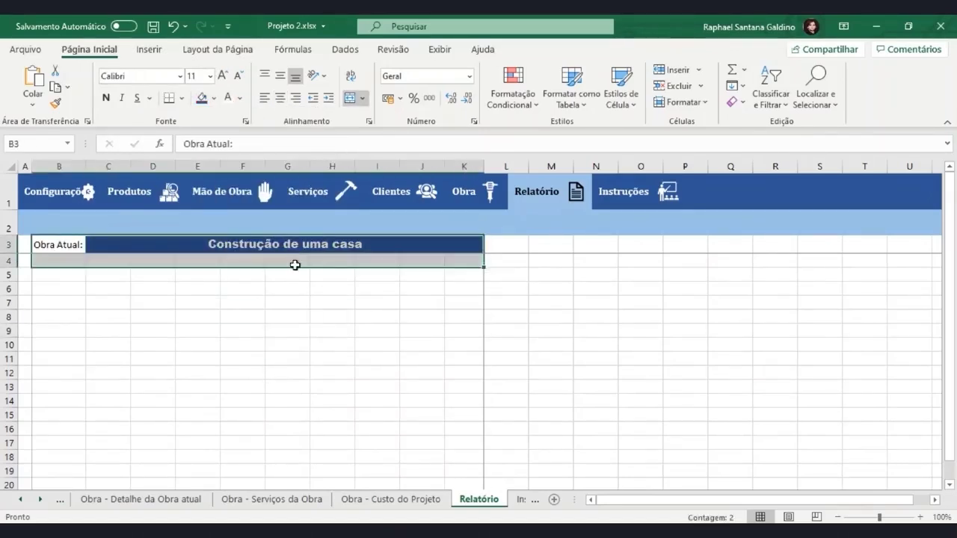
click(282, 311)
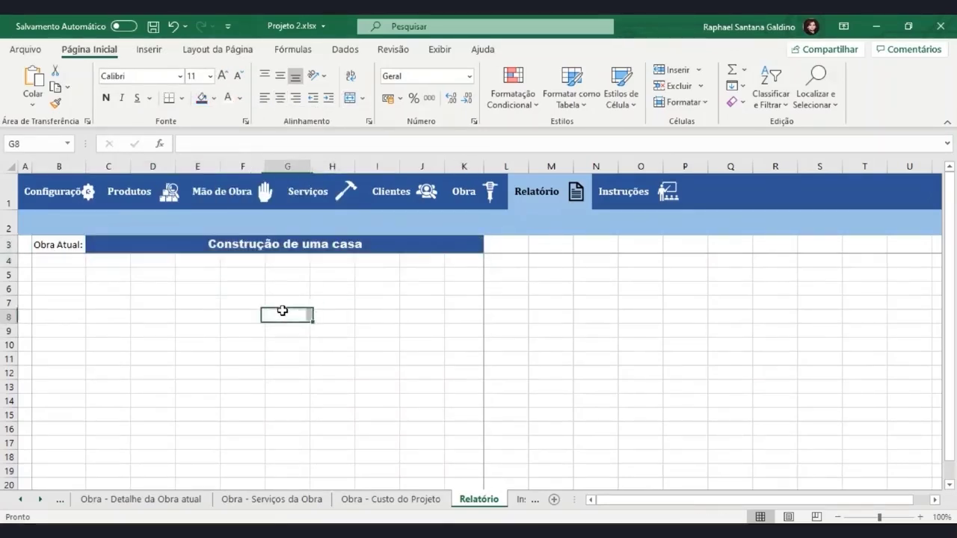
click(272, 247)
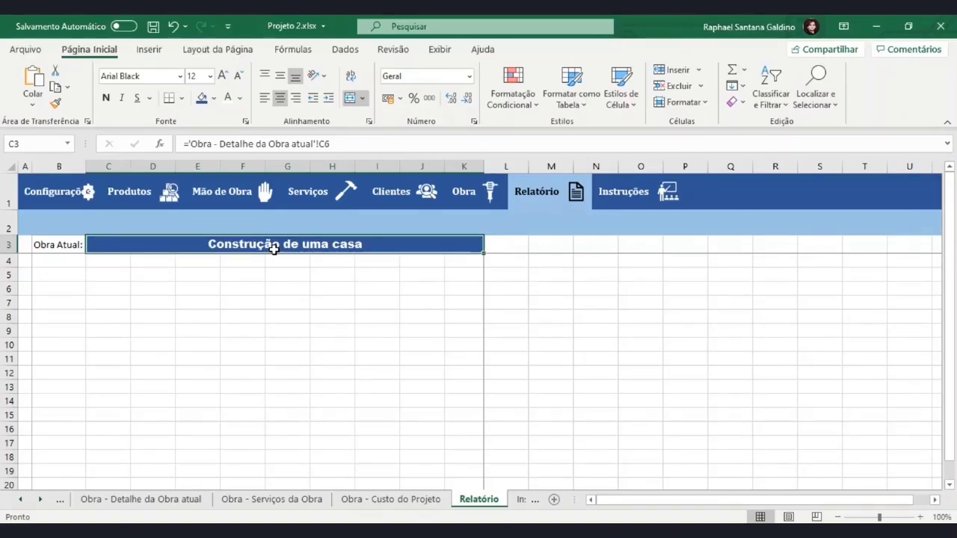
click(29, 49)
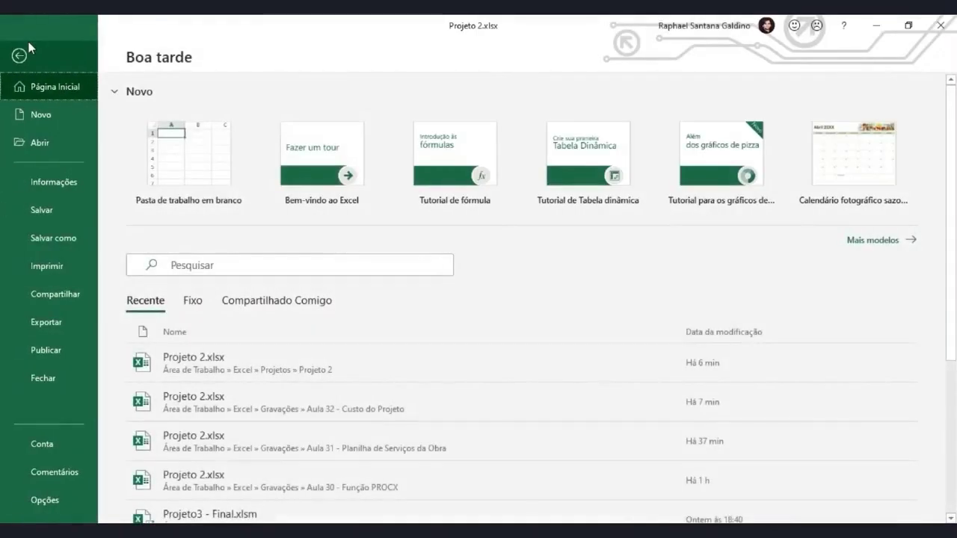
Preview the printout, add Print Preview to the Quick Access Toolbar, and preview again from it
click(46, 264)
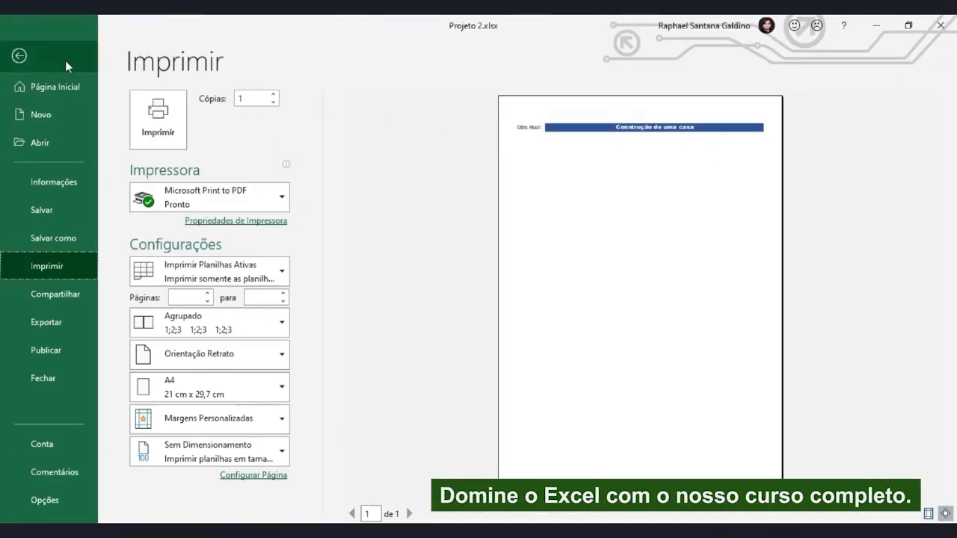
click(19, 55)
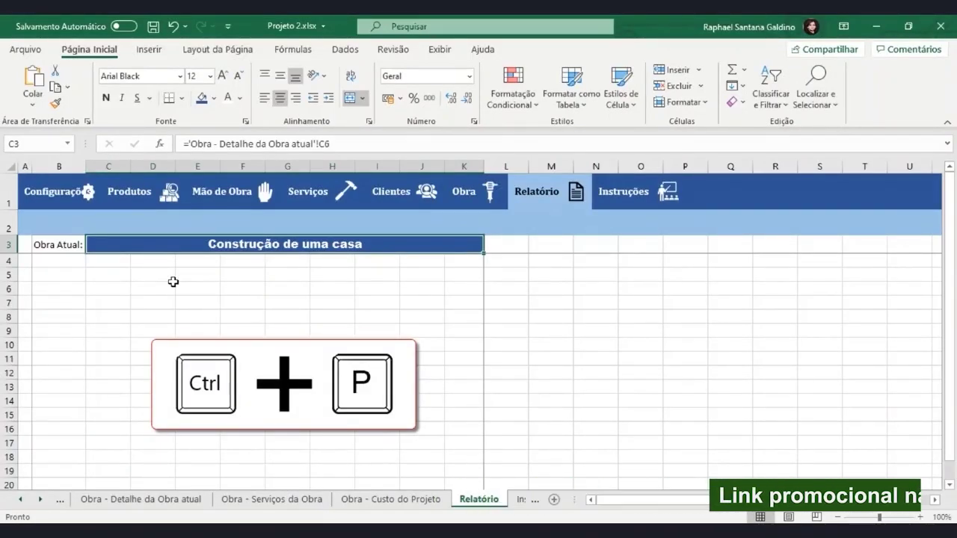
key(ctrl+p)
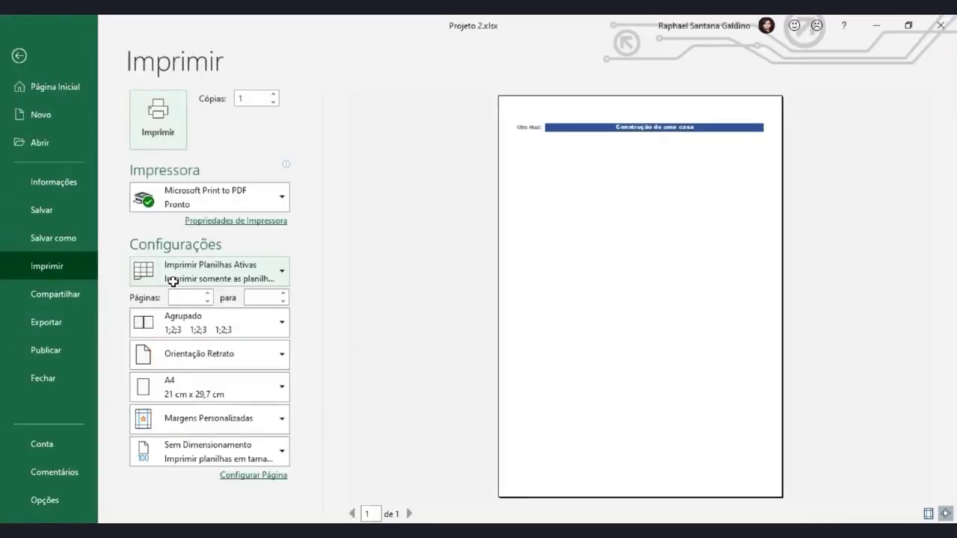
click(42, 70)
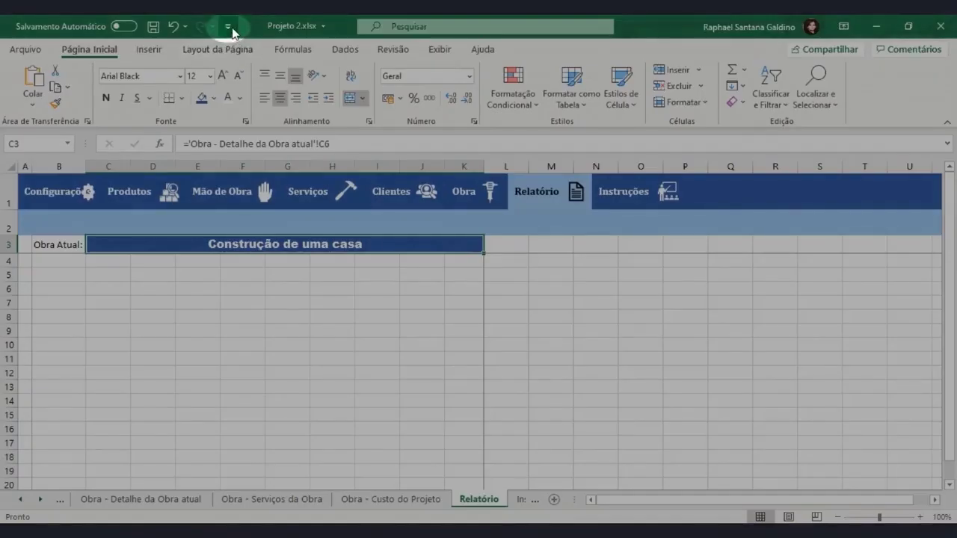
click(227, 26)
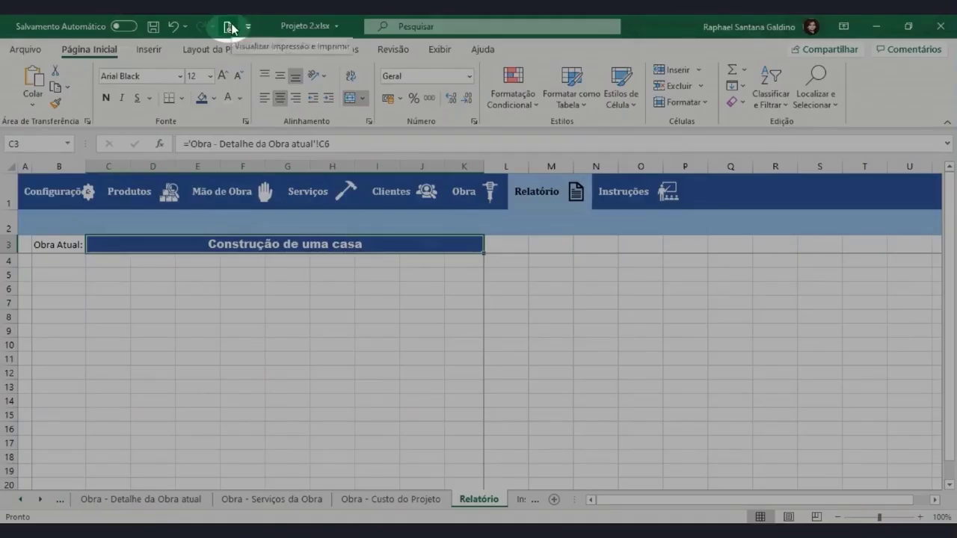
click(230, 27)
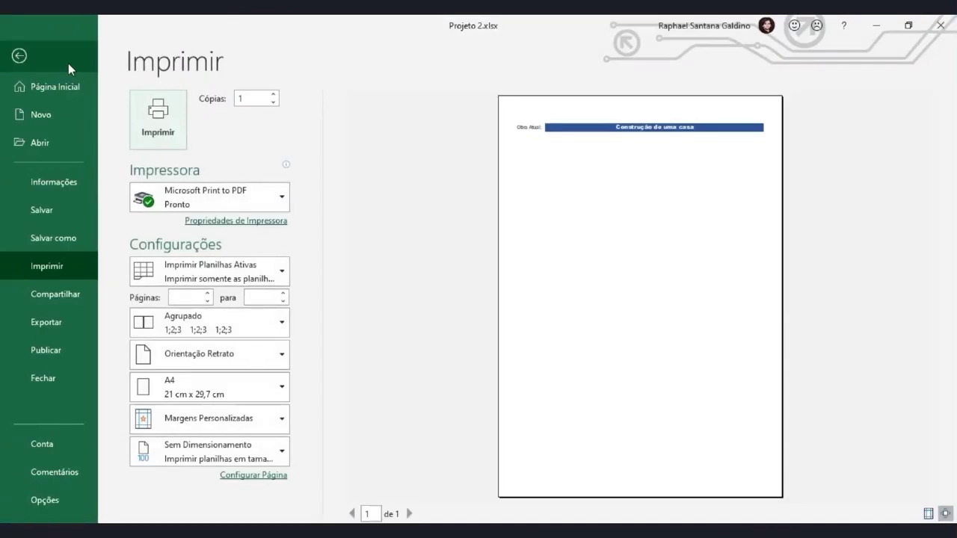
click(68, 62)
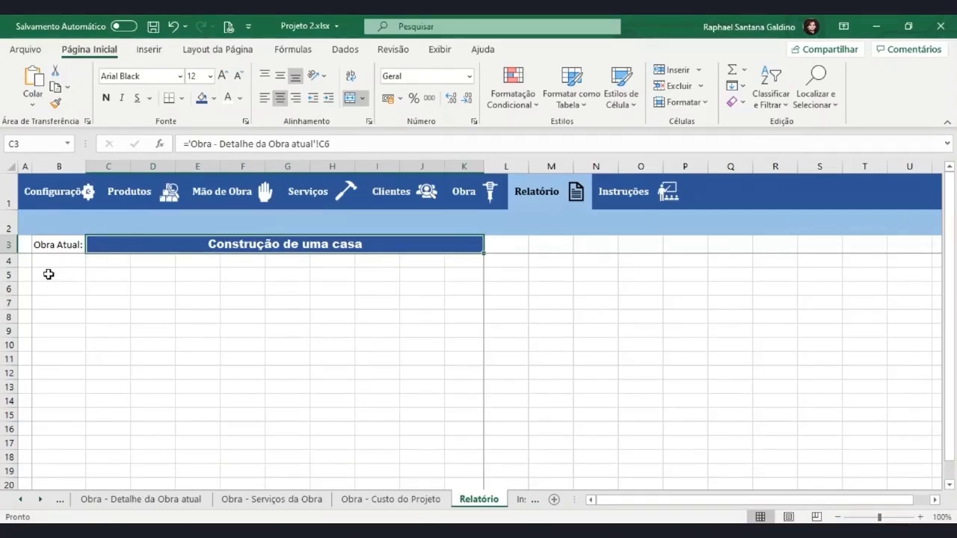
Frame B5:K7 with Bordas Externas and check it in print preview
drag(58, 273, 450, 304)
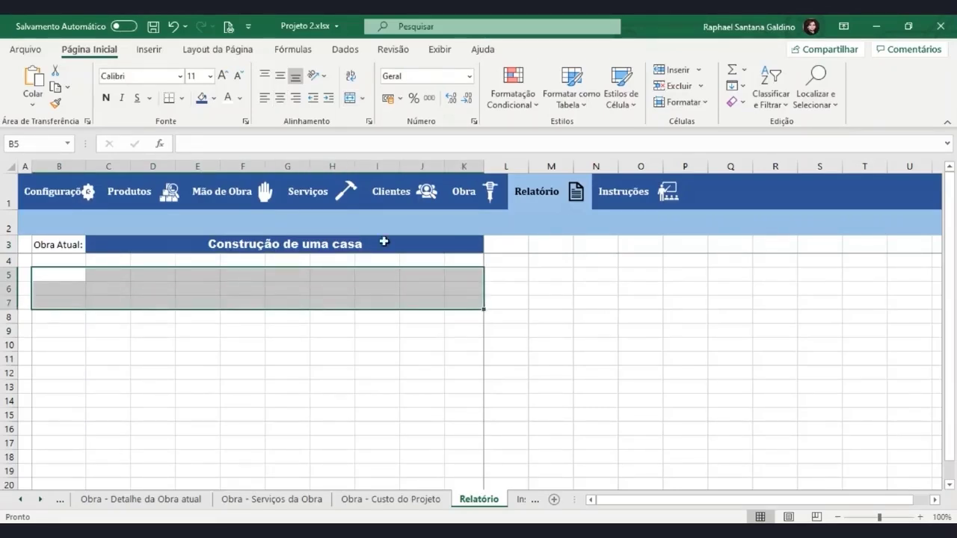
click(181, 97)
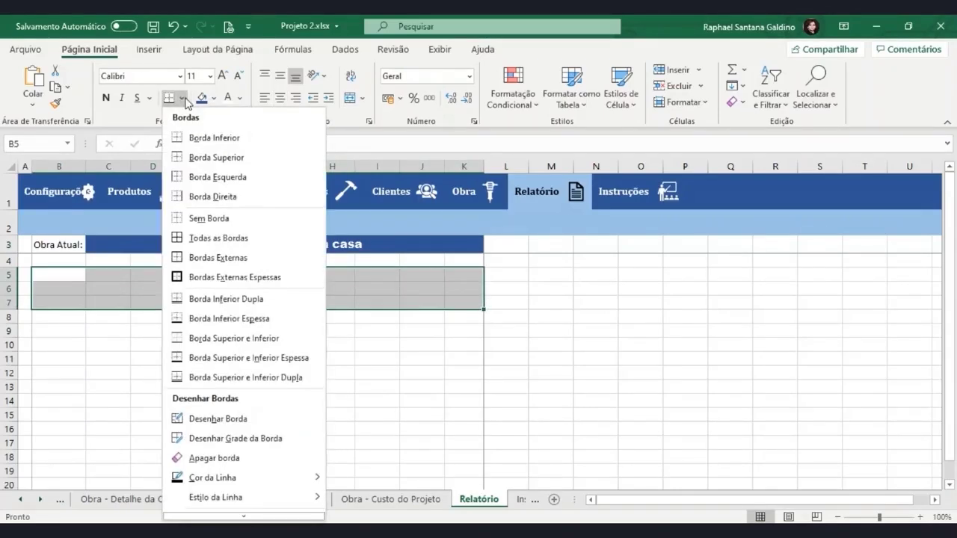
click(229, 262)
click(249, 357)
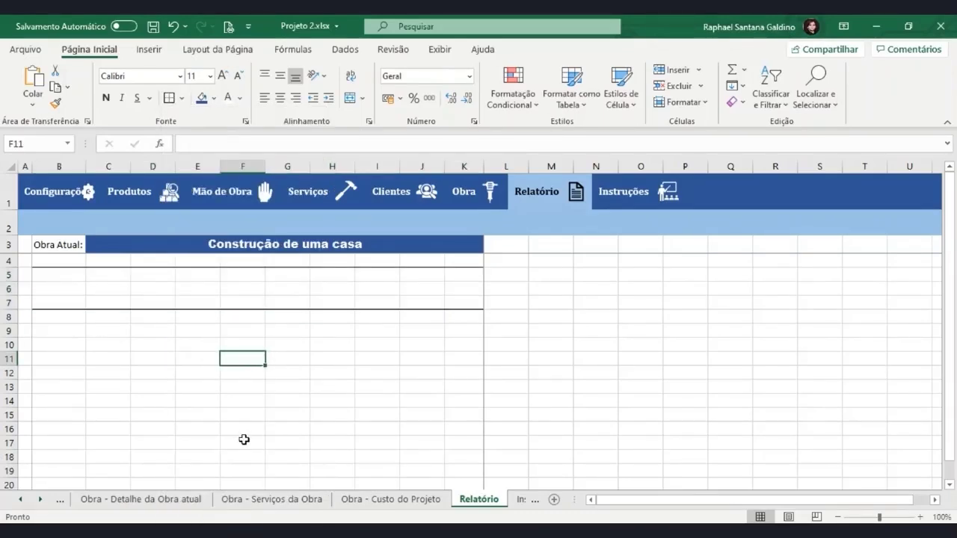
key(ctrl+p)
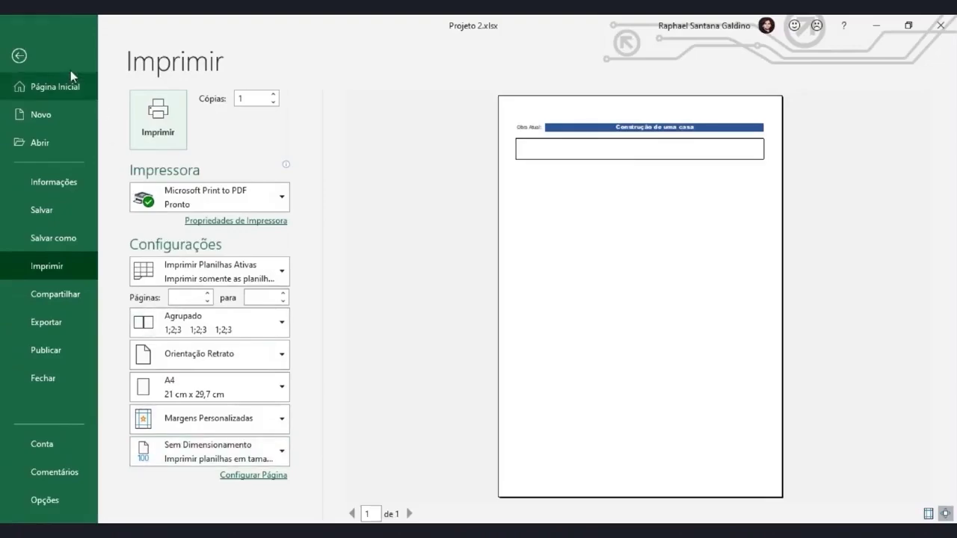
click(19, 56)
click(75, 281)
Label B5 'Cliente:' and link C5 to the obra's Cliente on the detail sheet
text(Clien)
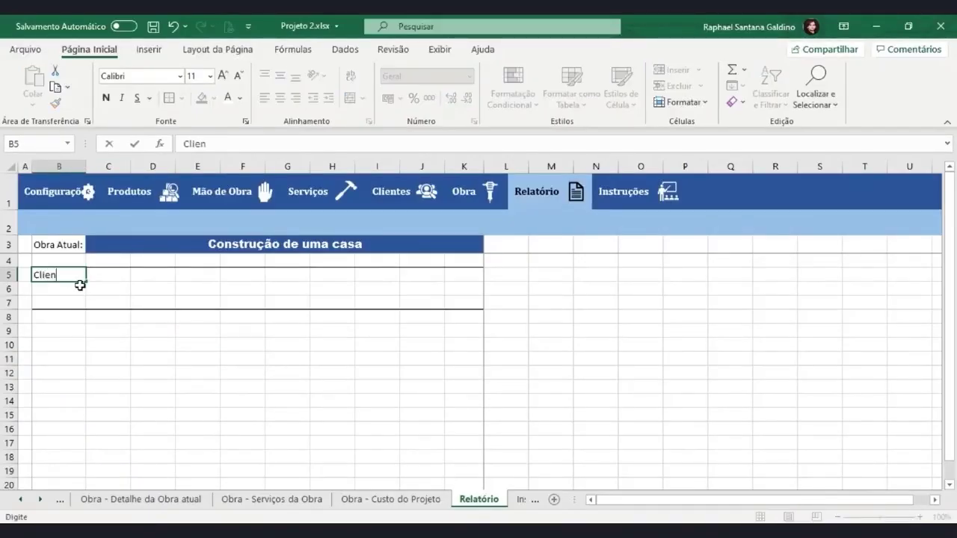
text(te:)
key(Tab)
text(=)
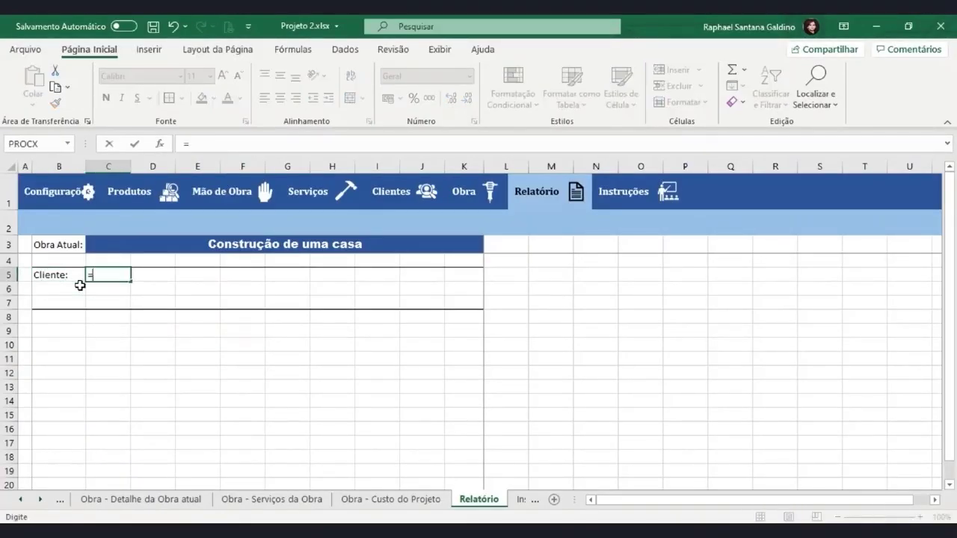
click(177, 499)
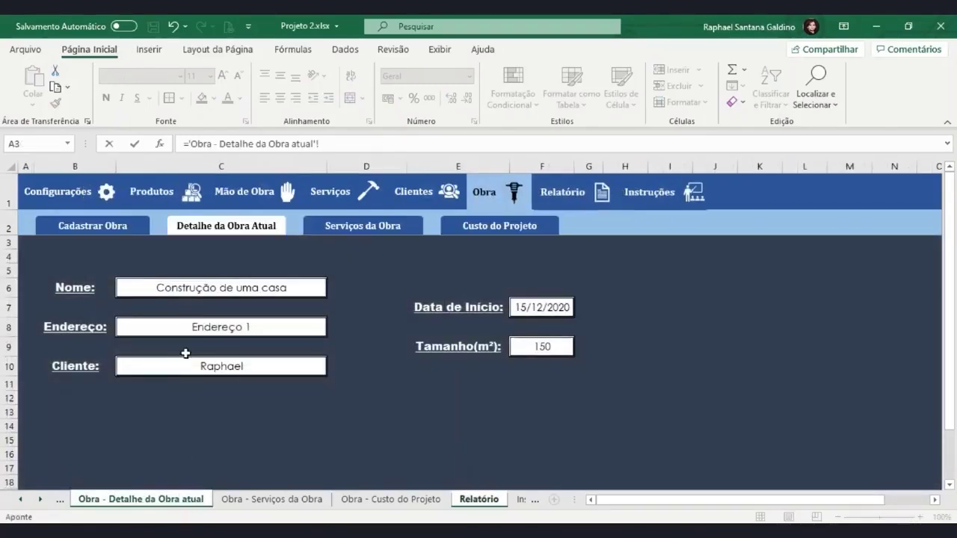
click(195, 373)
key(Return)
Label B7 'Endereço' and link C7 to the obra's address on the detail sheet
click(59, 303)
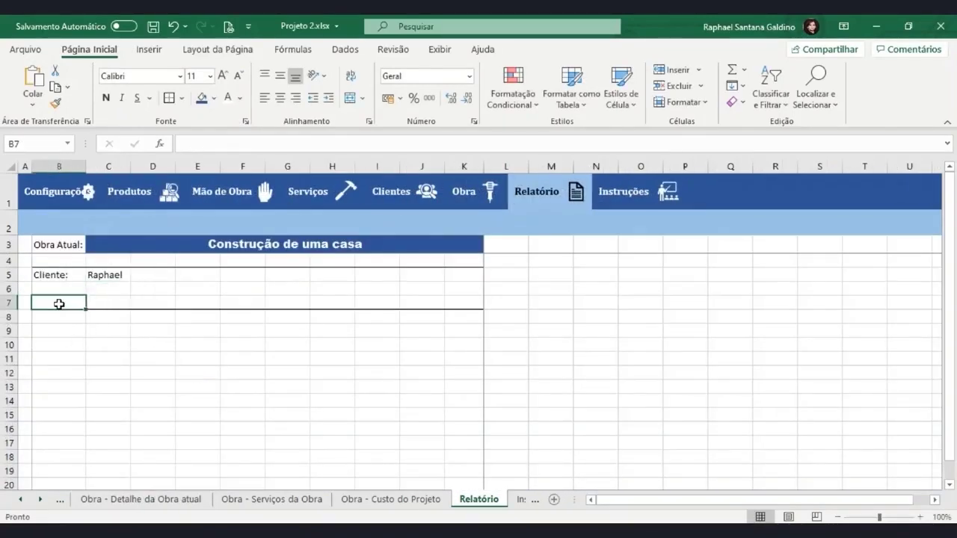
text(Endereço:)
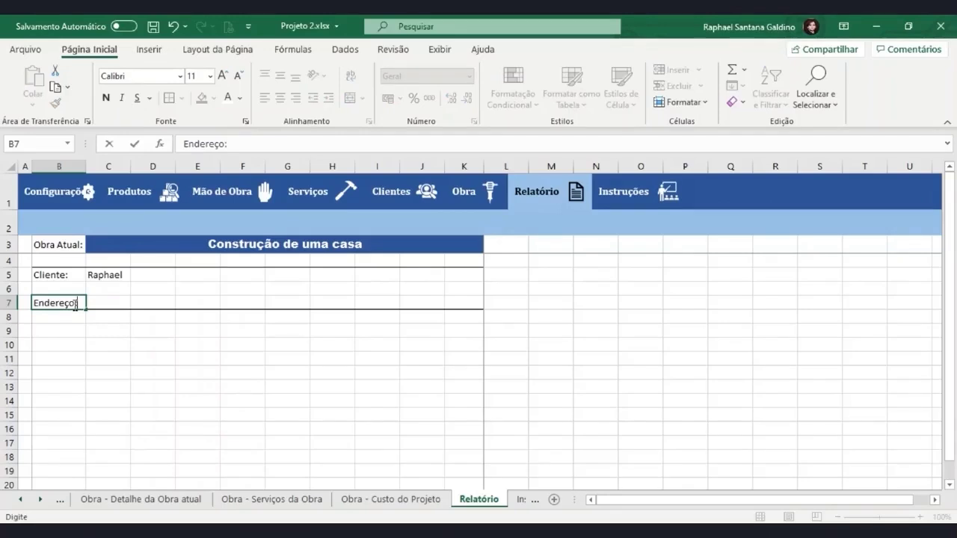
key(Return)
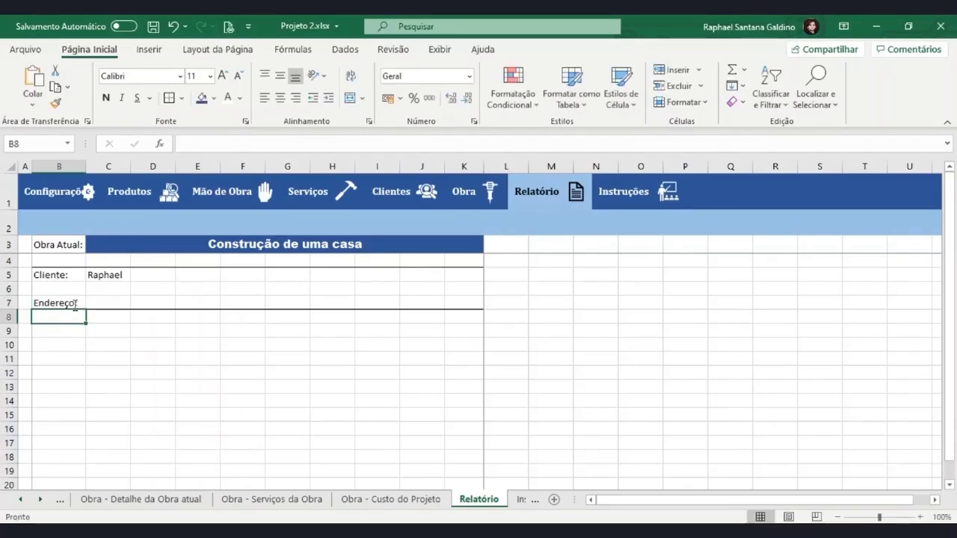
click(112, 304)
text(=)
click(127, 501)
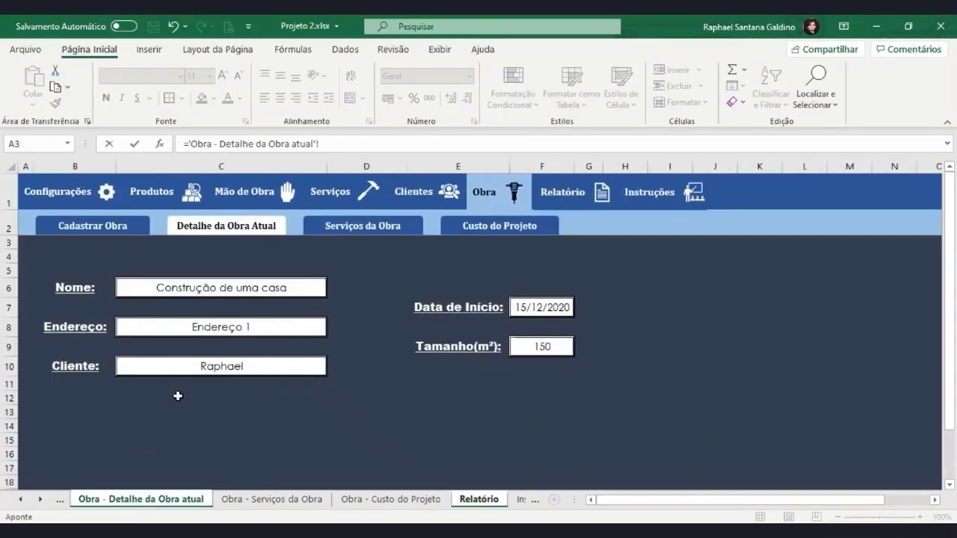
click(189, 336)
key(Return)
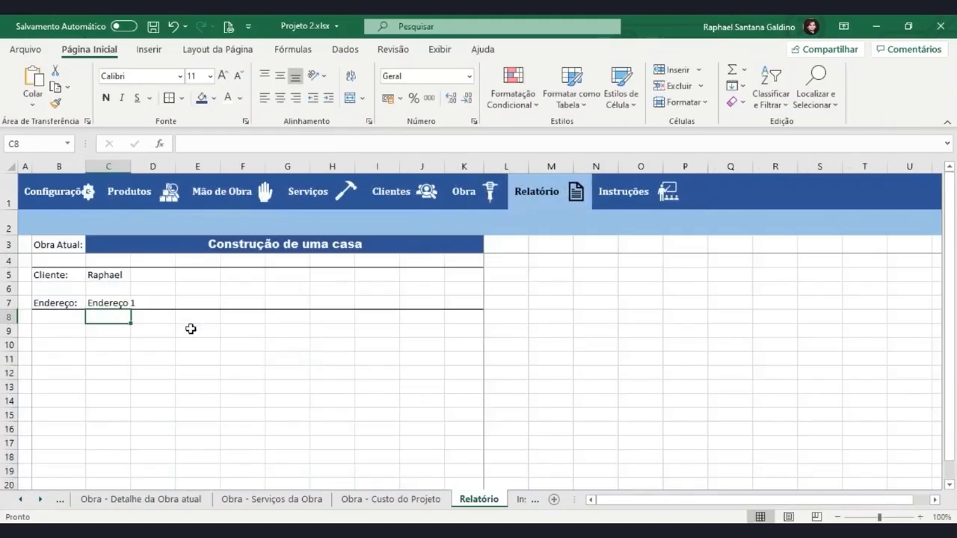
Type 'Data de Início:' in G5, autofit column G, narrow column F, and merge H5:J5
click(274, 280)
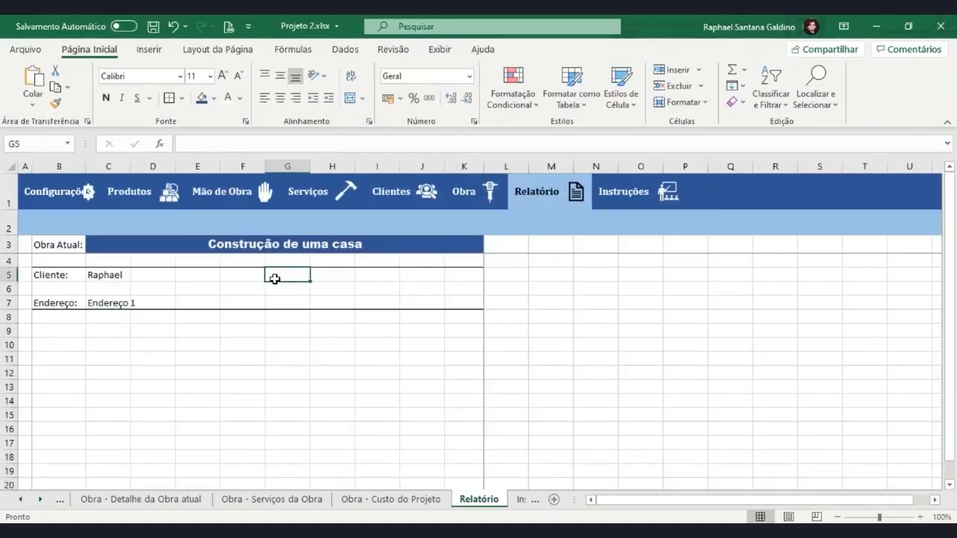
text(Data de)
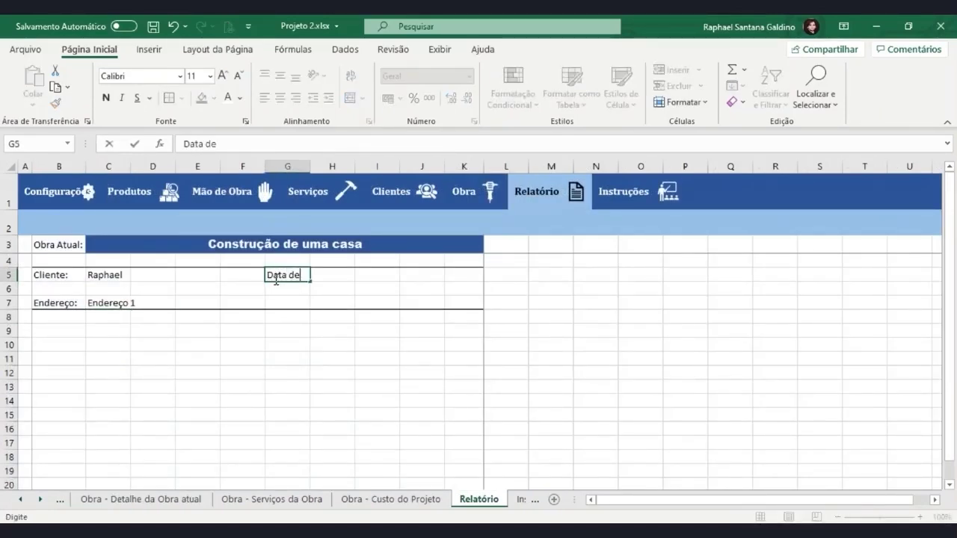
text( Início:)
key(Return)
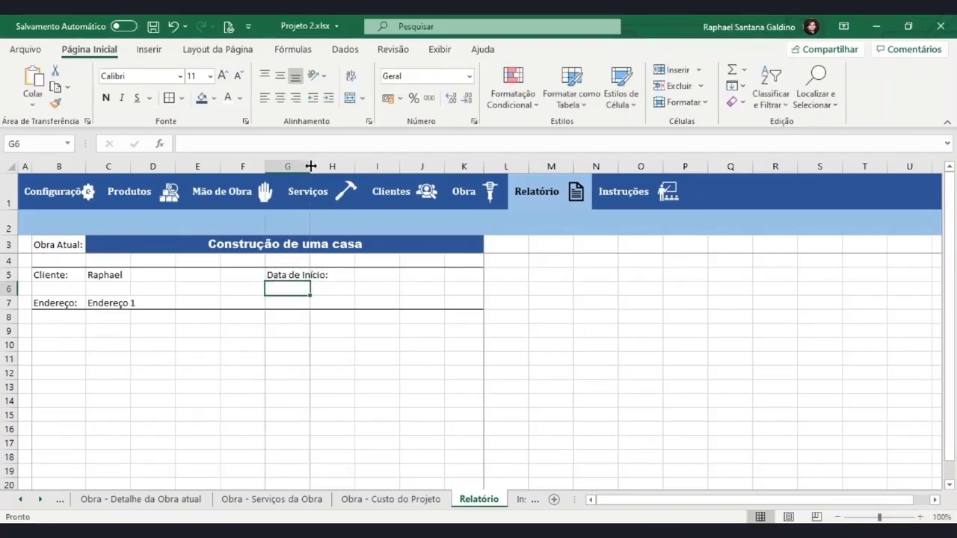
double_click(312, 162)
drag(348, 279, 443, 279)
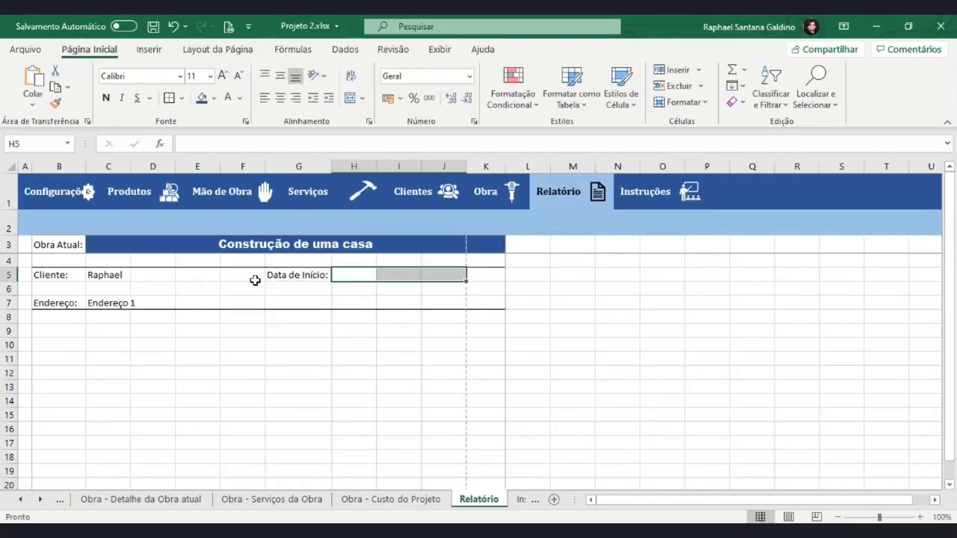
drag(268, 168, 240, 168)
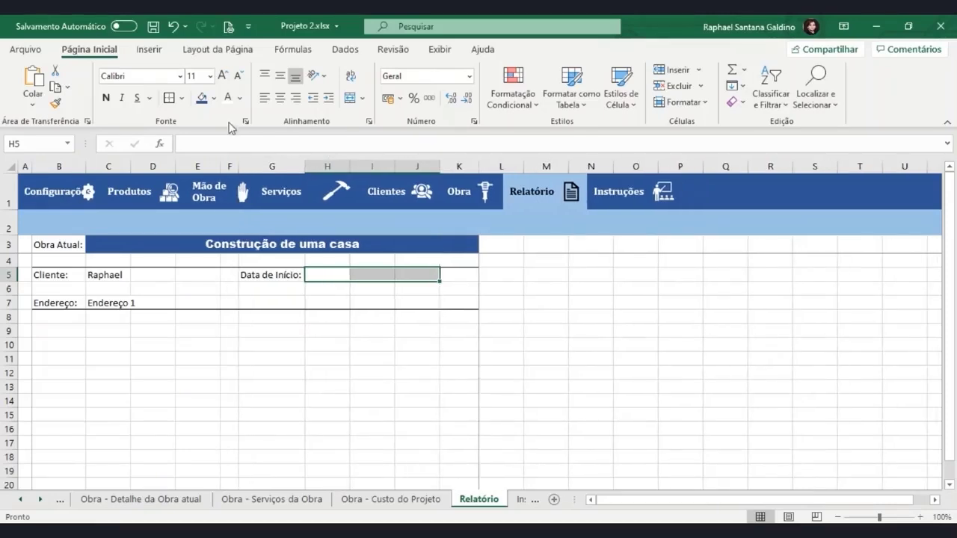
click(349, 98)
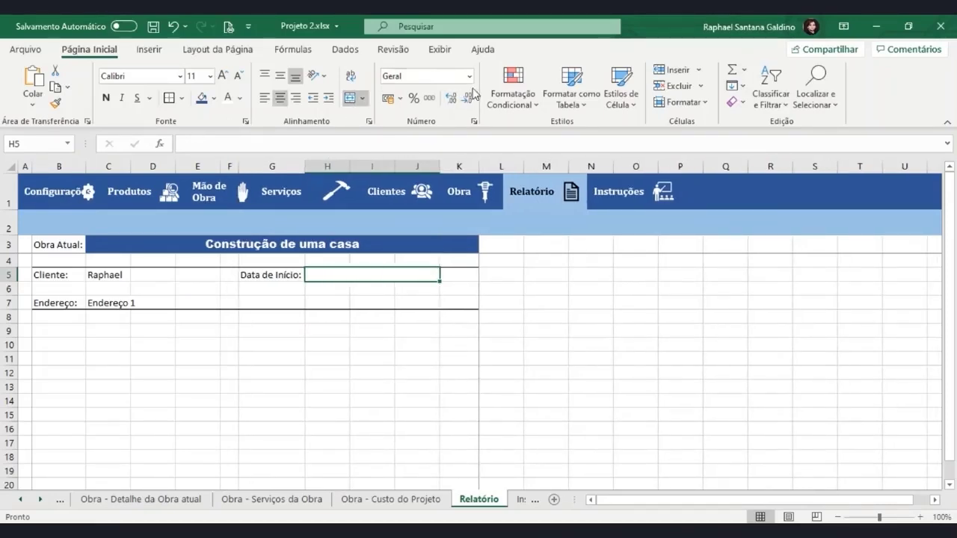
Give H5 a short date format and link it to the obra's start date, 15/12/2020
click(469, 76)
click(441, 233)
text(=)
click(142, 499)
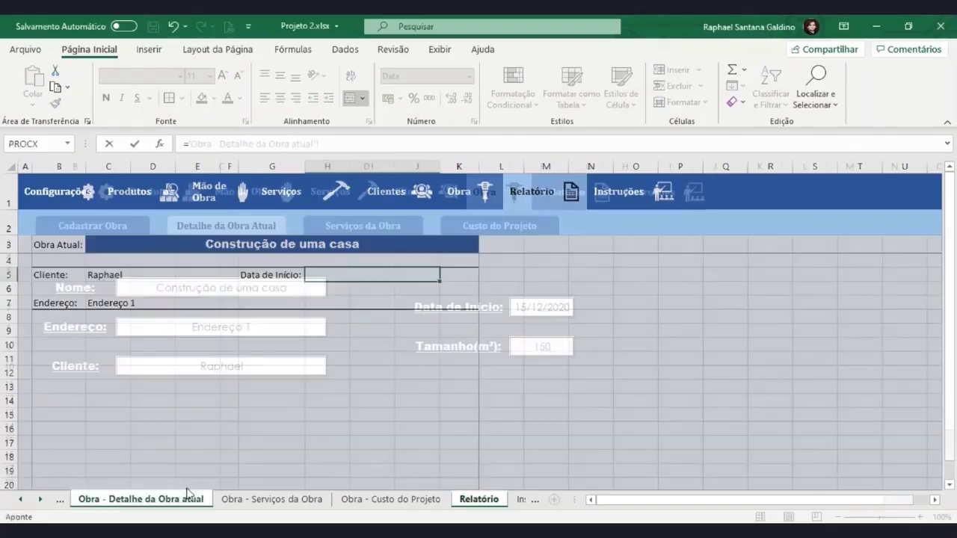
click(543, 312)
key(Return)
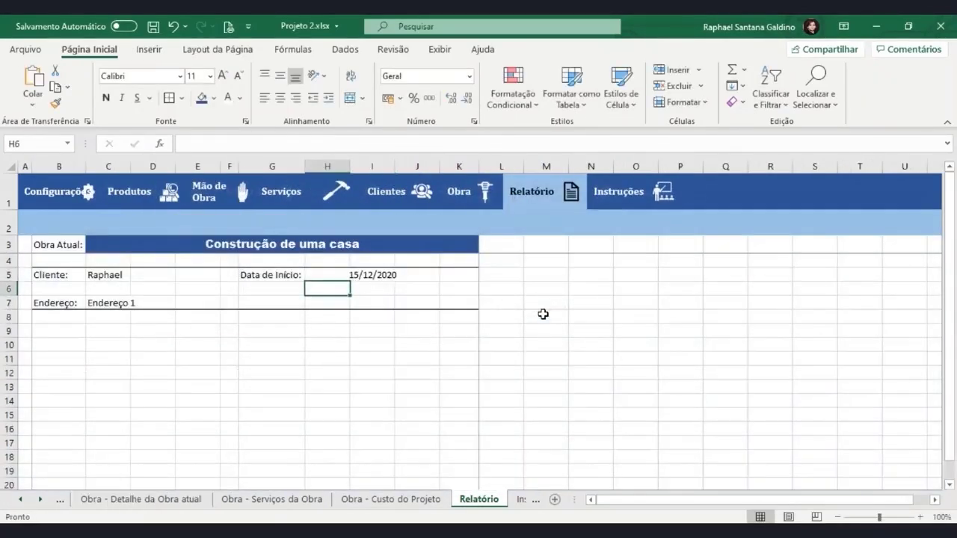
click(363, 275)
Format the H5 start date as Data type 14-mar-12 so it reads 15-dez-20
click(469, 75)
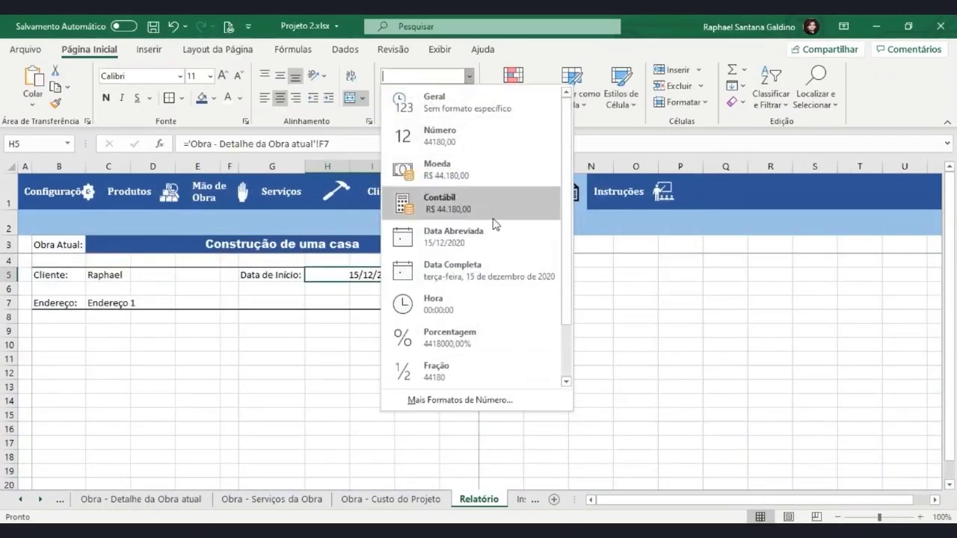
click(492, 266)
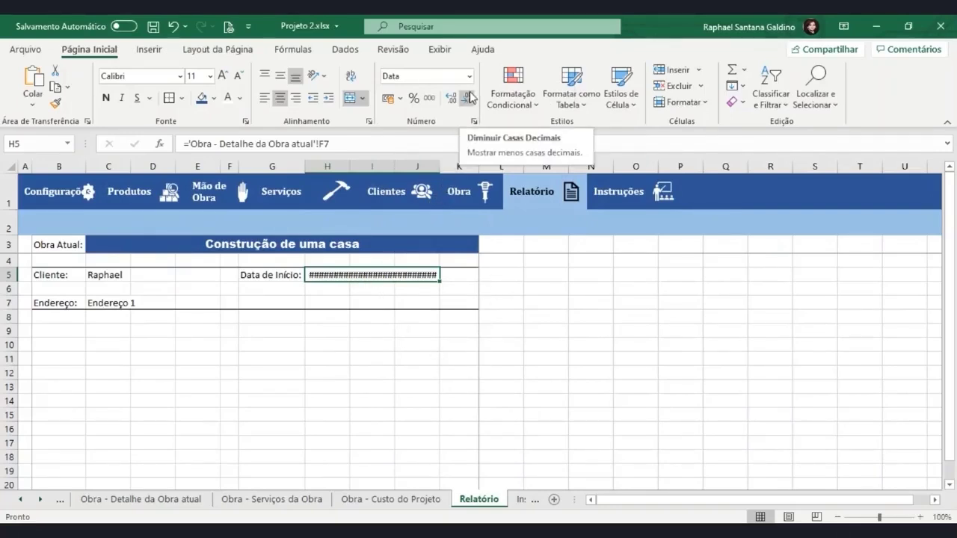
key(ctrl+1)
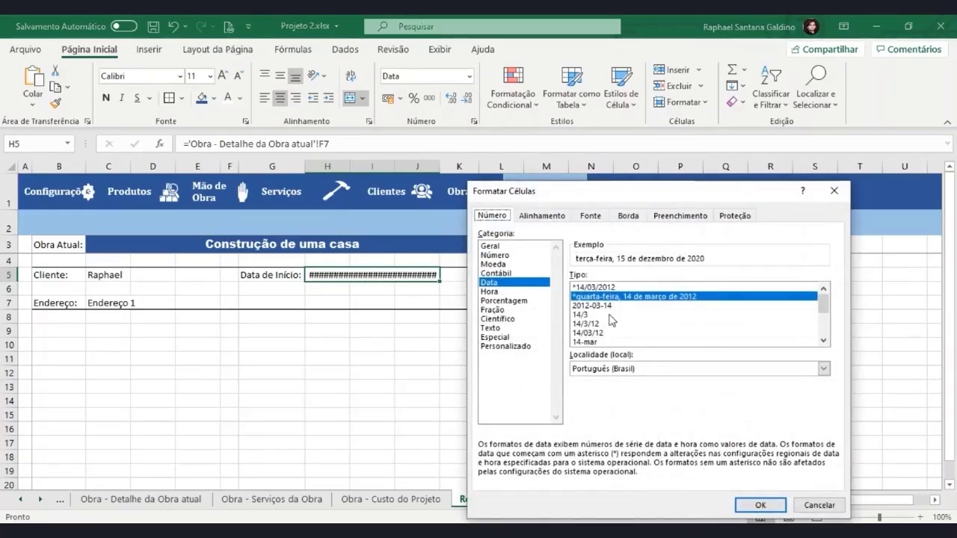
scroll(691, 329, down, 2)
scroll(626, 330, down, 1)
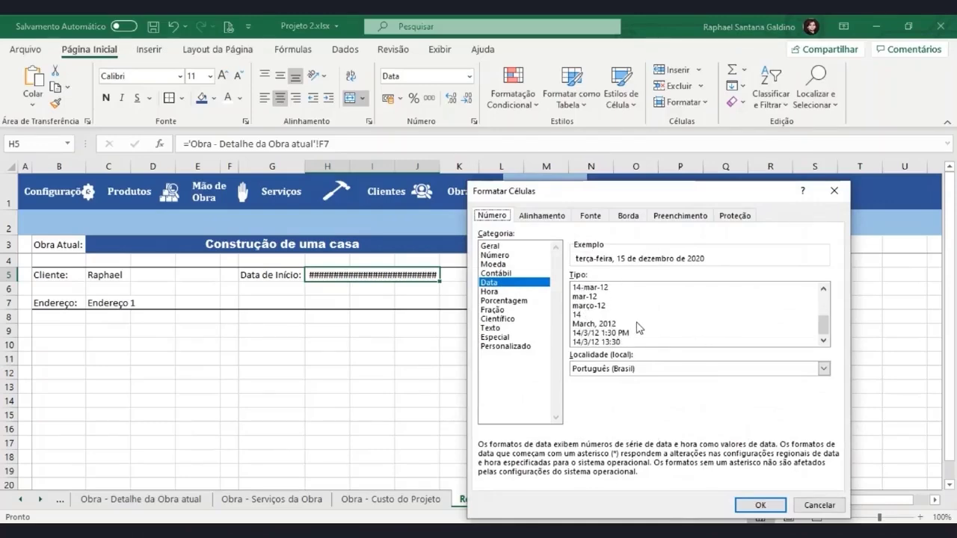
click(628, 324)
click(757, 506)
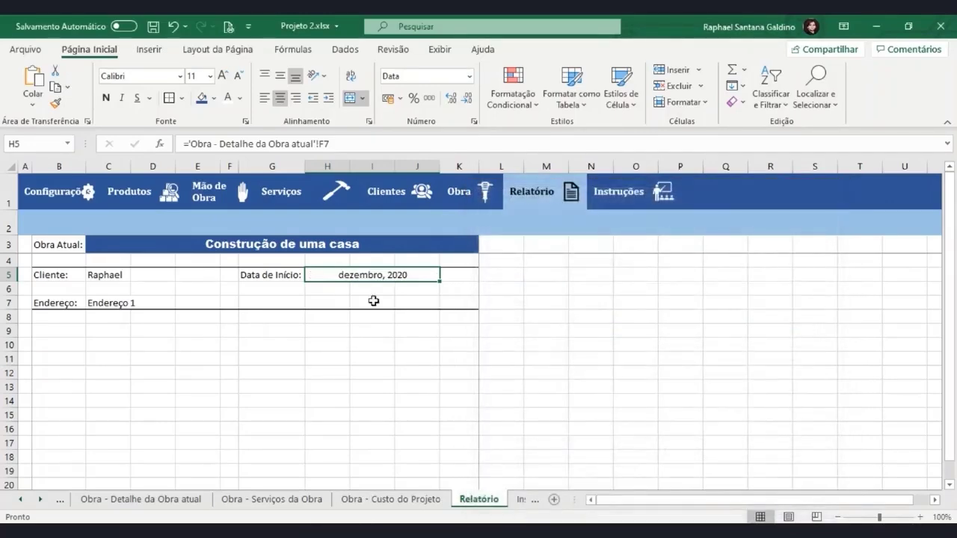
key(ctrl+1)
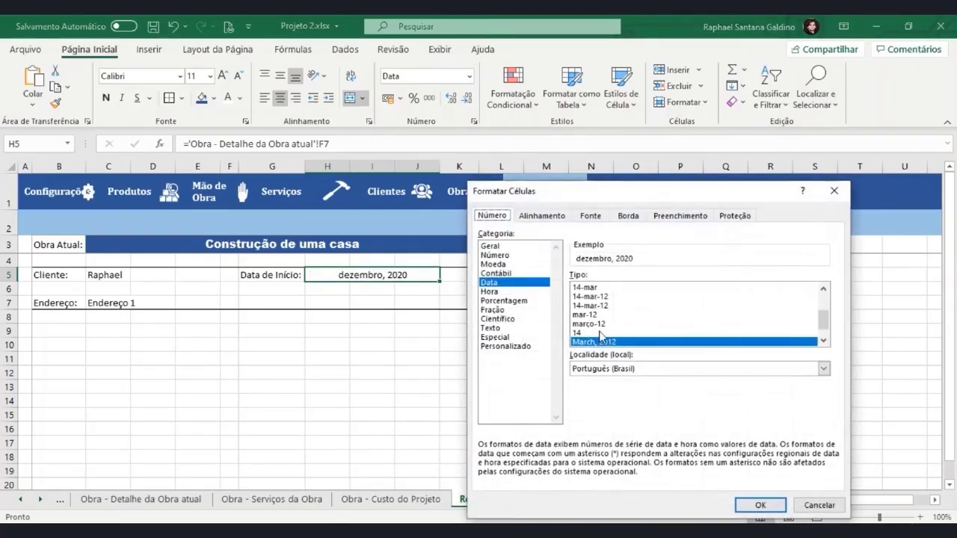
click(611, 305)
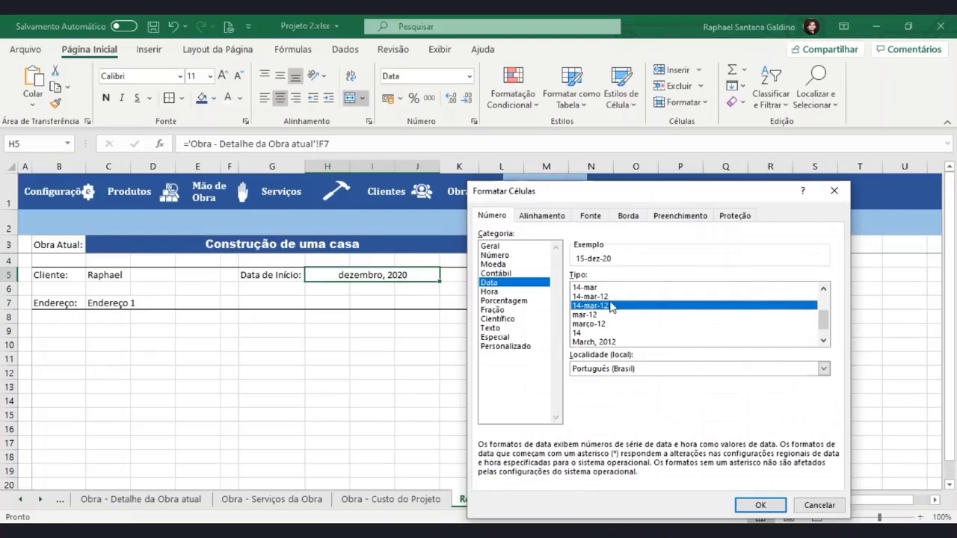
click(760, 506)
click(410, 262)
click(407, 303)
click(284, 303)
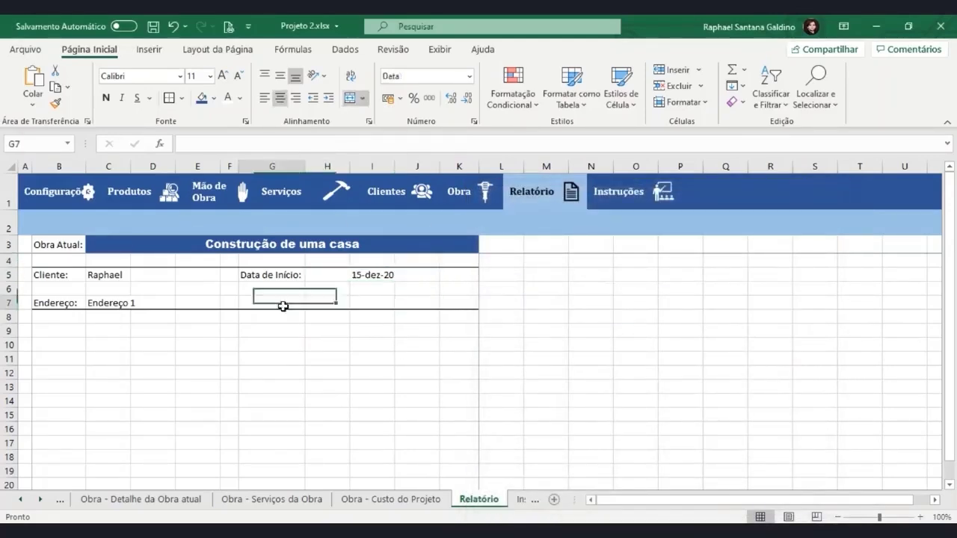
Add the 'Tamanho (m²)' label and link H7 to the obra's size value
text(Tamanho (m²)
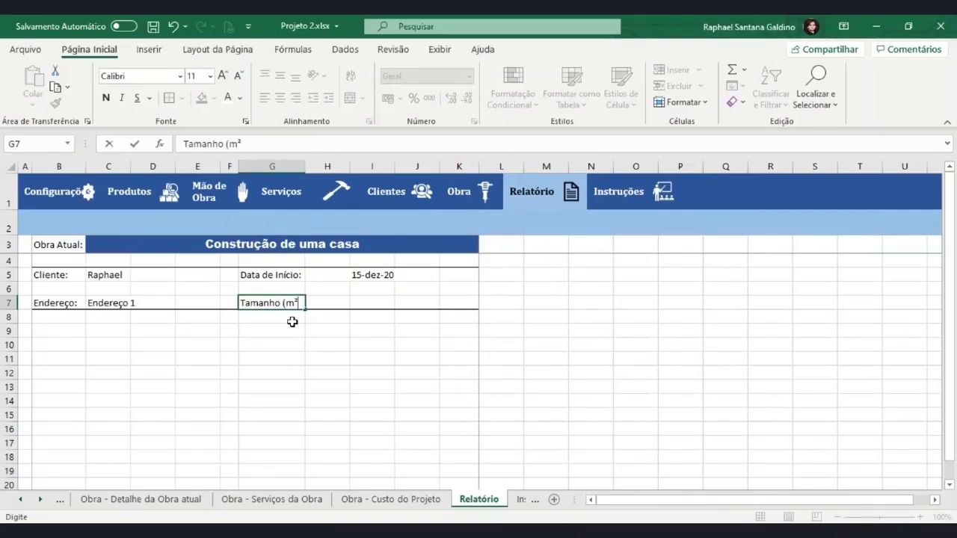
text())
key(Return)
key(Right)
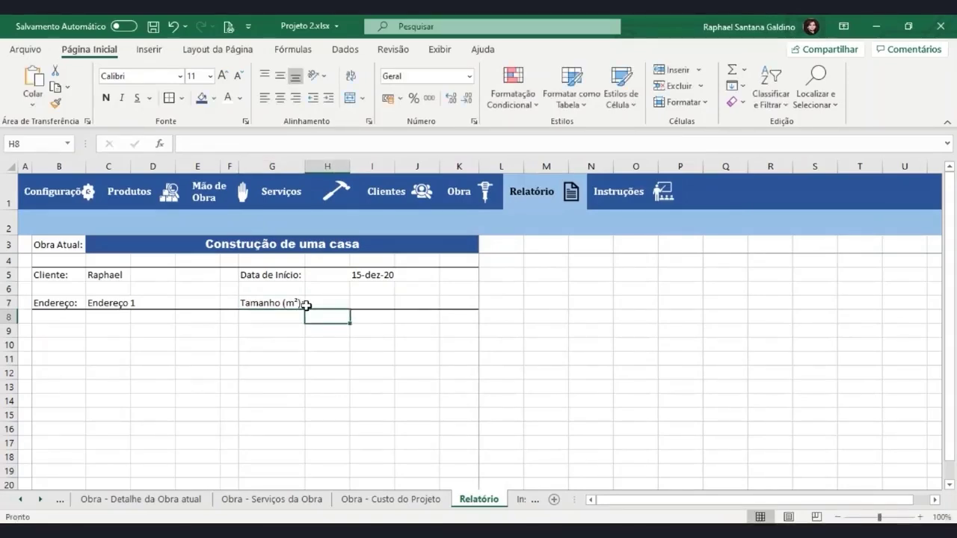
click(306, 303)
text(=)
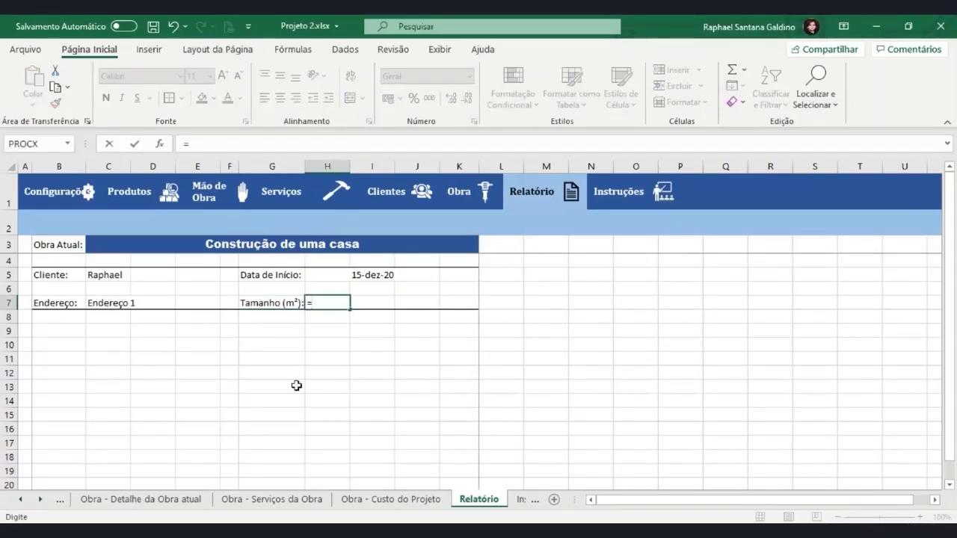
click(182, 498)
click(539, 346)
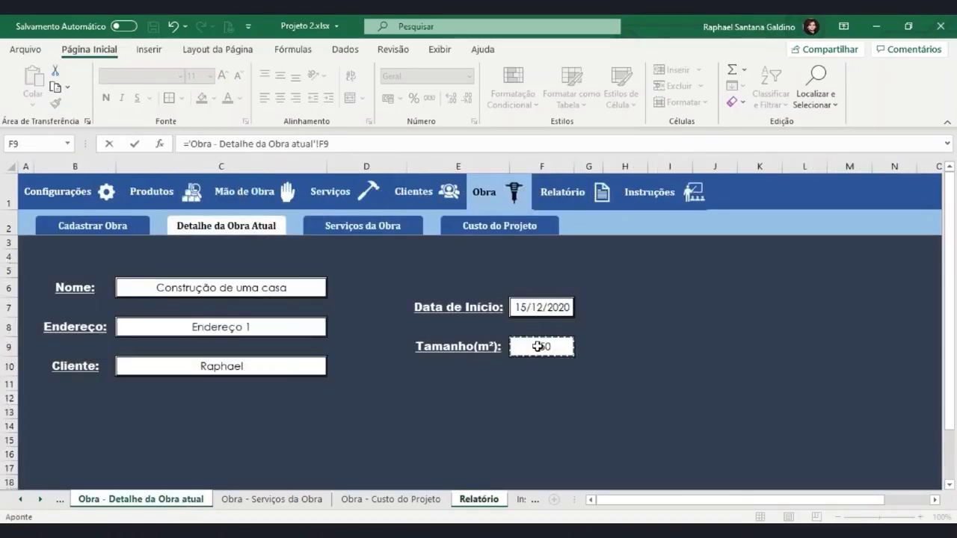
key(Return)
Re-merge the start date across H5:I5 and check the print preview
click(351, 275)
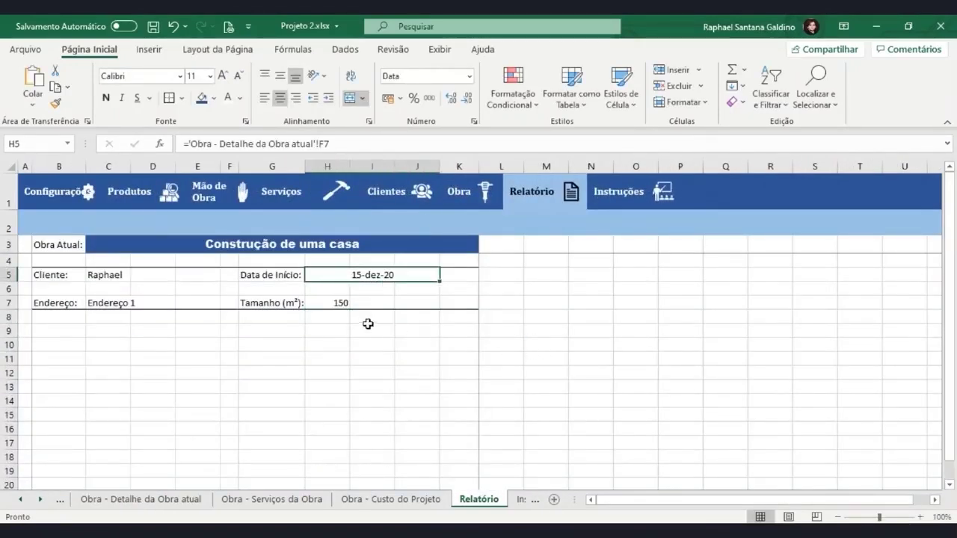
click(349, 98)
drag(321, 275, 366, 274)
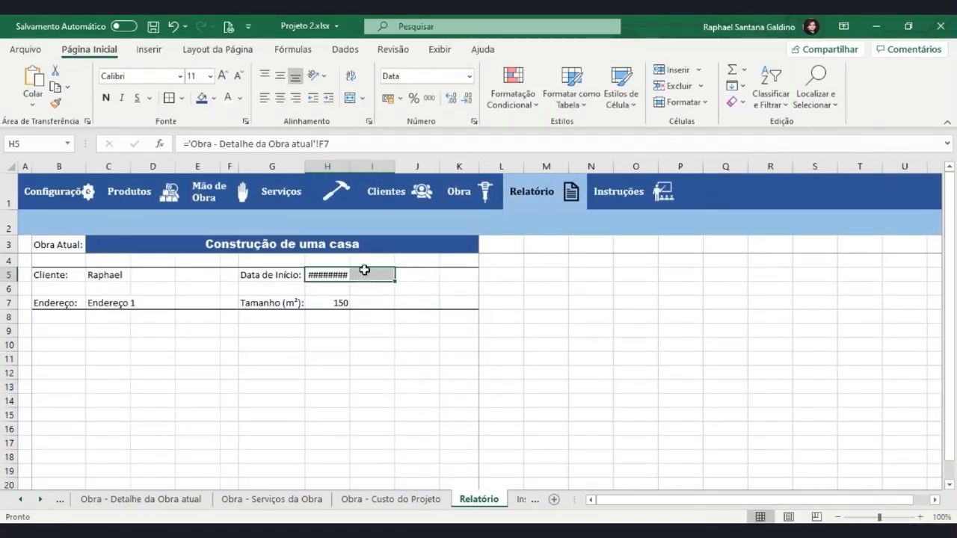
click(349, 98)
click(372, 316)
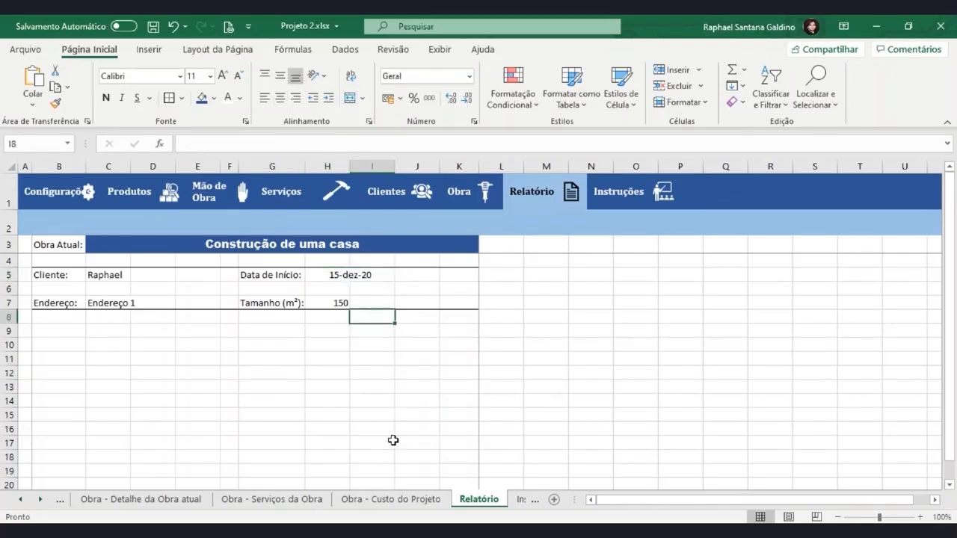
key(ctrl+p)
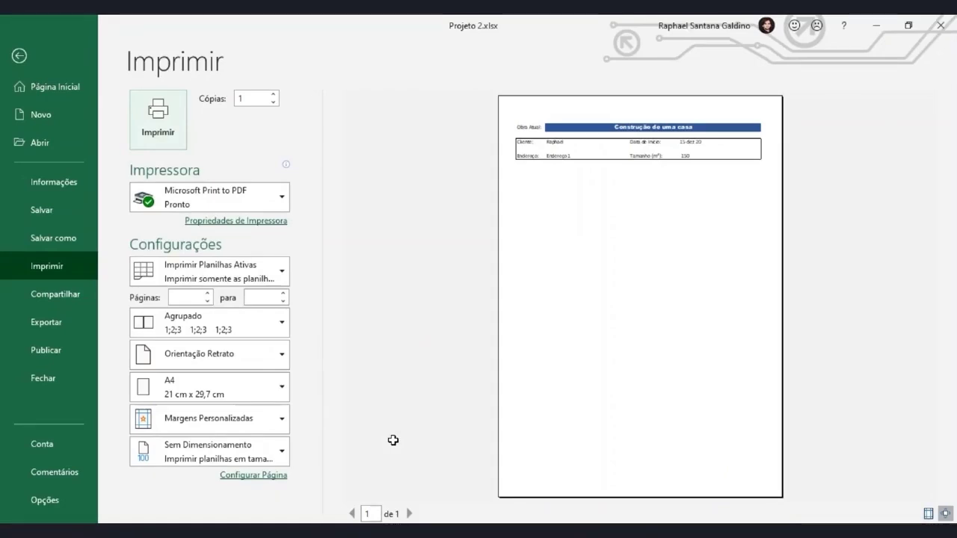
click(23, 59)
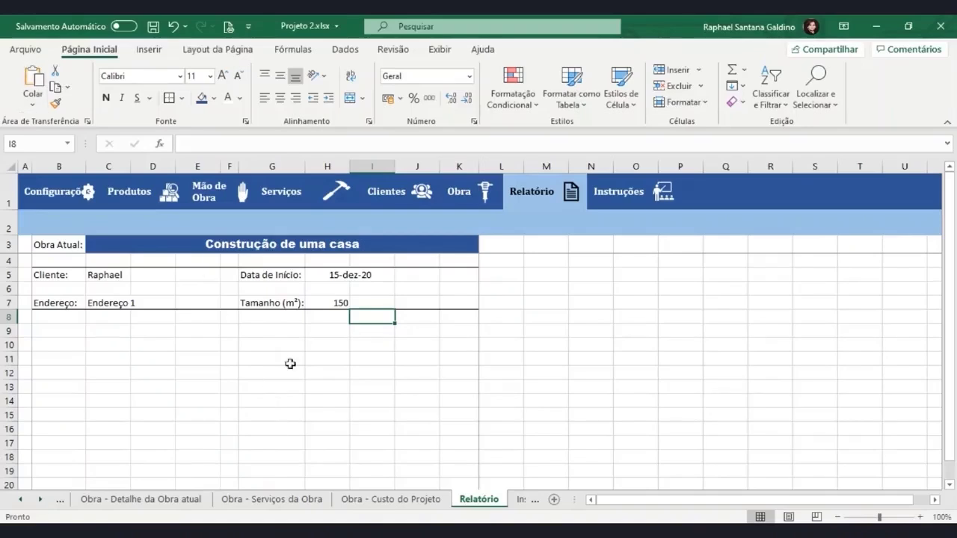
Unmerge the date and move the labels-and-values block from G5:H7 to I5:J7
click(282, 273)
drag(283, 273, 340, 303)
click(344, 275)
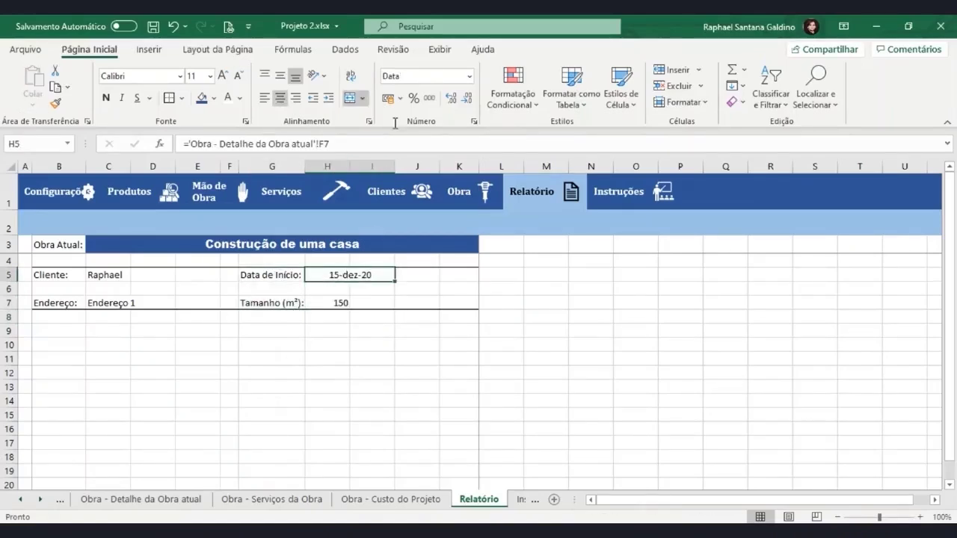
click(351, 98)
drag(282, 275, 321, 301)
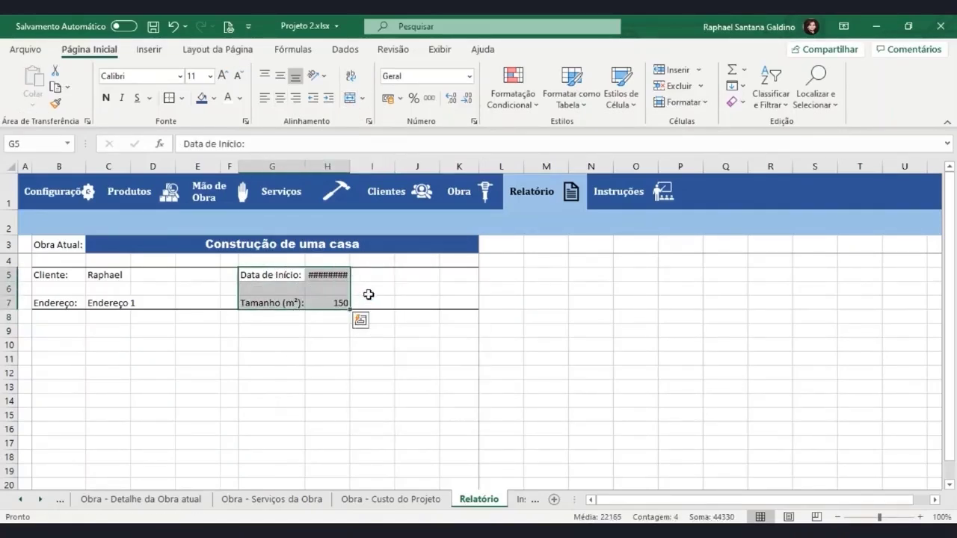
key(ctrl+c)
click(350, 274)
click(371, 274)
key(ctrl+v)
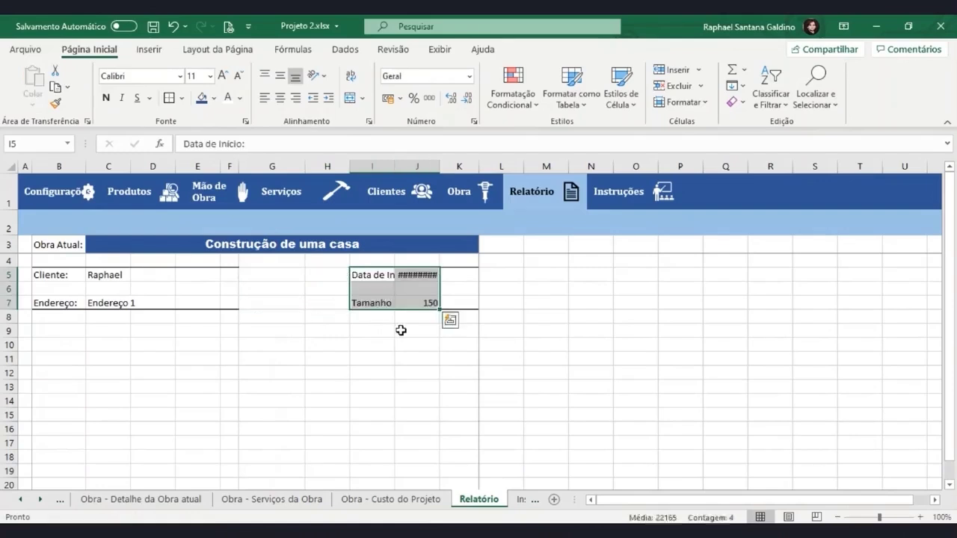
click(398, 339)
Merge J5:K5 so the 15-dez-20 start date fits, then check the print preview
drag(273, 275, 326, 304)
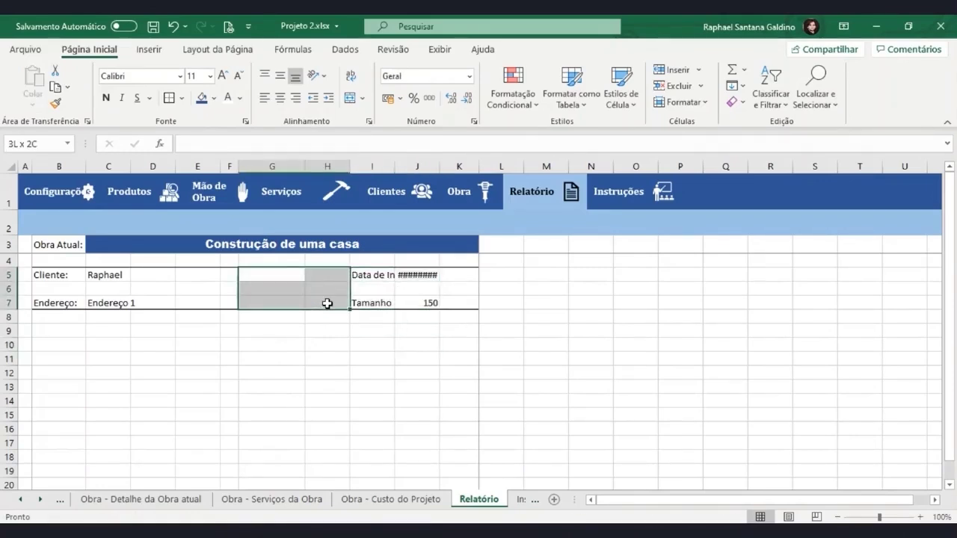
click(253, 271)
drag(50, 281, 486, 316)
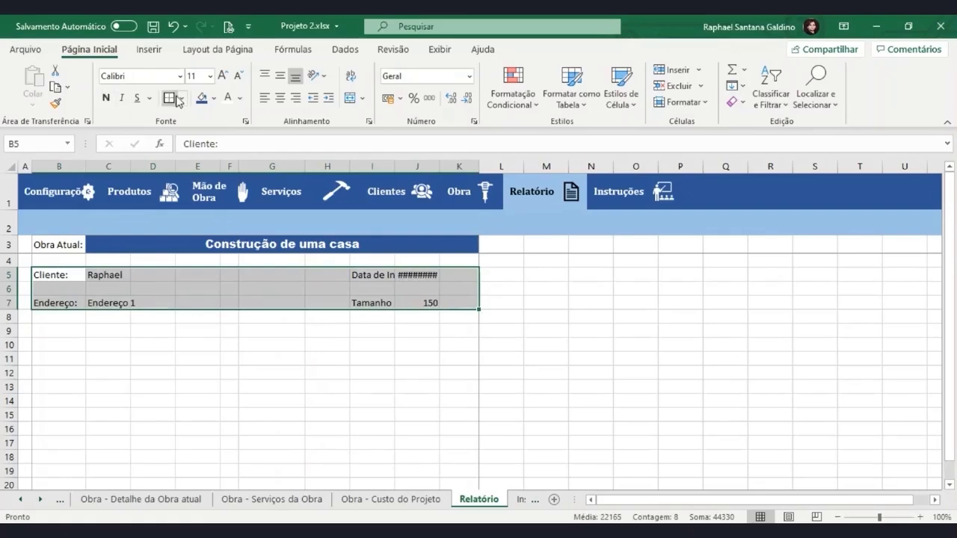
click(428, 275)
drag(427, 275, 460, 275)
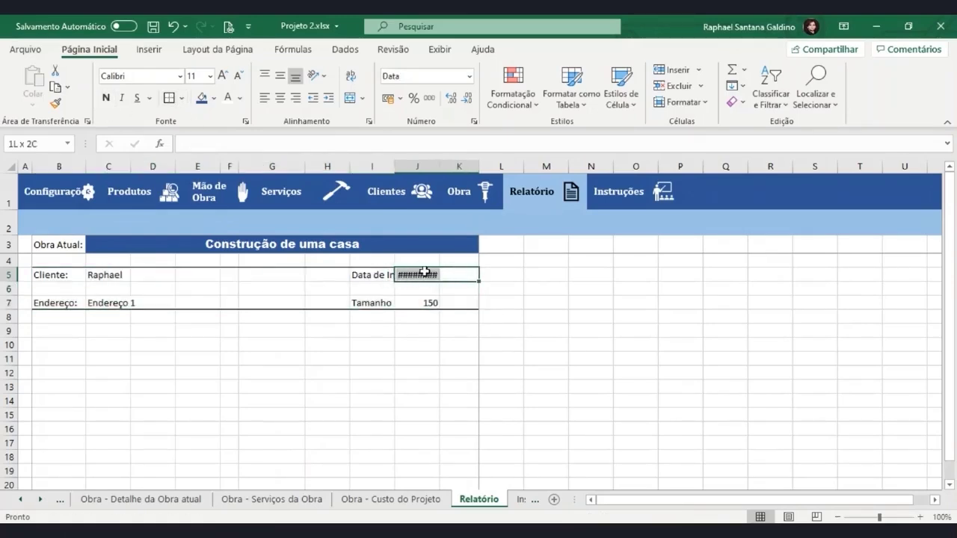
click(349, 97)
click(442, 375)
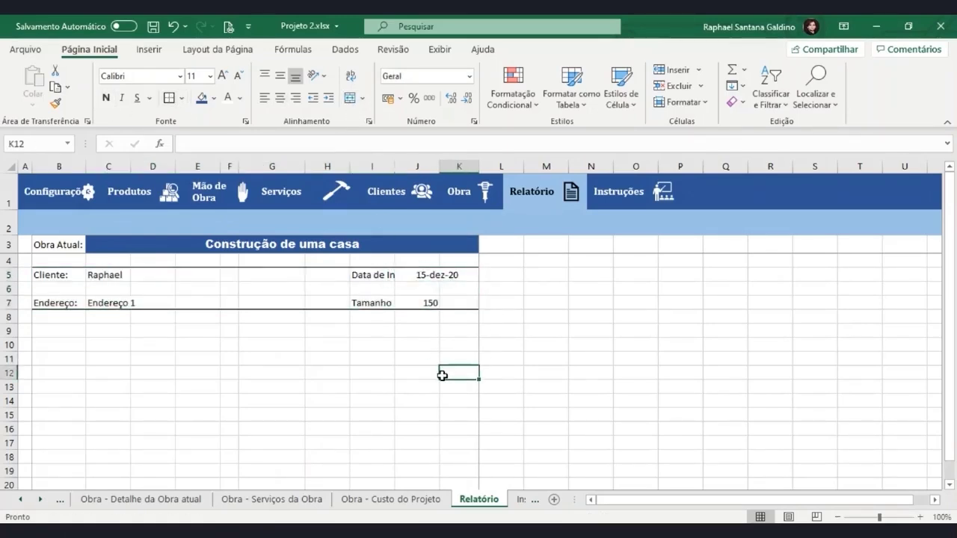
key(ctrl+p)
click(136, 112)
Widen column I for the full labels, narrow column K, and preview the page
drag(394, 165, 418, 166)
click(443, 341)
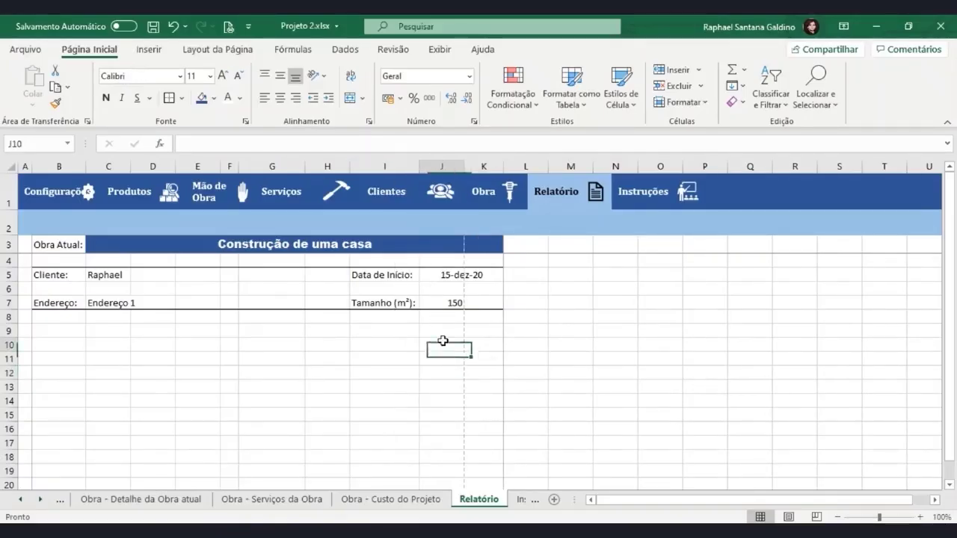
drag(503, 166, 476, 170)
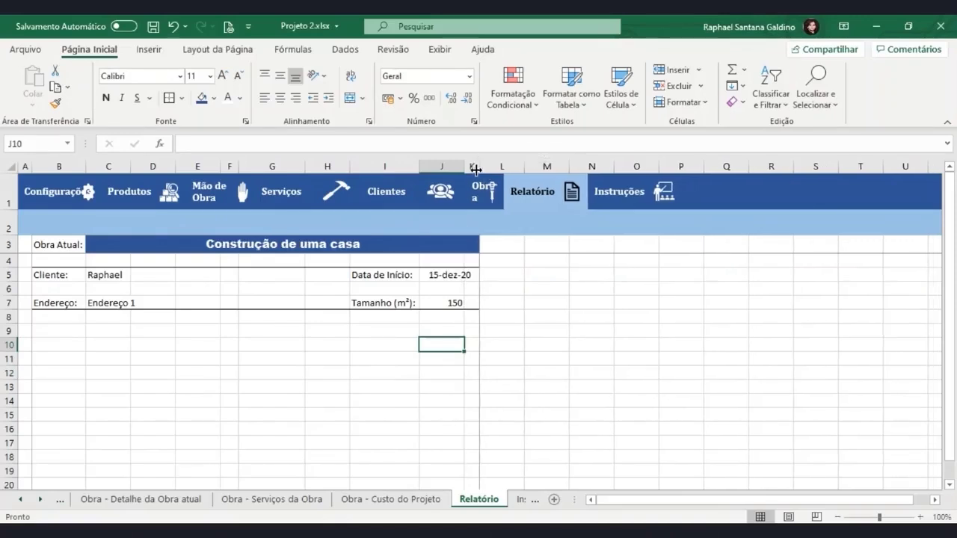
click(532, 343)
key(ctrl+p)
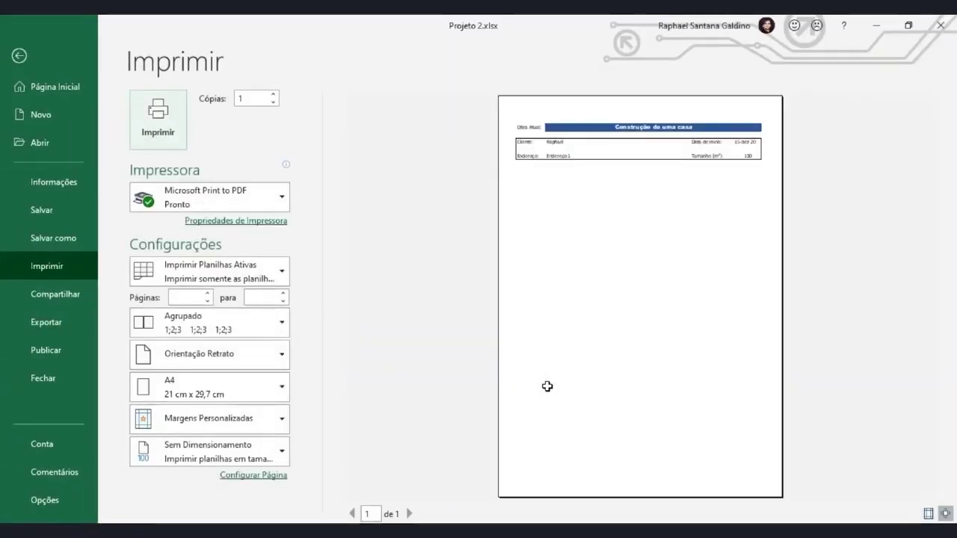
click(33, 60)
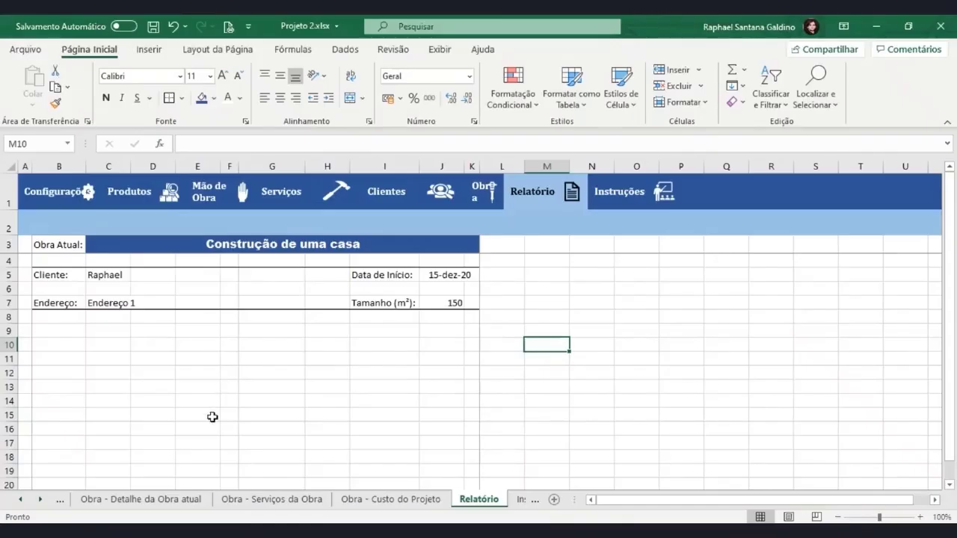
Set the Cliente, Endereço, Tamanho (m²) and Data de Início labels to Calibri Light and preview
click(53, 278)
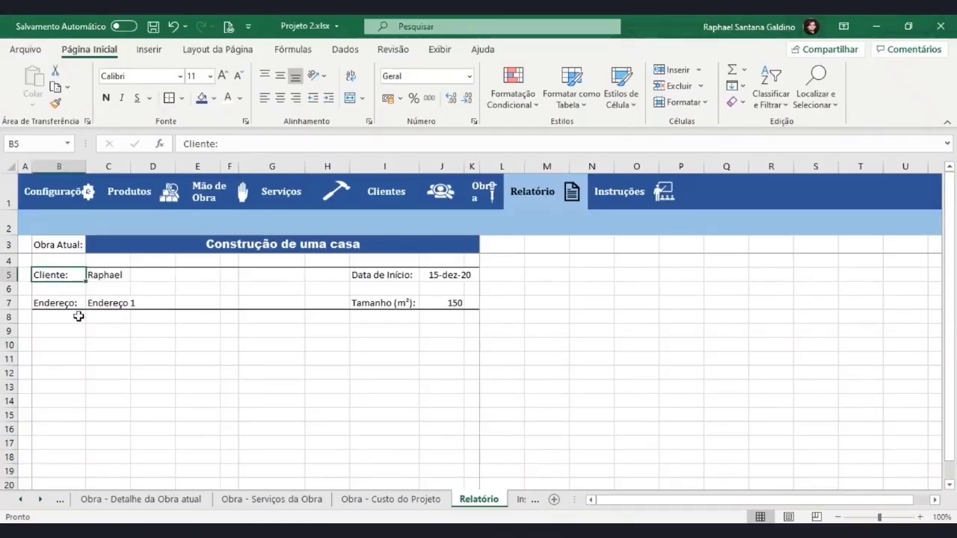
ctrl+click(59, 303)
ctrl+click(378, 303)
ctrl+click(381, 274)
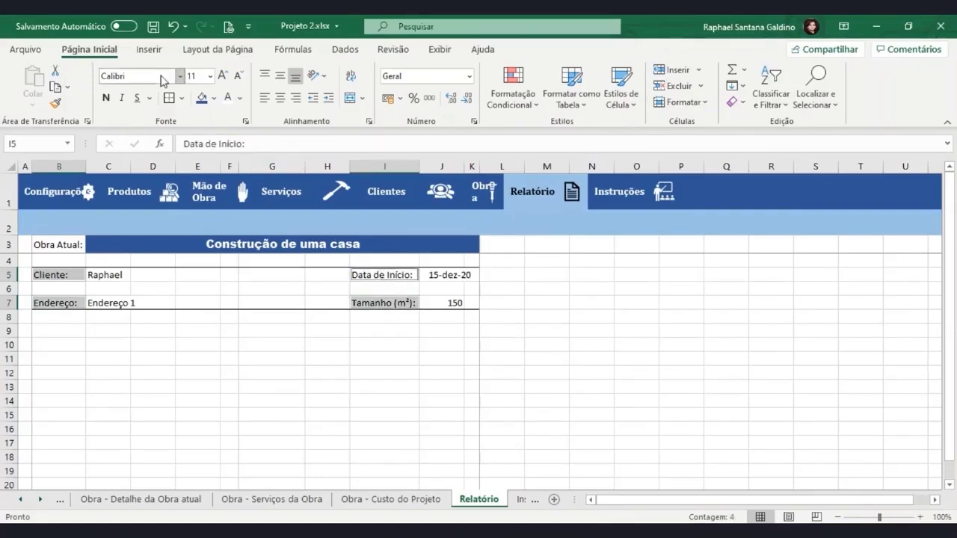
click(121, 78)
text(Cal)
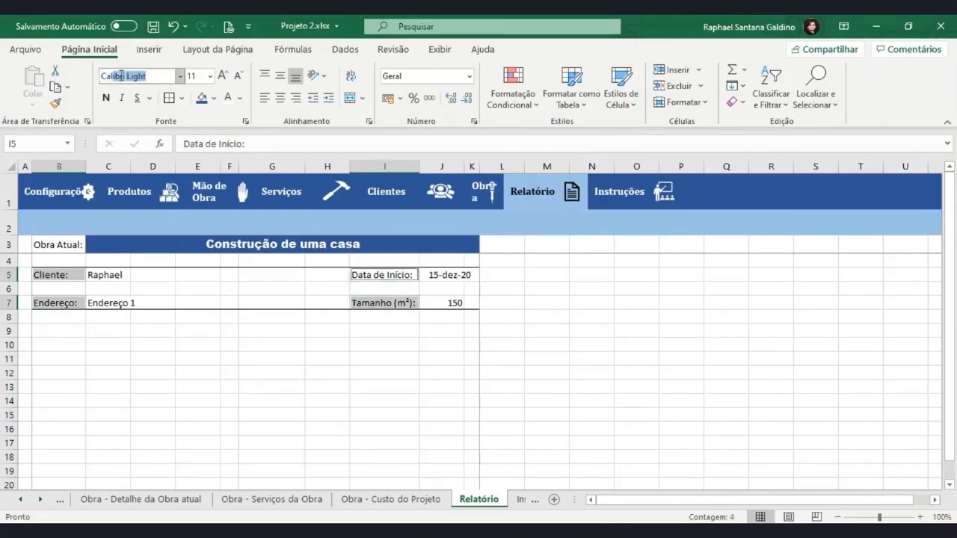
key(Return)
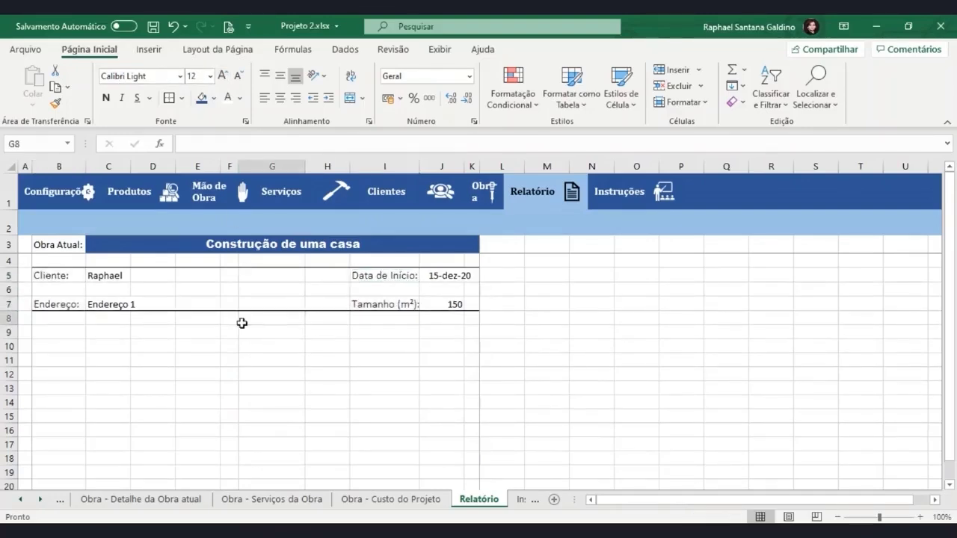
click(242, 320)
key(ctrl+p)
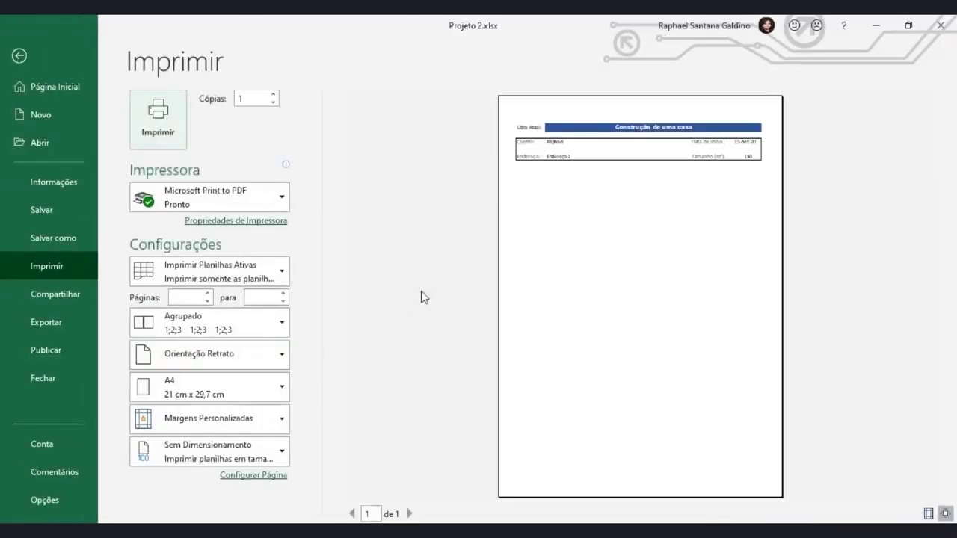
click(13, 69)
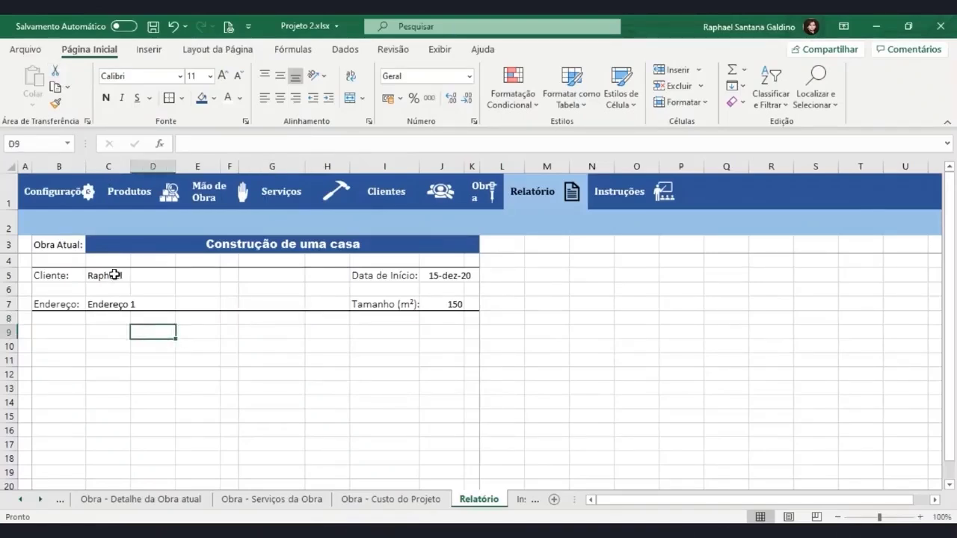
click(113, 274)
Set the client, address, size and start date values (C5, C7, J7, J5) to Cambria, then preview
ctrl+click(120, 304)
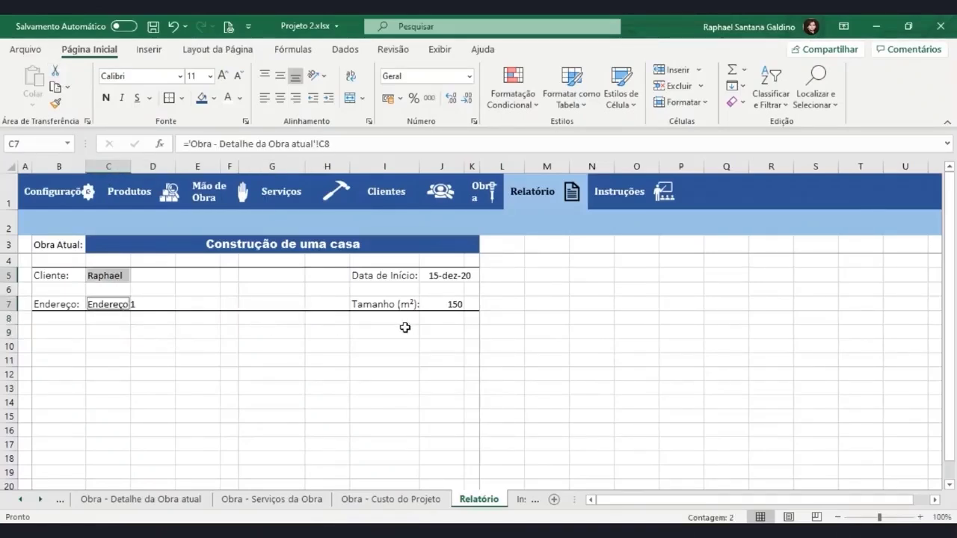
ctrl+click(448, 305)
ctrl+click(447, 275)
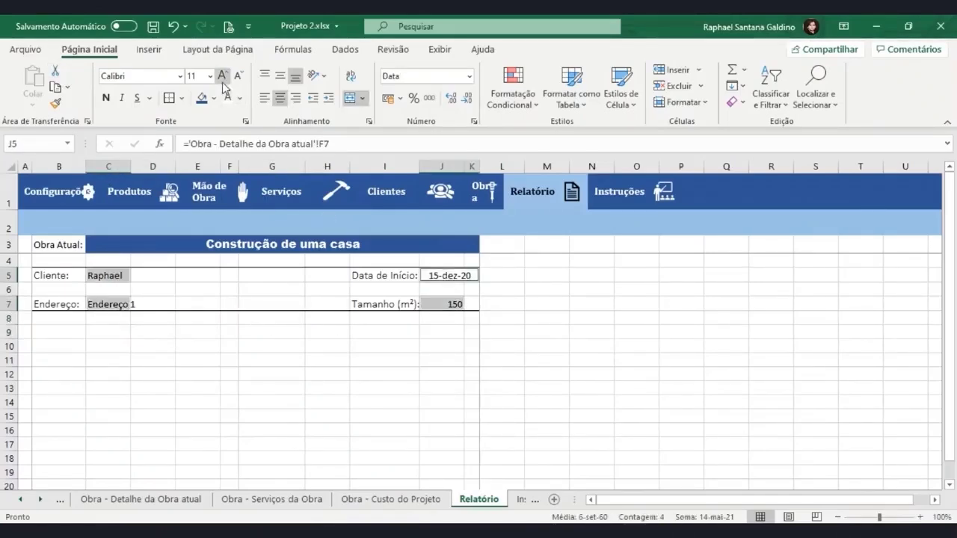
click(179, 76)
scroll(184, 157, down, 12)
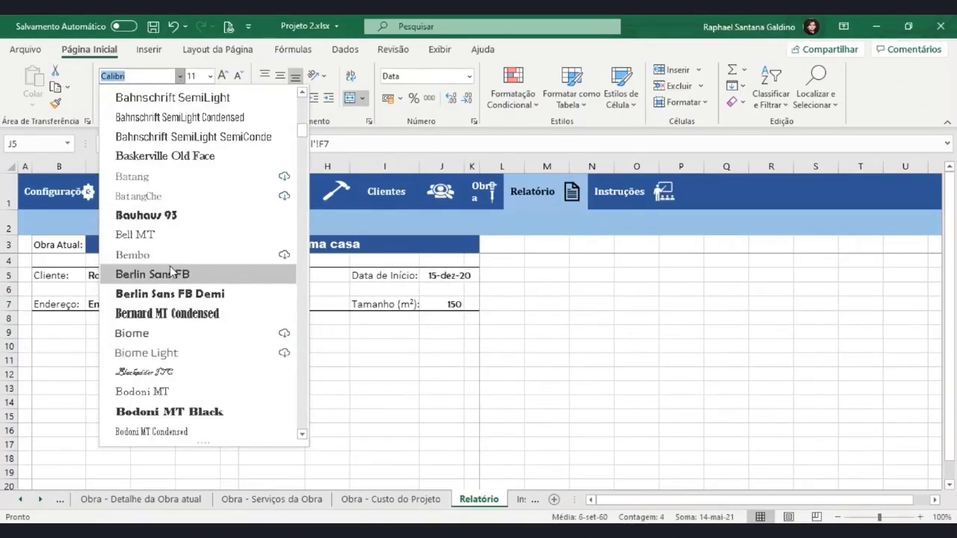
scroll(171, 273, down, 6)
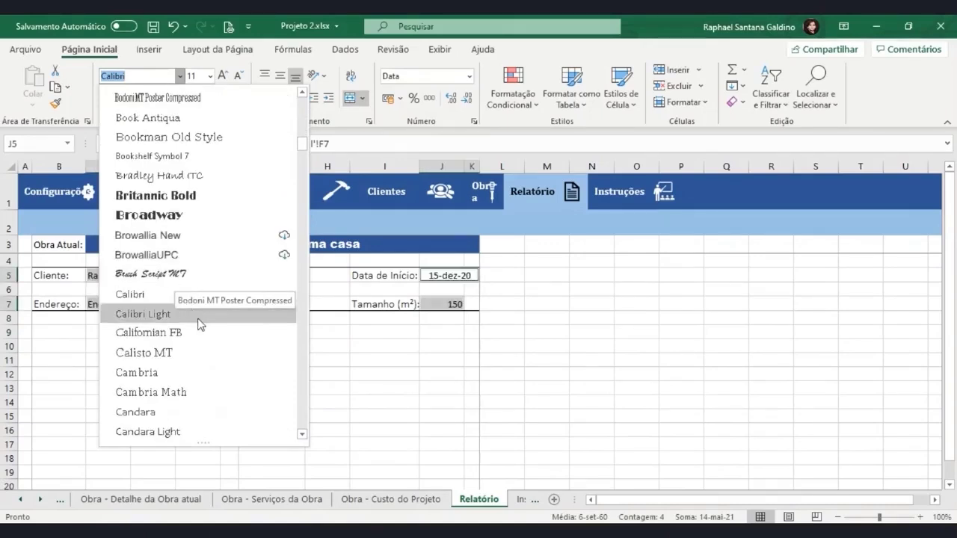
click(186, 373)
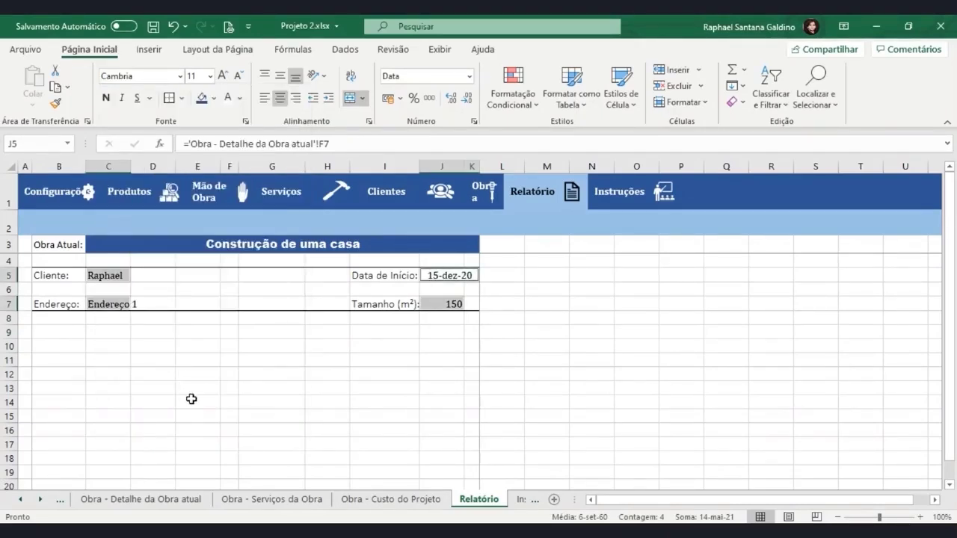
click(277, 376)
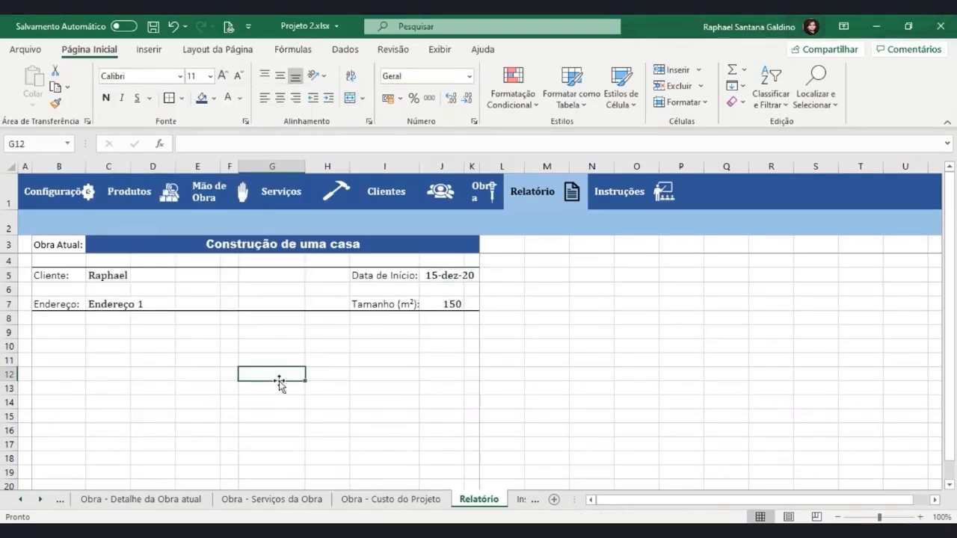
key(ctrl+p)
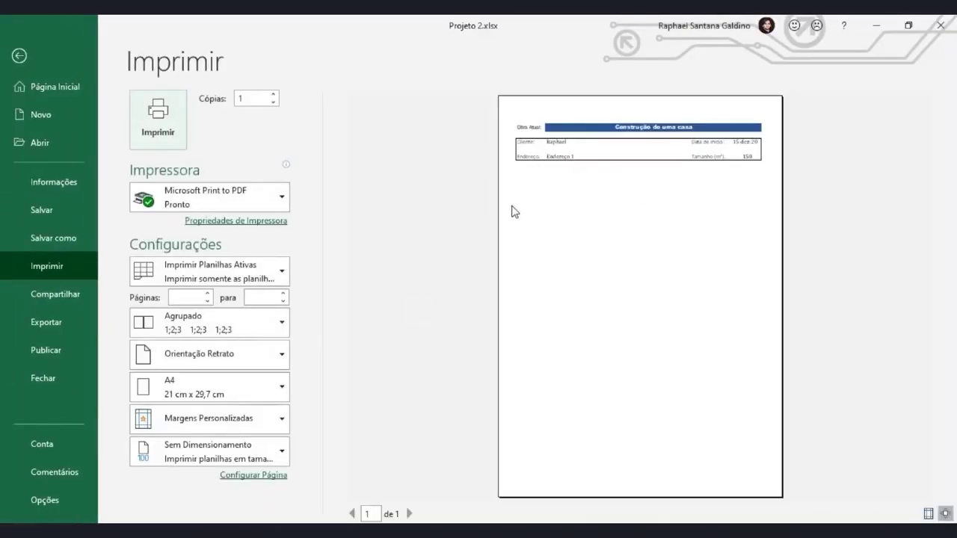
click(19, 55)
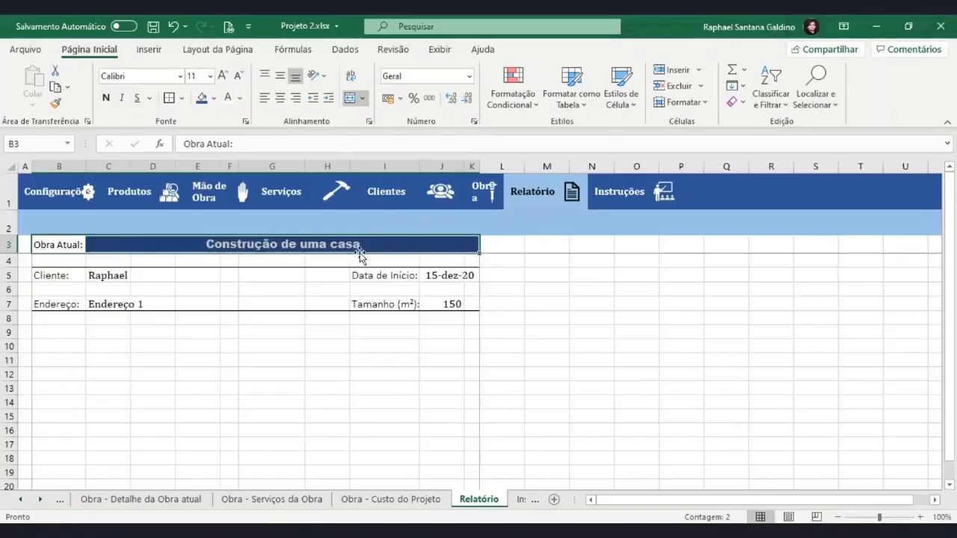
drag(164, 253, 127, 429)
scroll(127, 430, up, 5)
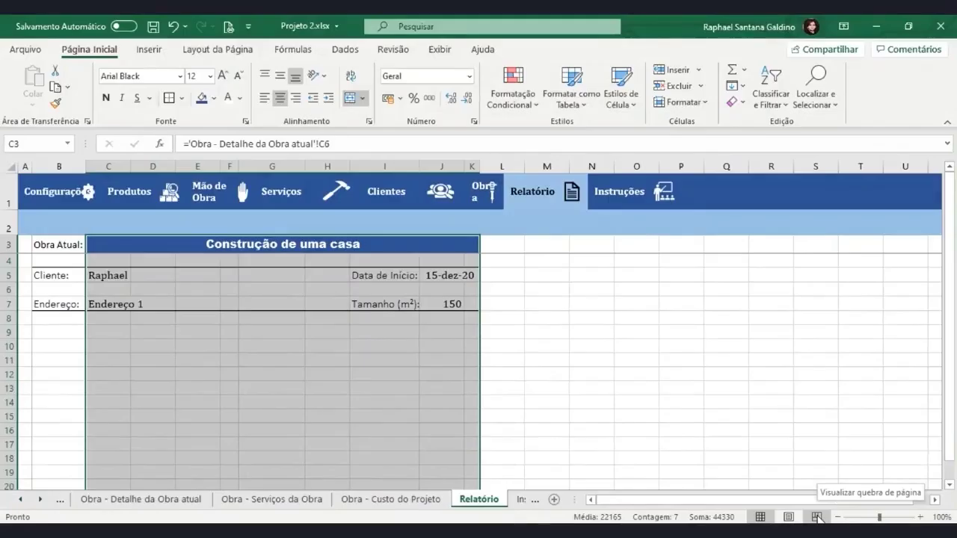
click(817, 516)
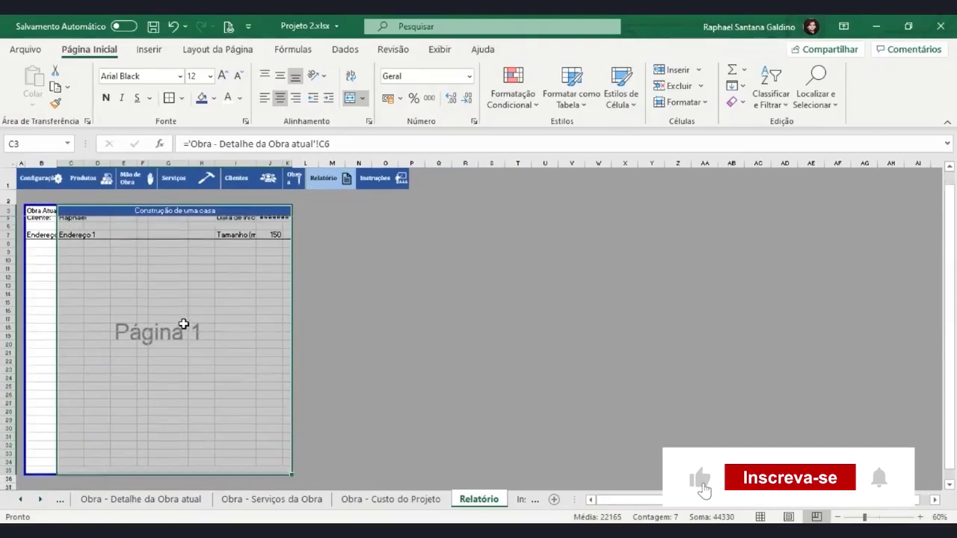
click(331, 372)
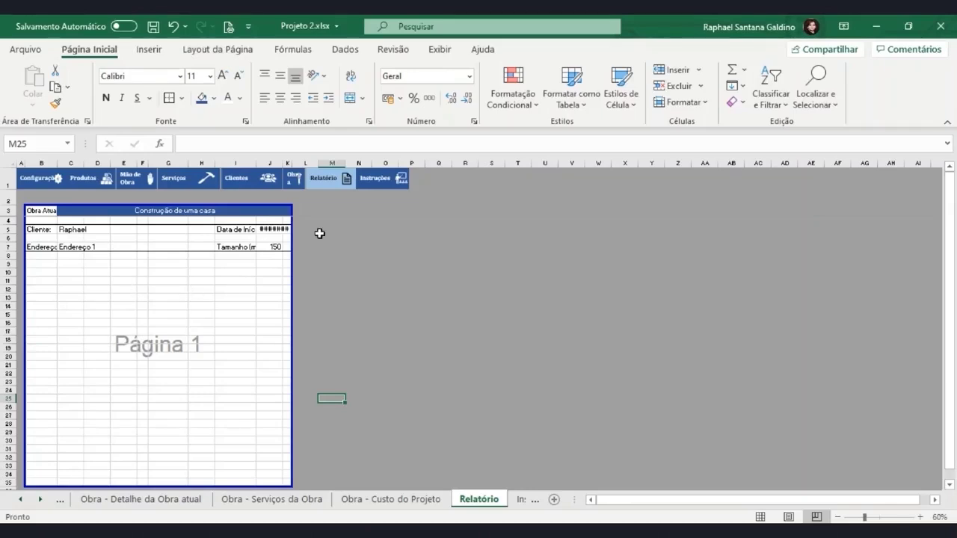
drag(302, 210, 504, 469)
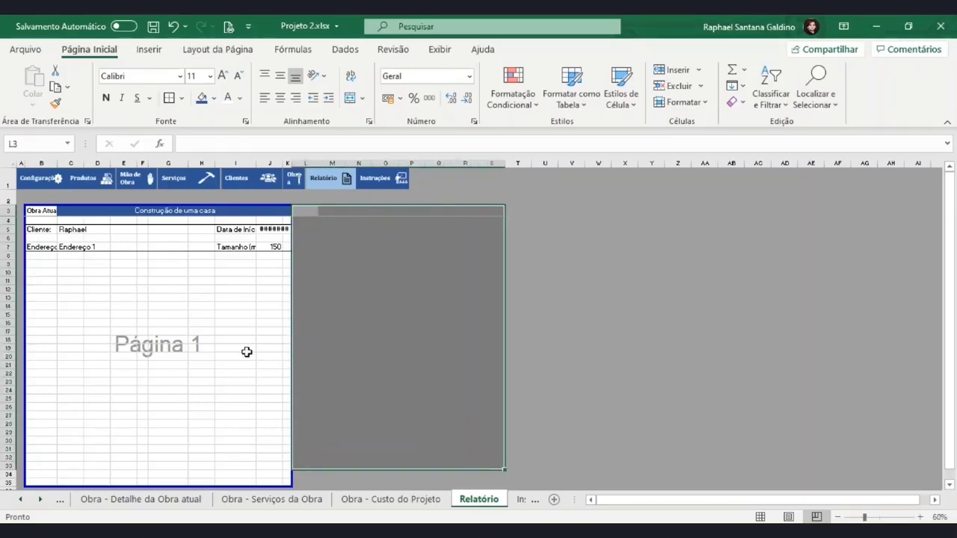
scroll(164, 408, down, 2)
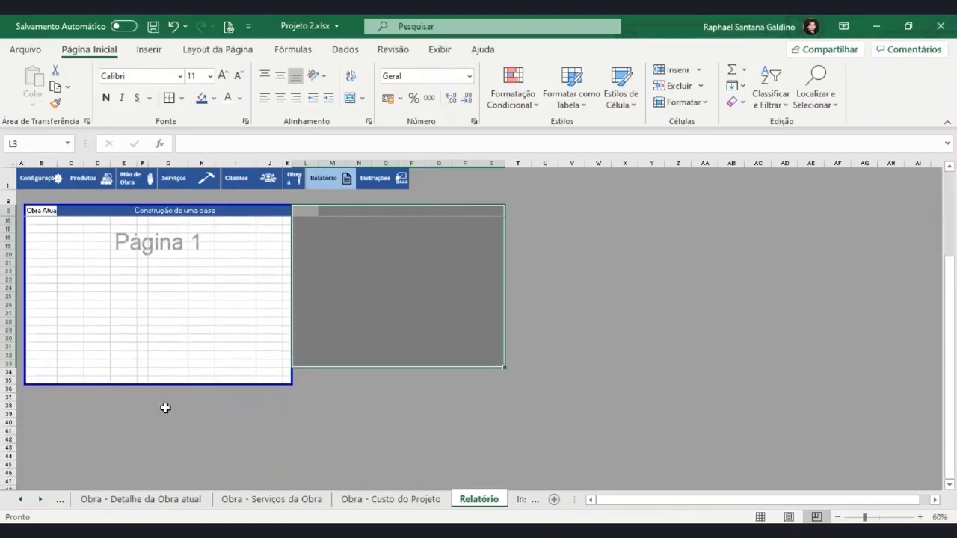
drag(146, 397, 187, 470)
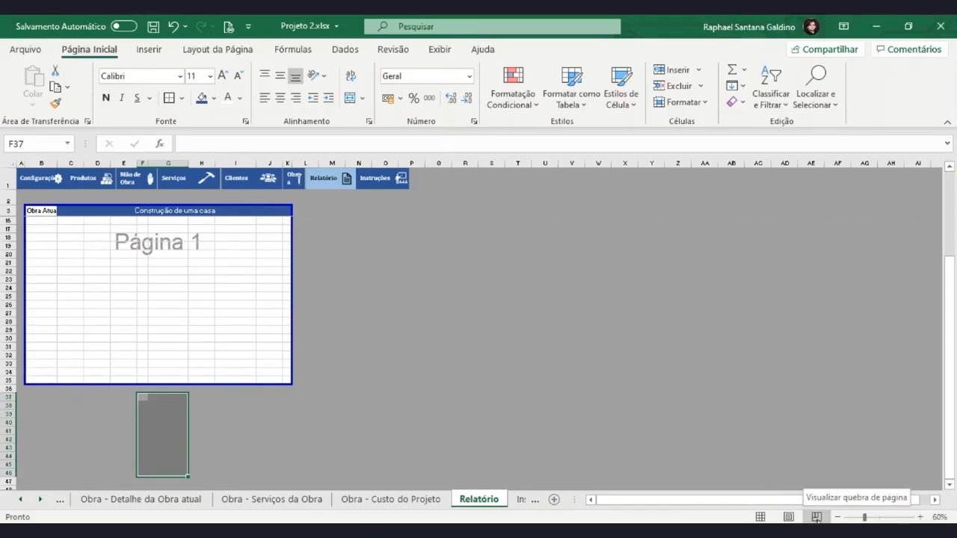
click(760, 516)
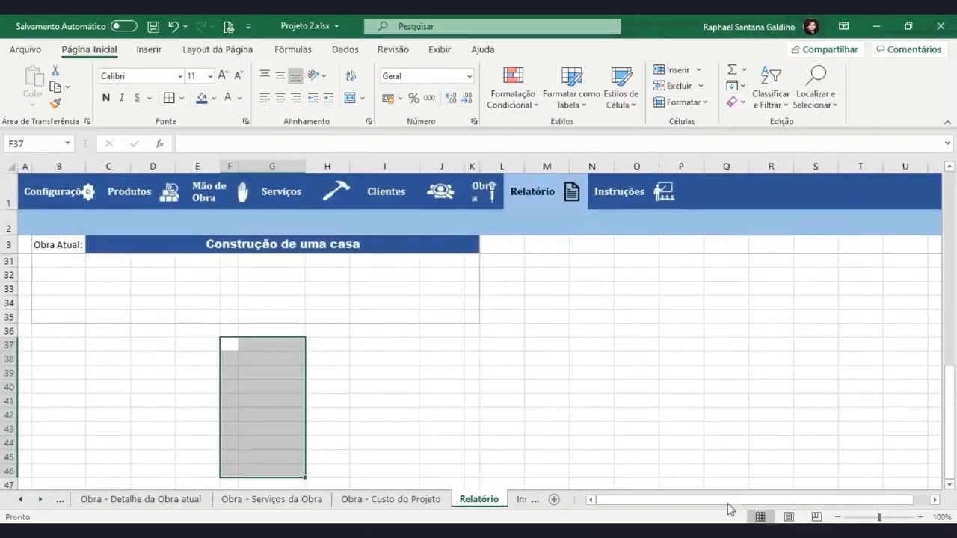
click(816, 517)
click(760, 517)
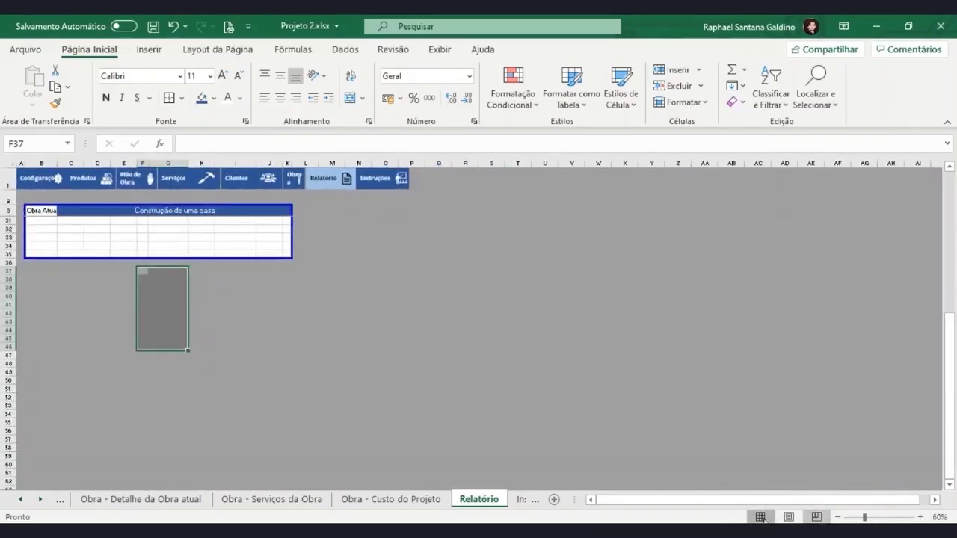
scroll(189, 420, up, 9)
click(199, 418)
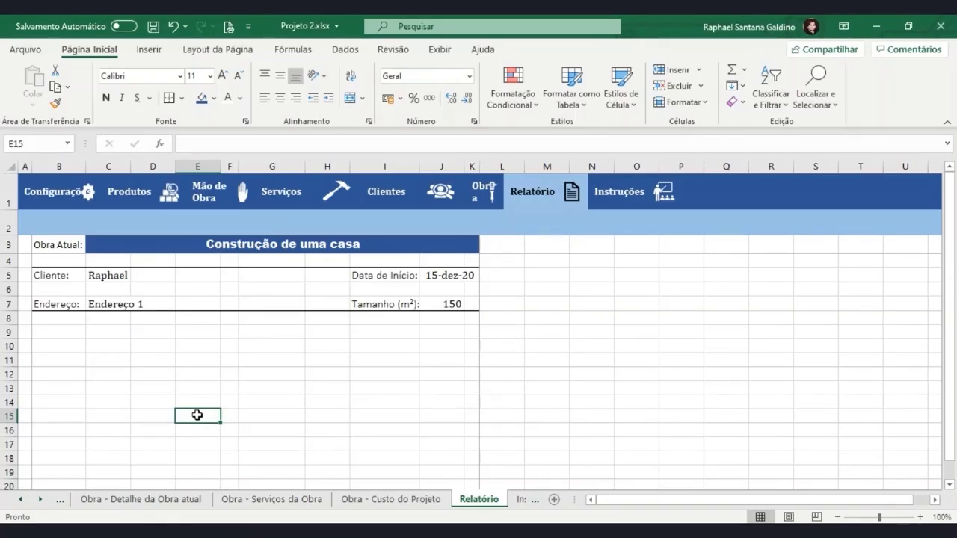
Enter work 'Padrão de Entrada de um Prédio' with address 'Rua Teste 1 numero 500' on Obra
click(481, 202)
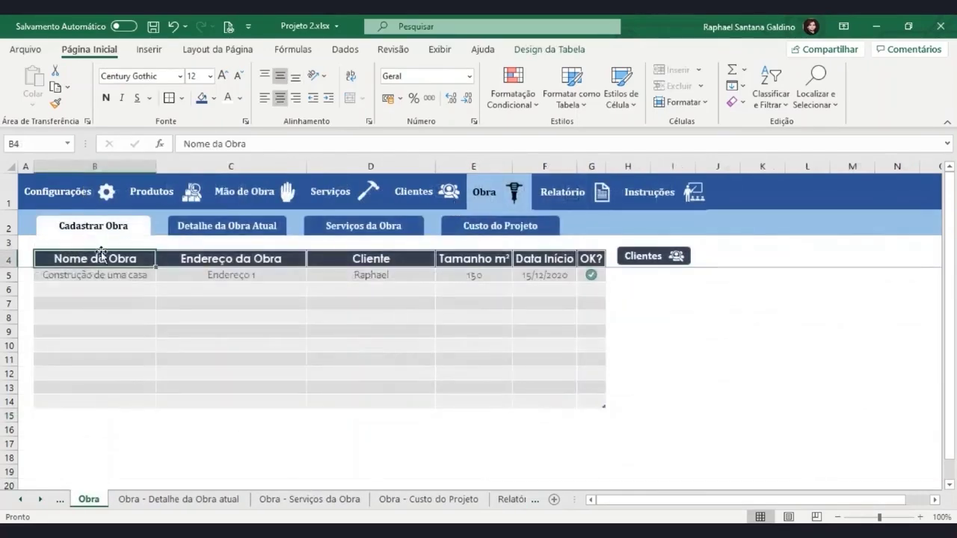
click(102, 289)
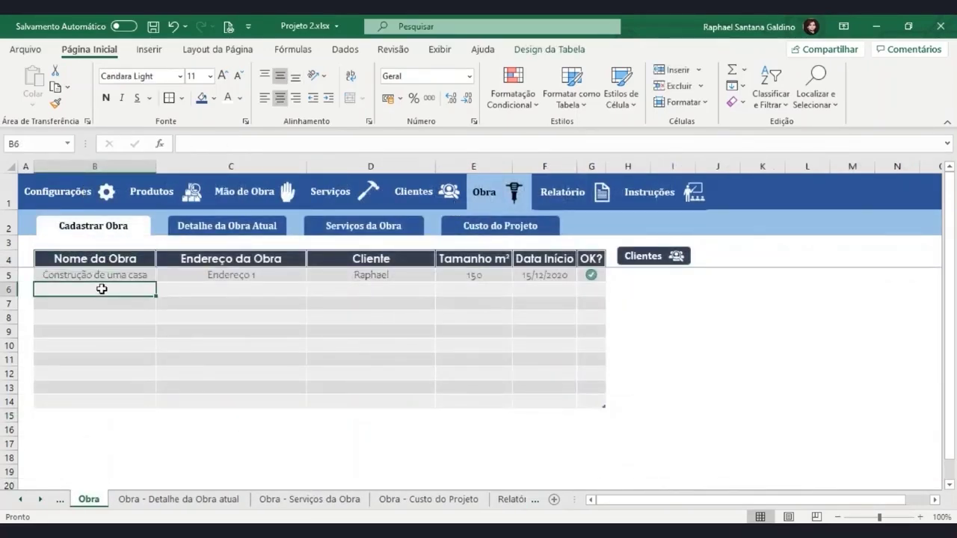
text(Padrão d)
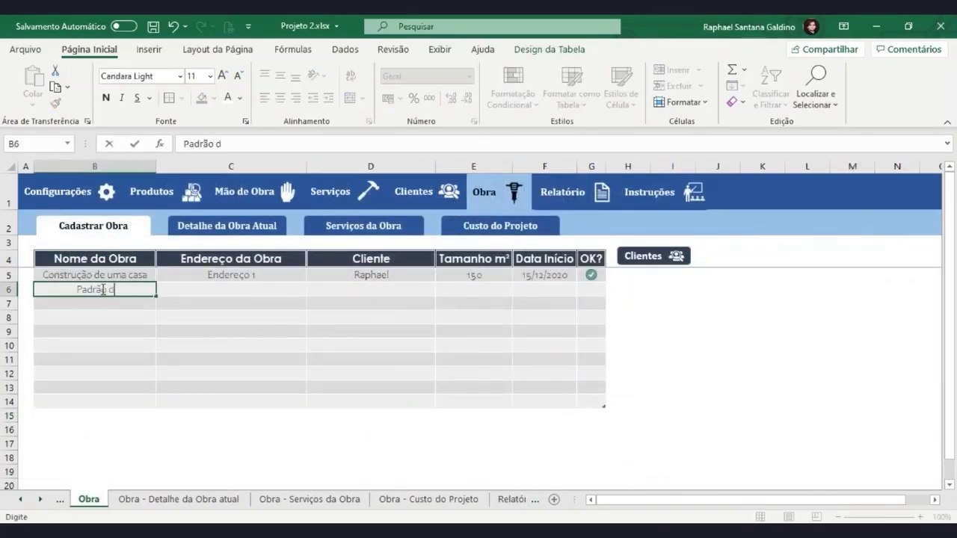
text(e Entrada de um Prédio)
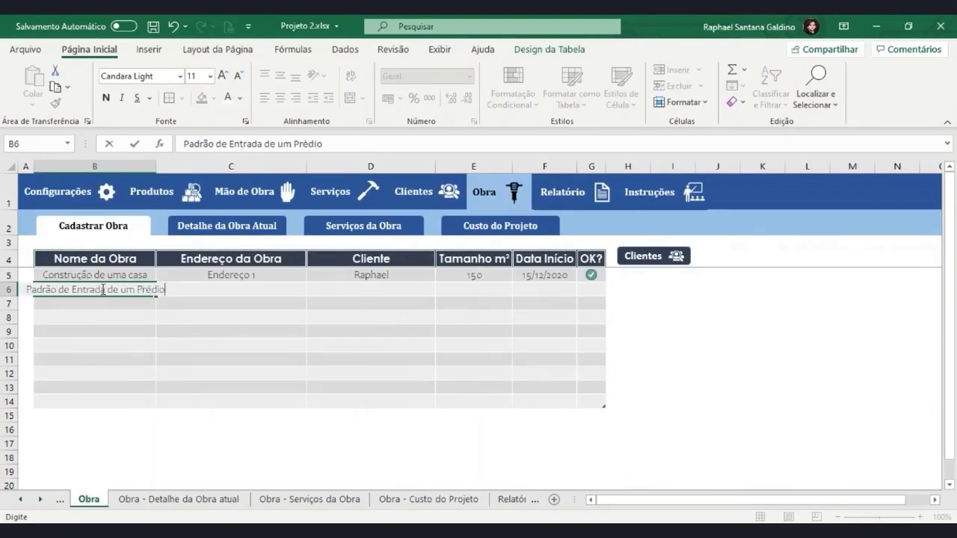
key(Return)
key(Tab)
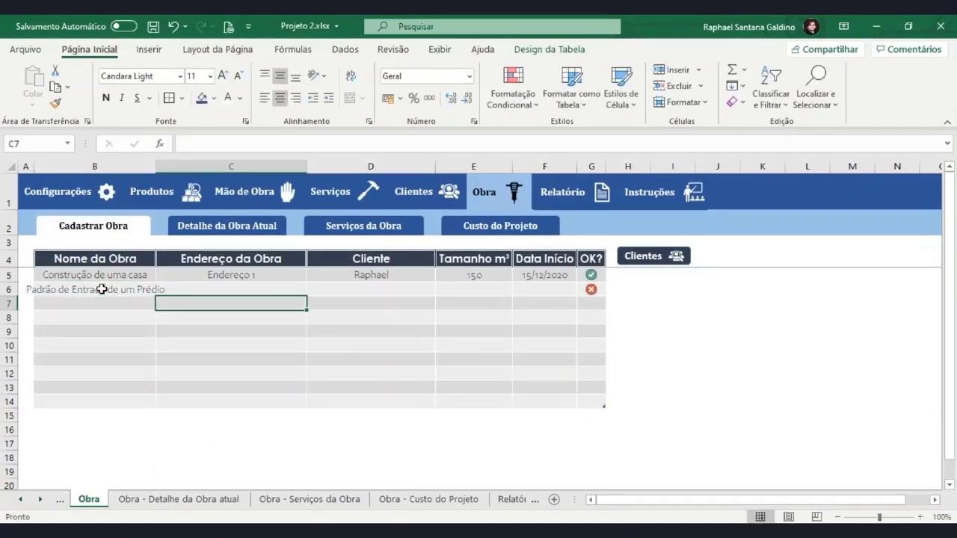
double_click(155, 166)
click(225, 290)
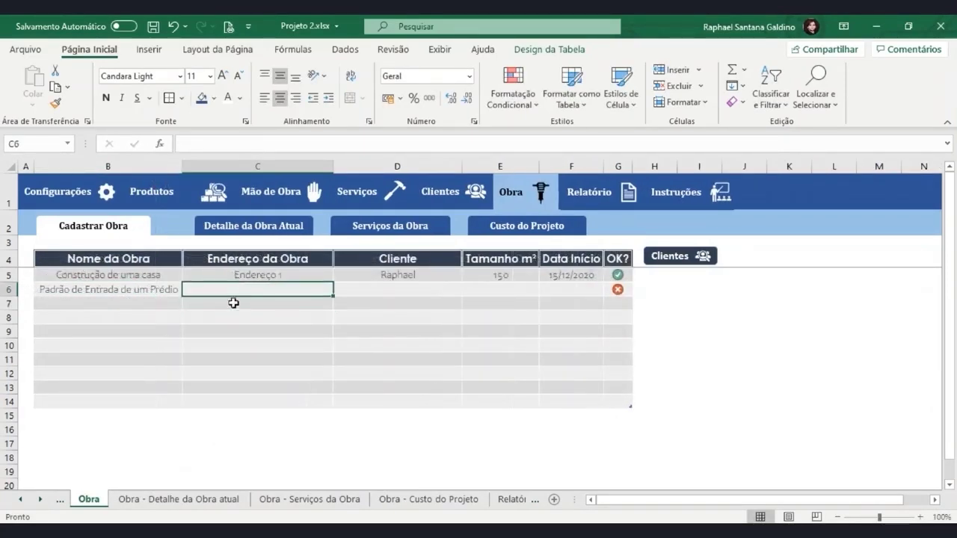
text(Rua )
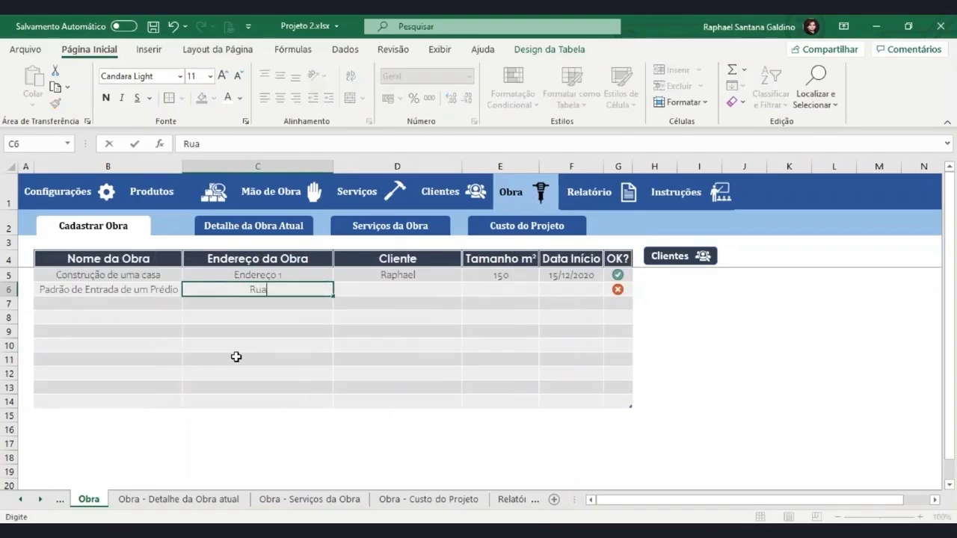
text(Teste 1 numero )
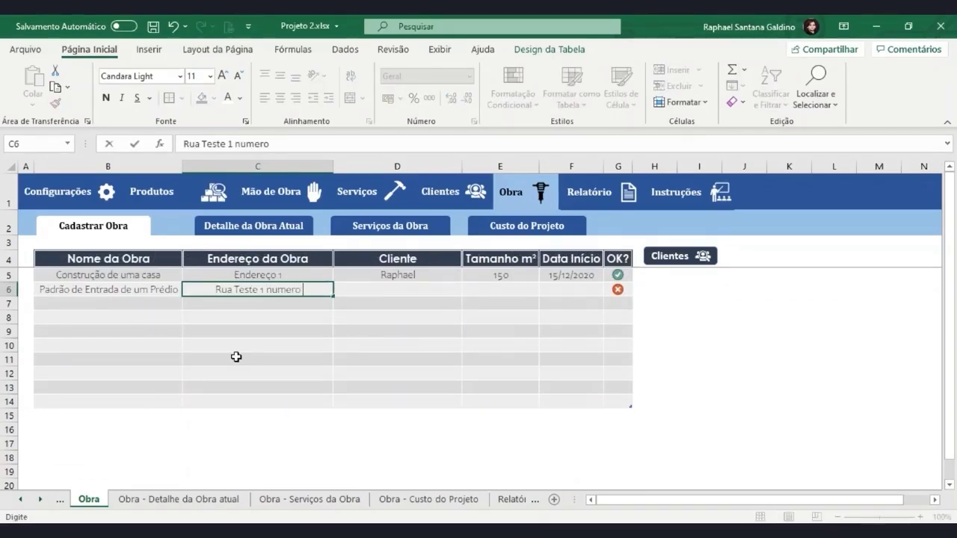
text(500)
key(Return)
key(Up)
key(Right)
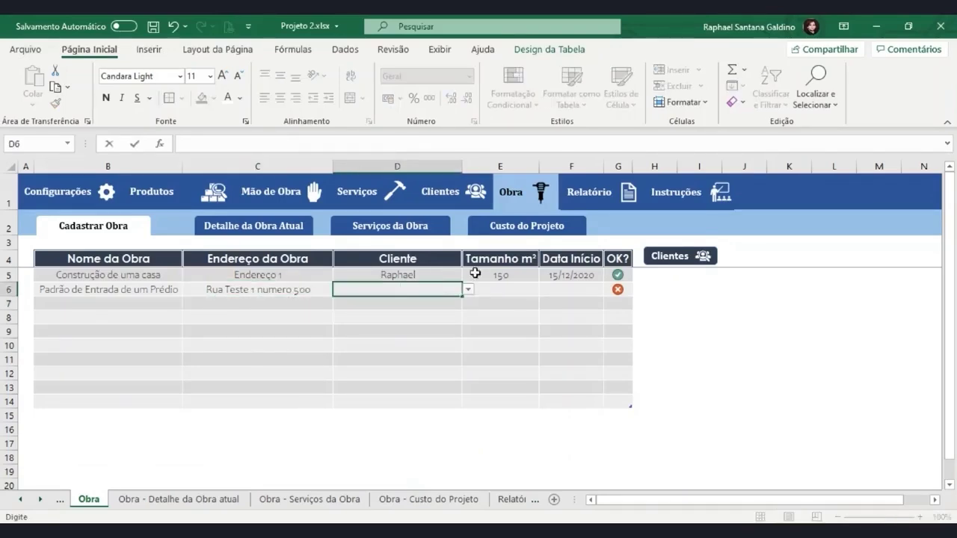
Register a new client on the Clientes sheet with name, phone number and address
click(467, 293)
click(446, 288)
click(468, 291)
click(468, 292)
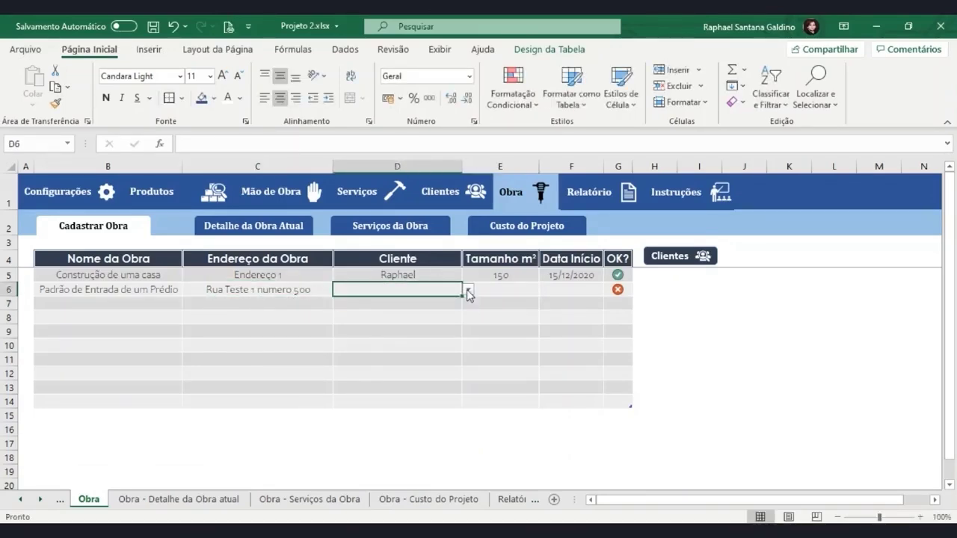
click(470, 193)
click(142, 293)
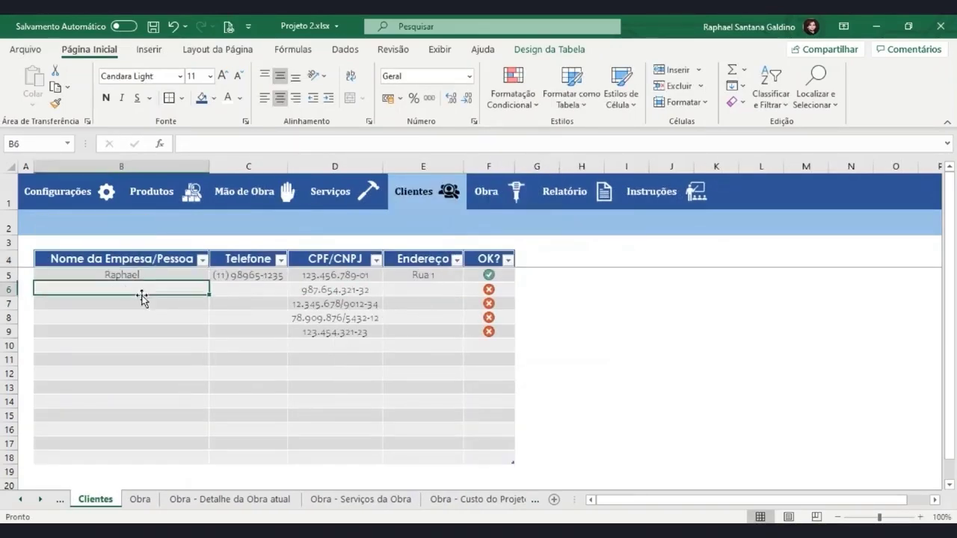
text(Joã)
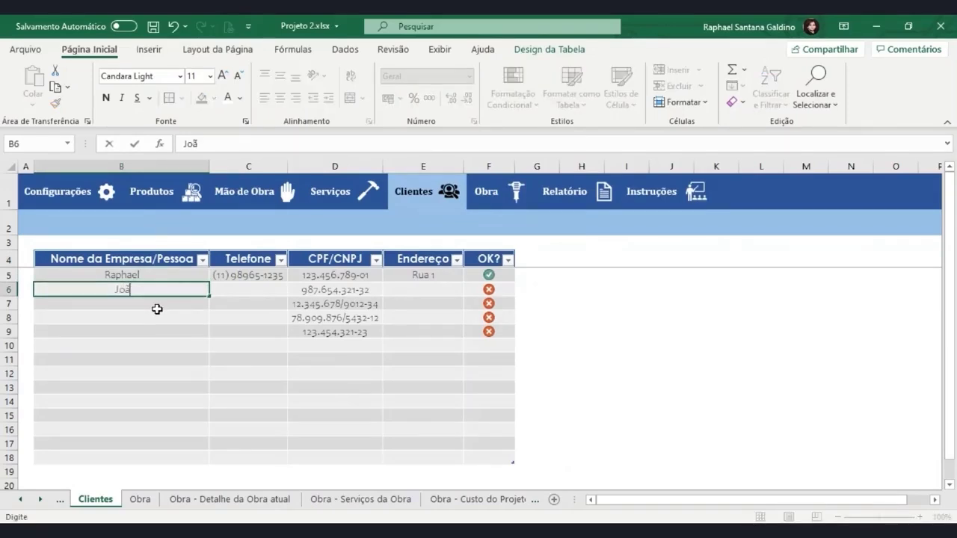
text(o)
key(Tab)
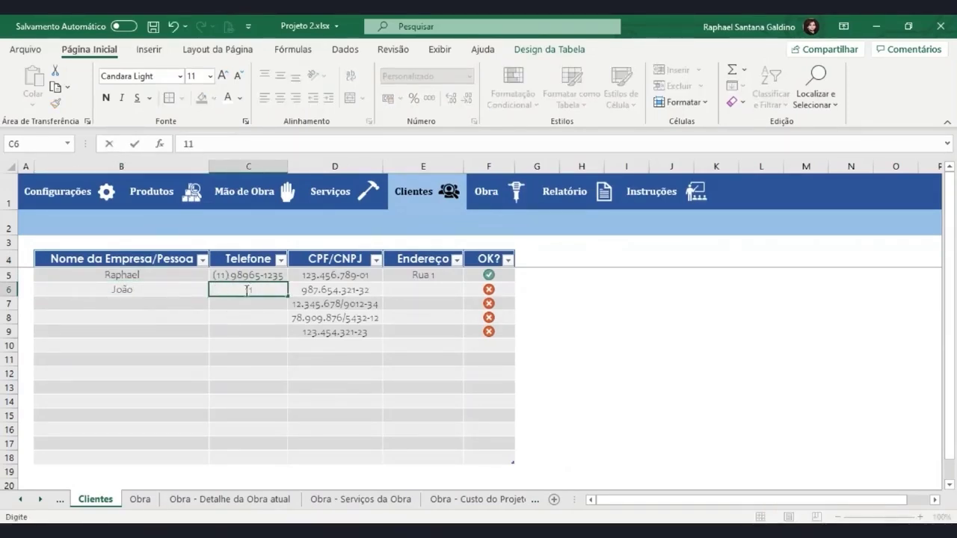
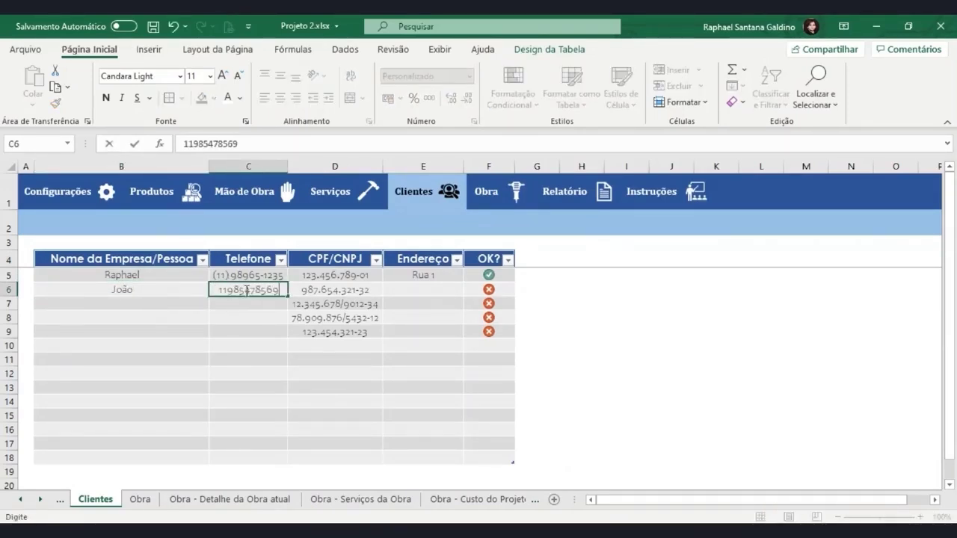
key(Tab)
key(Tab)
key(F2)
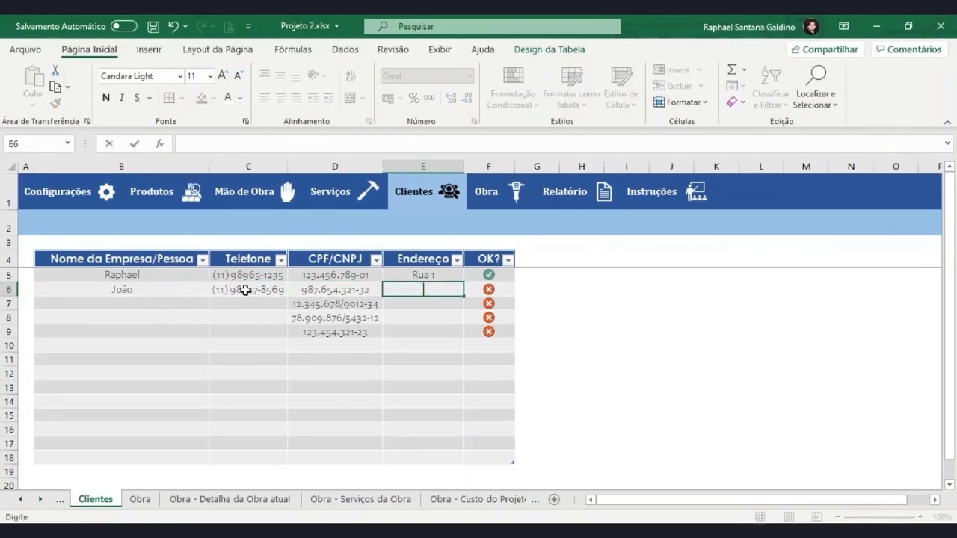
text(Rua tal)
key(Return)
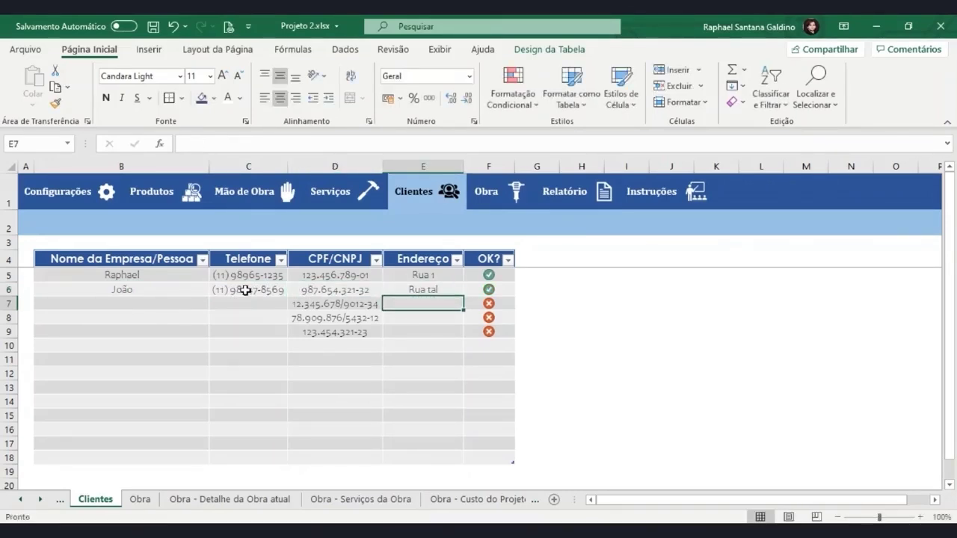
Assign the new client to the second work, with size 20 and start date 30/01/2021
click(496, 201)
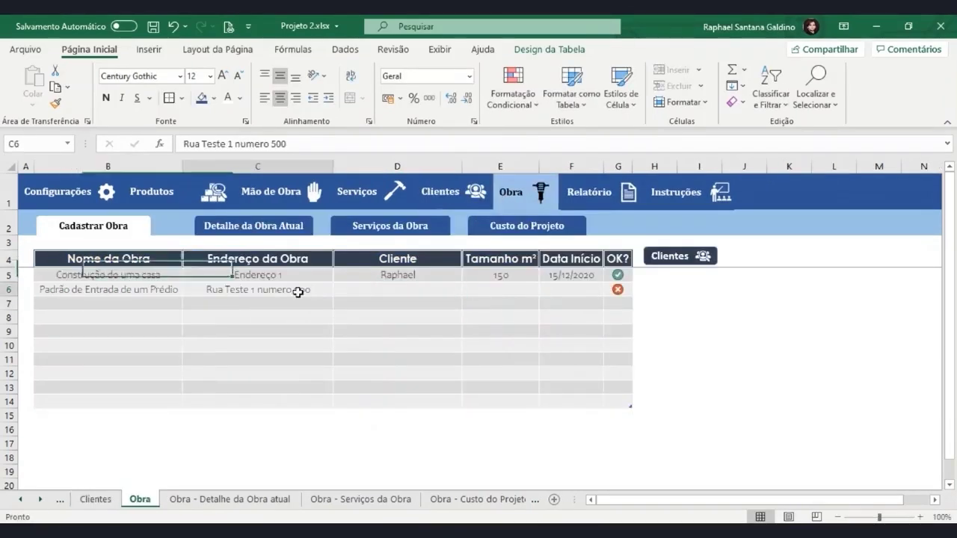
click(371, 295)
click(468, 290)
click(434, 313)
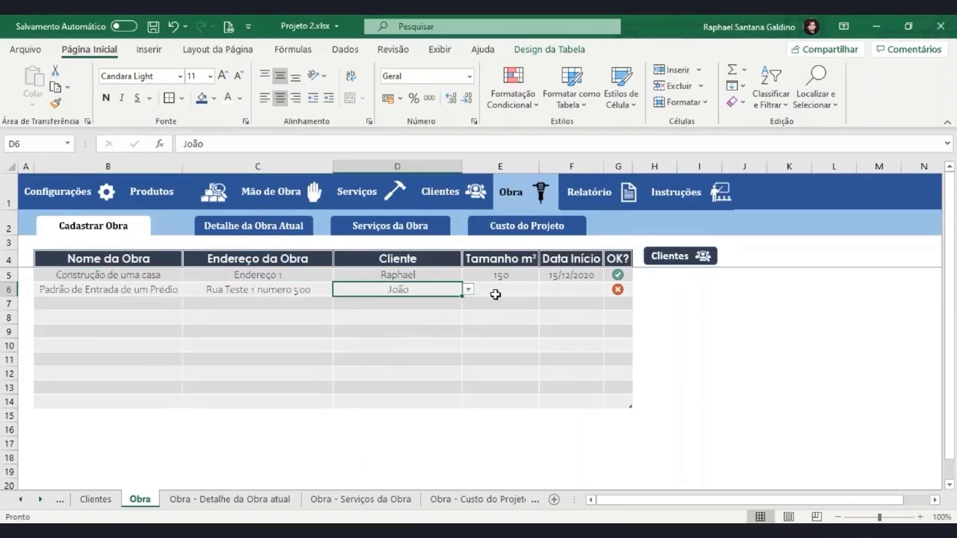
click(495, 295)
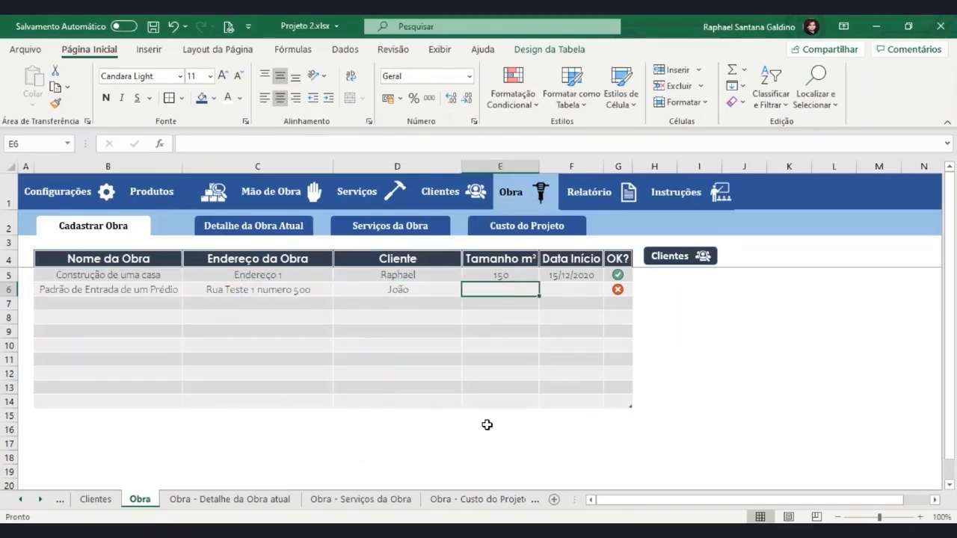
text(20)
key(ctrl+Return)
key(Tab)
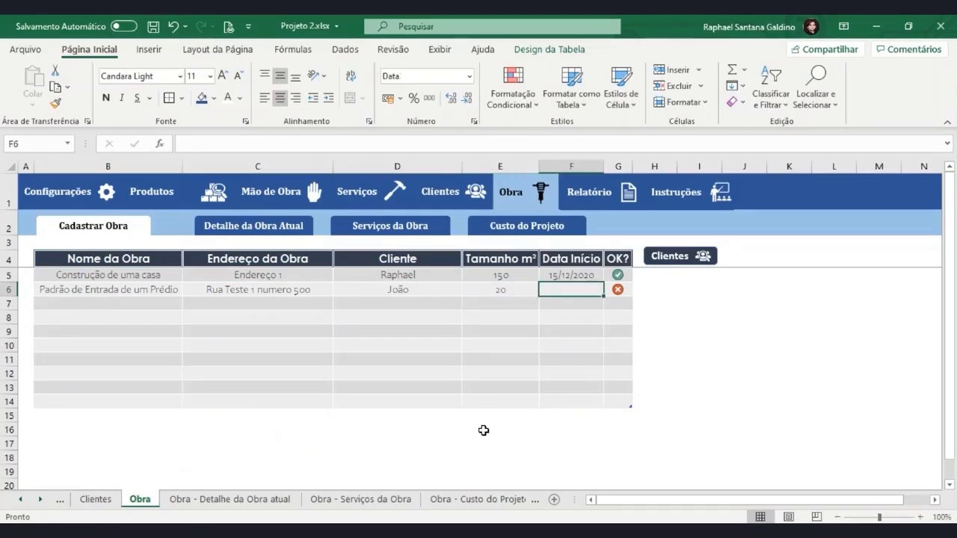
text(30)
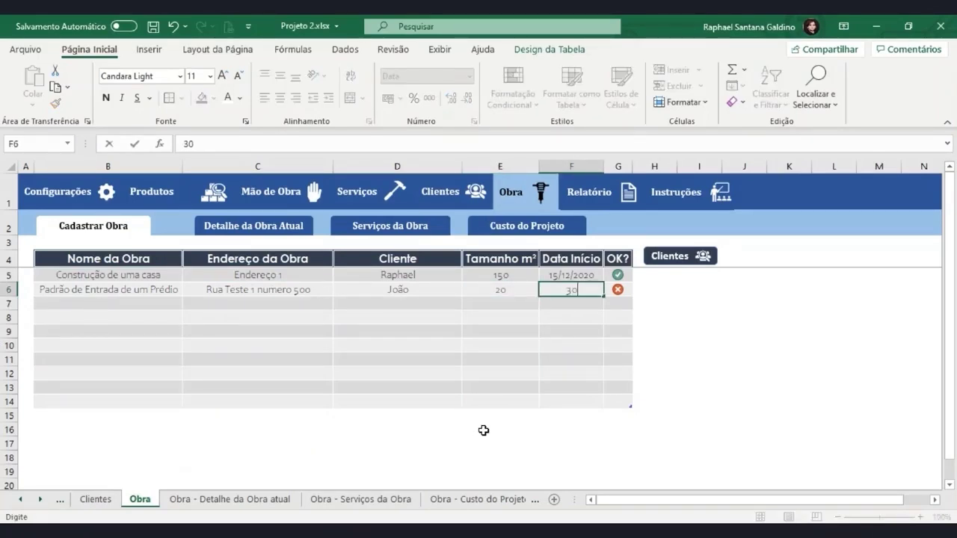
text(/01/2021)
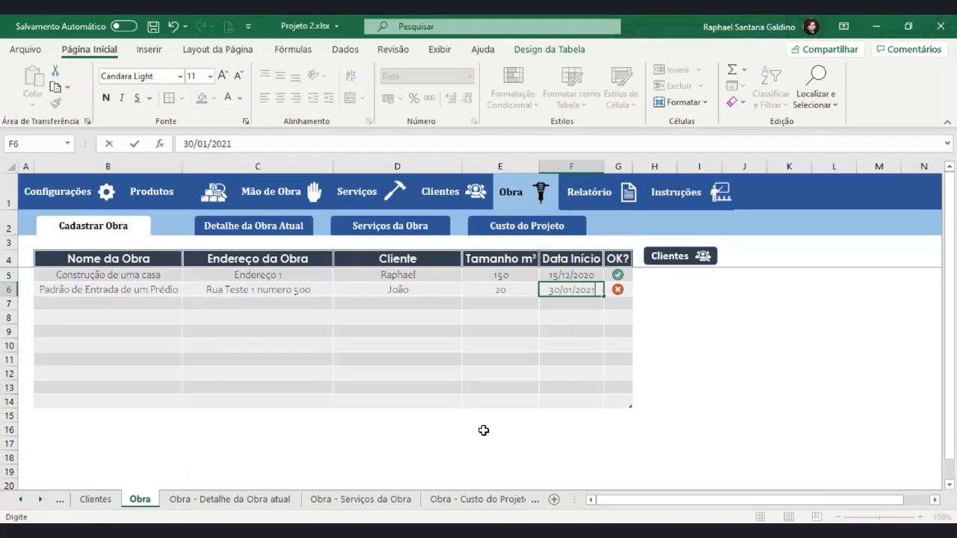
key(Return)
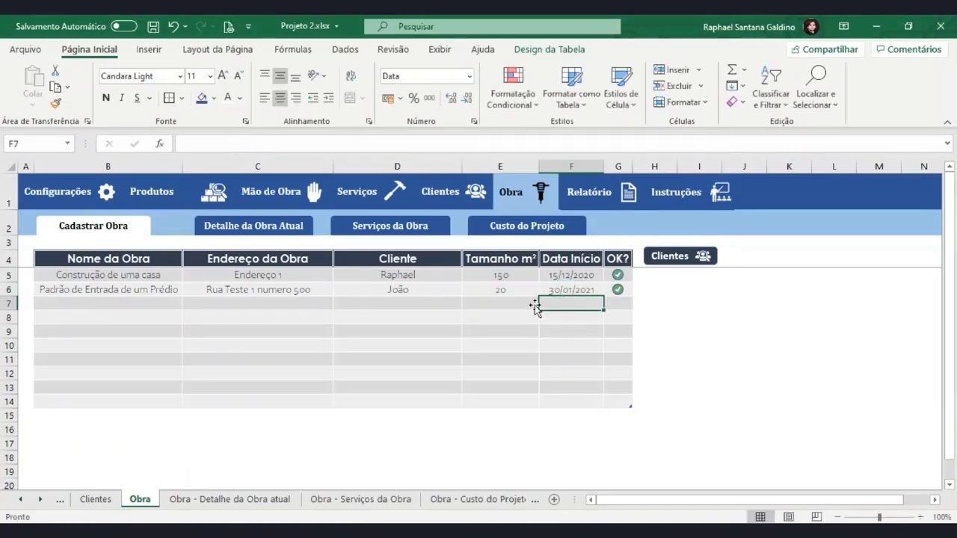
Make Padrão de Entrada de um Prédio the current work and review its Relatório details
click(272, 231)
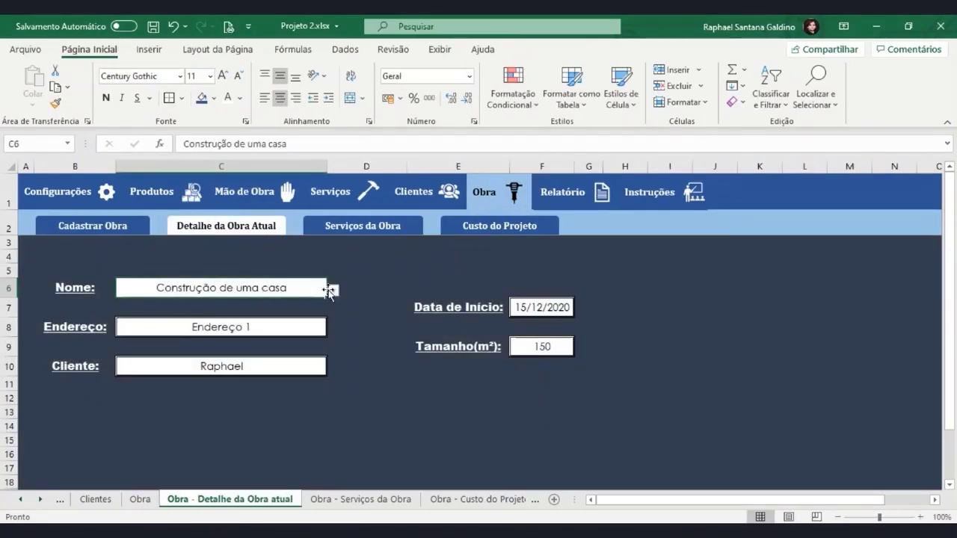
click(333, 290)
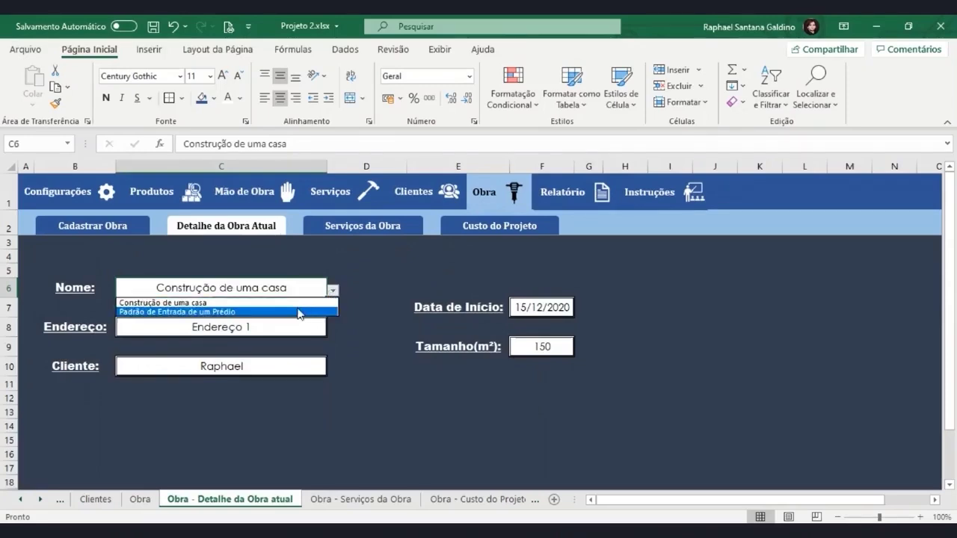
click(298, 312)
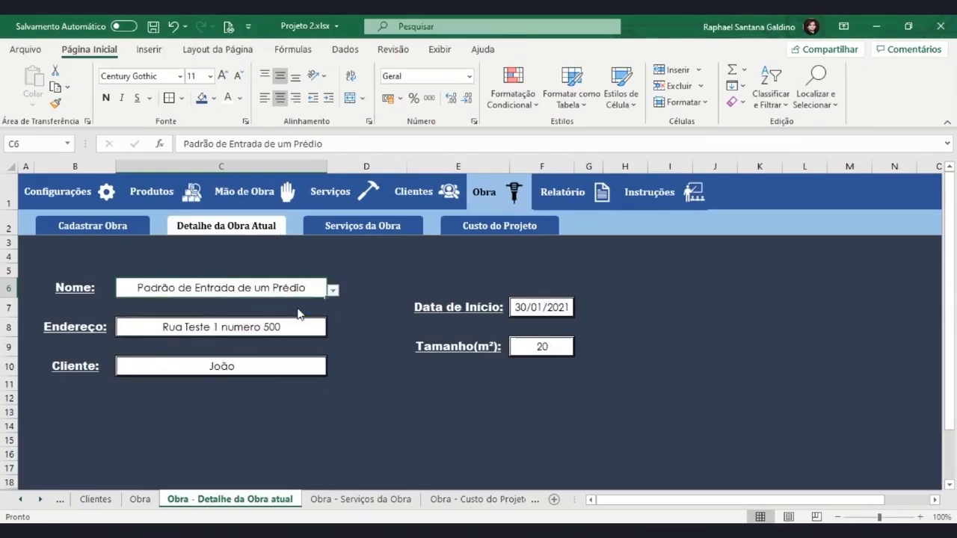
click(562, 193)
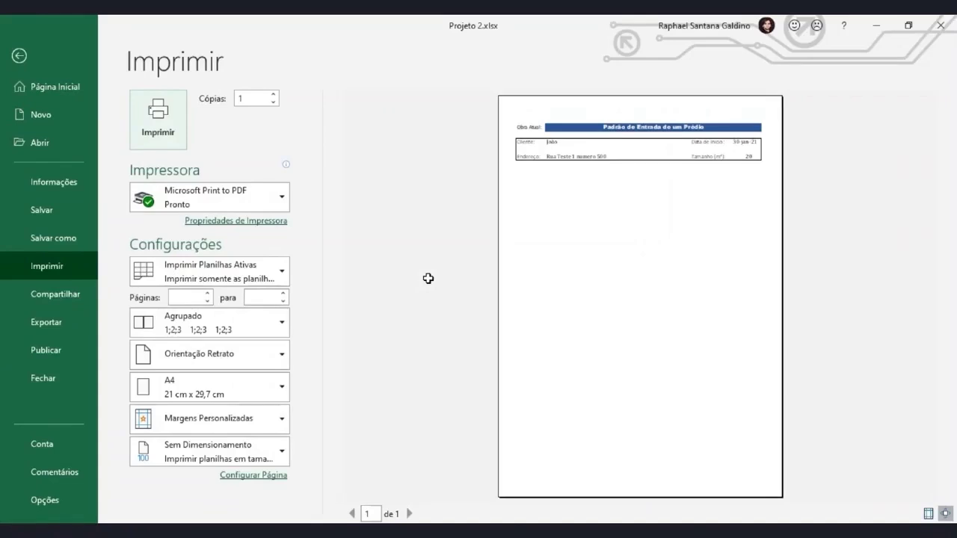
key(Escape)
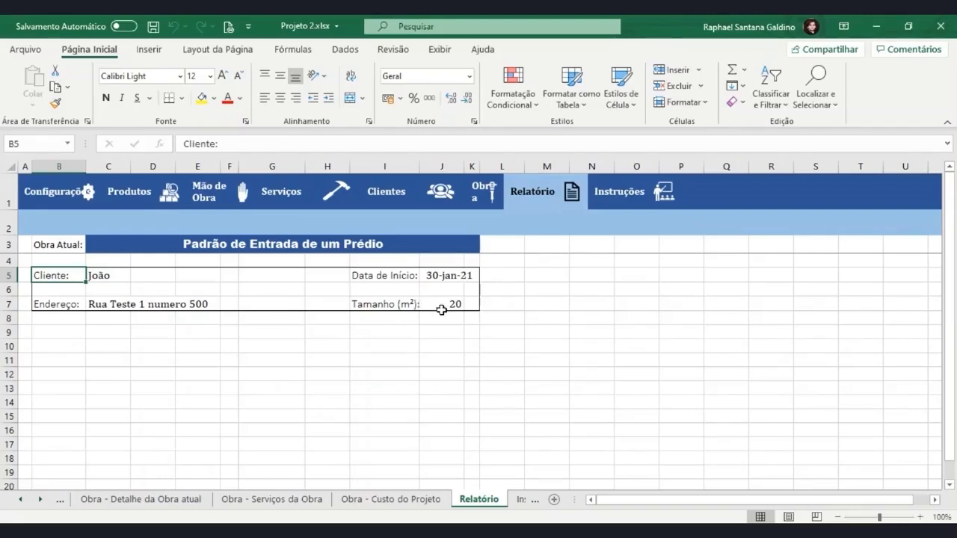
drag(453, 303, 419, 271)
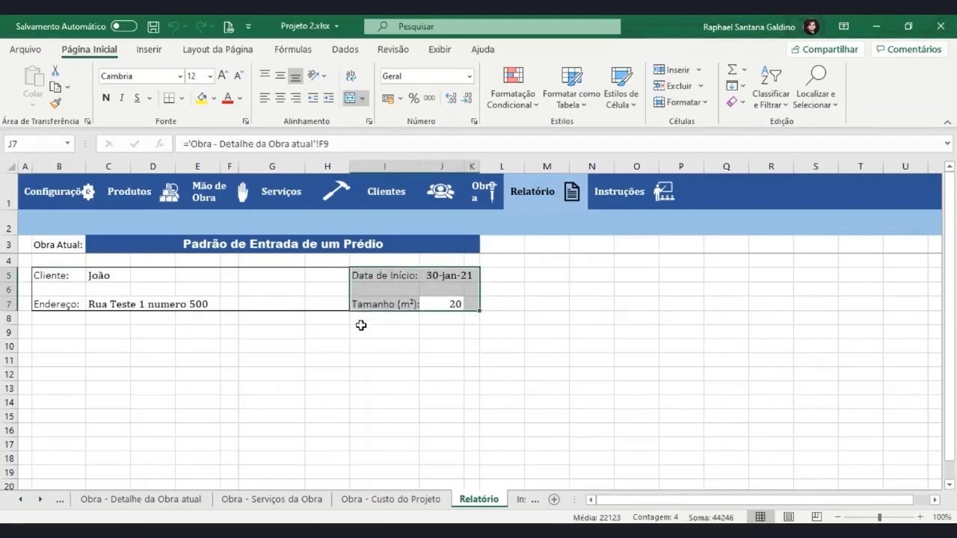
click(112, 304)
click(89, 277)
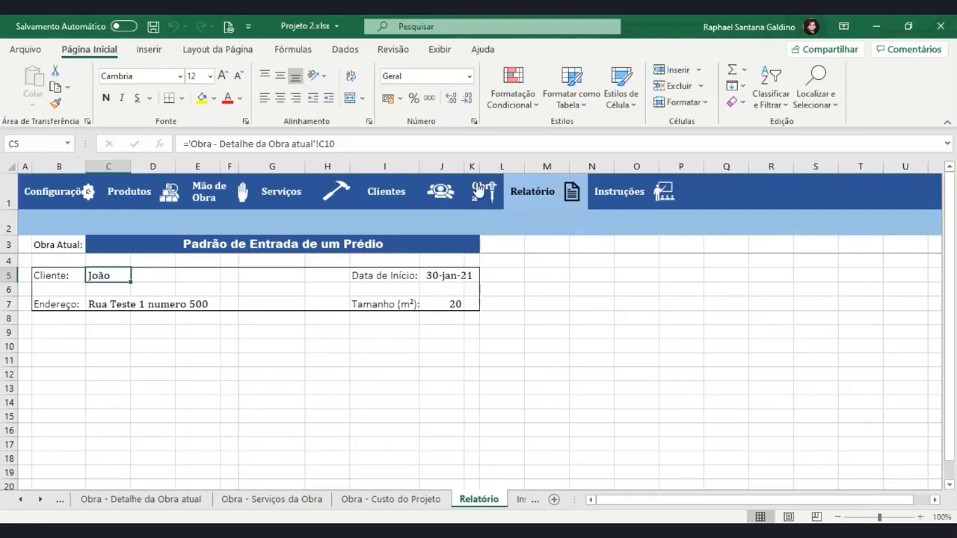
Choose Construção de uma casa as the current work and open the Relatório report
click(478, 190)
click(274, 228)
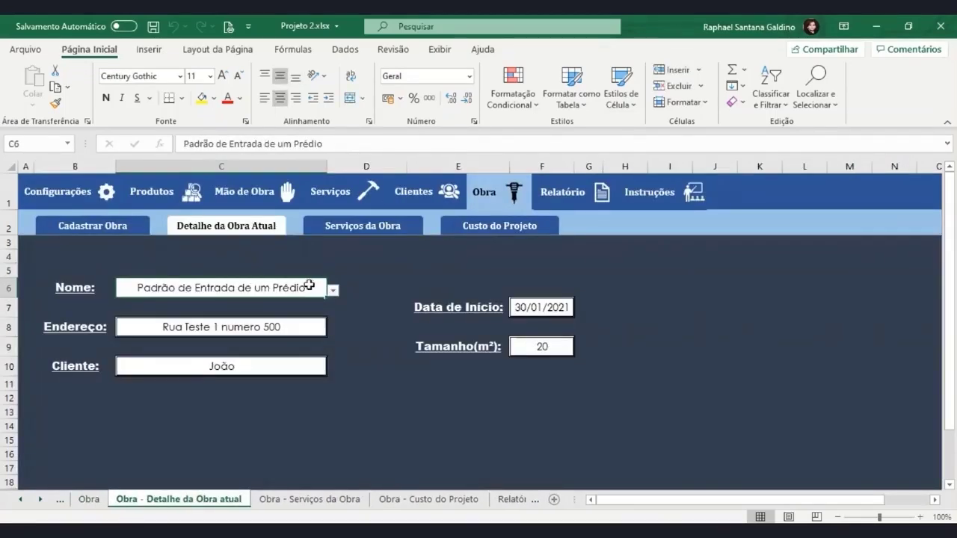
click(333, 290)
click(274, 302)
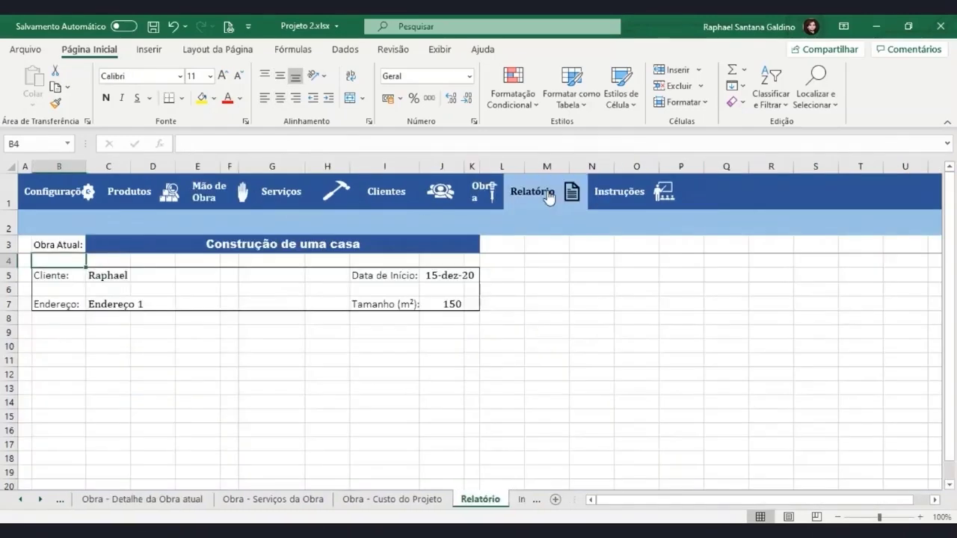
click(551, 196)
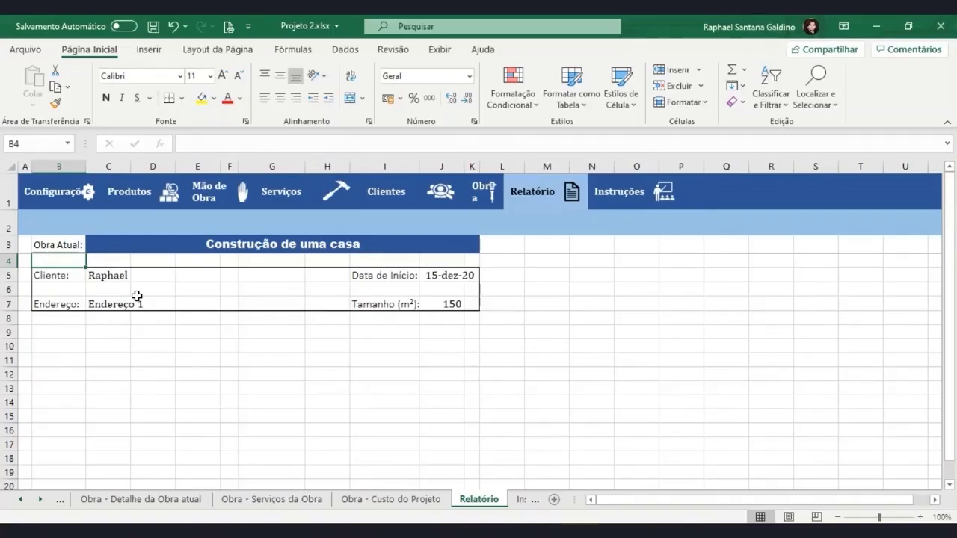
Pick cell D10 below the report details as the spot for a new heading
click(166, 318)
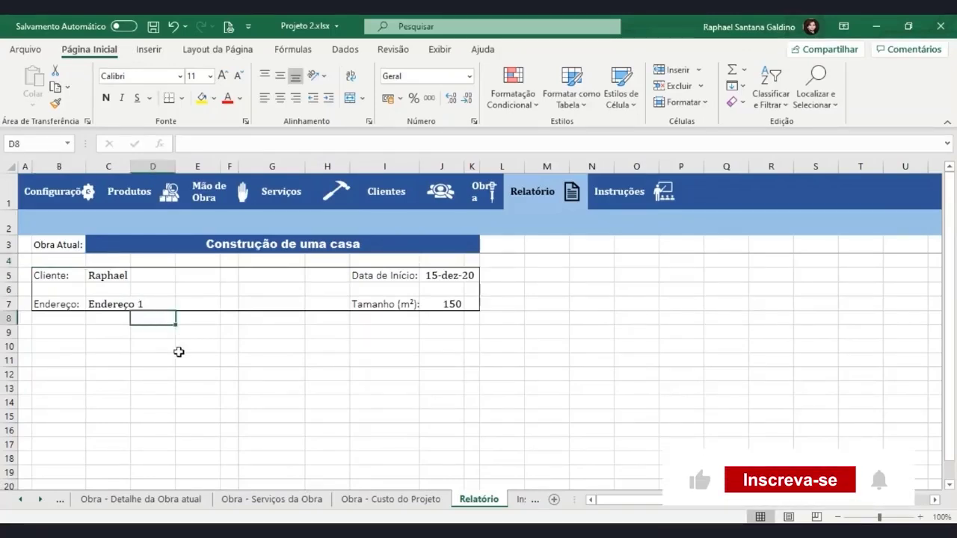
click(161, 344)
click(161, 322)
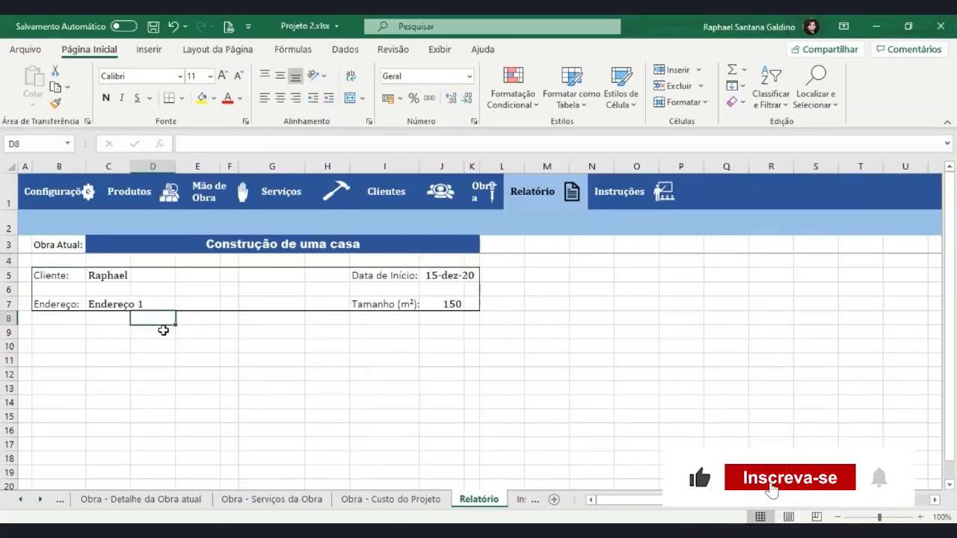
click(162, 332)
mouse_move(157, 348)
mouse_down()
mouse_move(324, 348)
mouse_move(151, 348)
mouse_up()
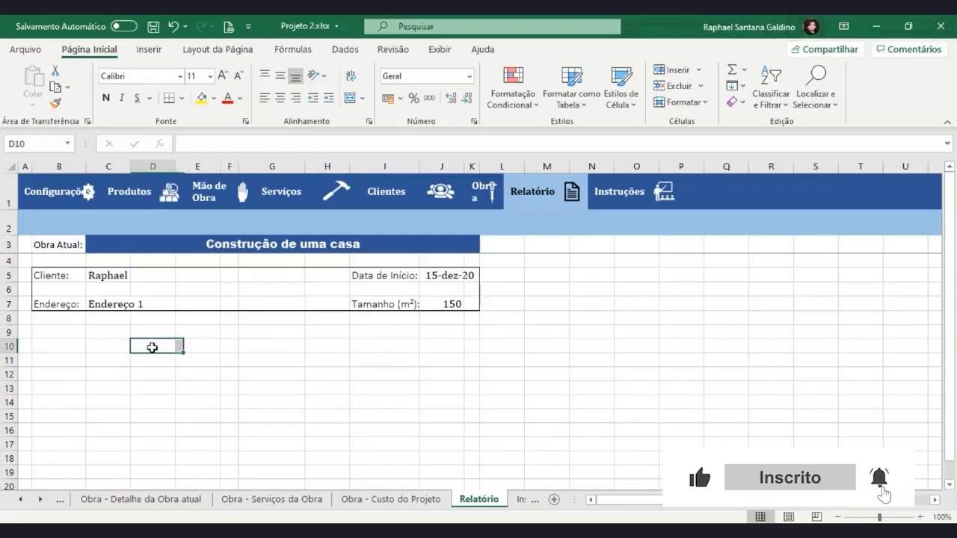
Type the heading 'Custo da Obra - Resumido' in D10, formatted Arial Black size 14
text(Custo d)
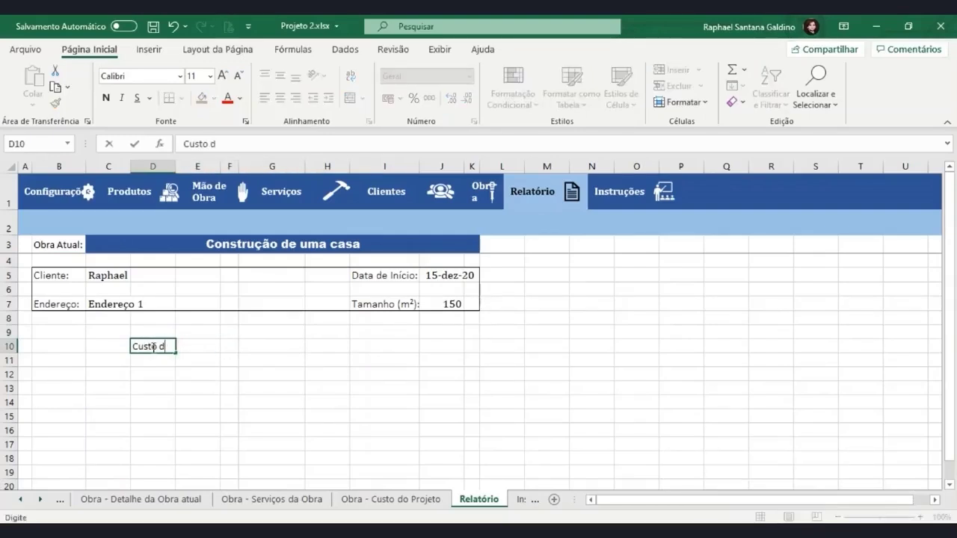
text(a Obra - Resumido)
key(Return)
click(152, 346)
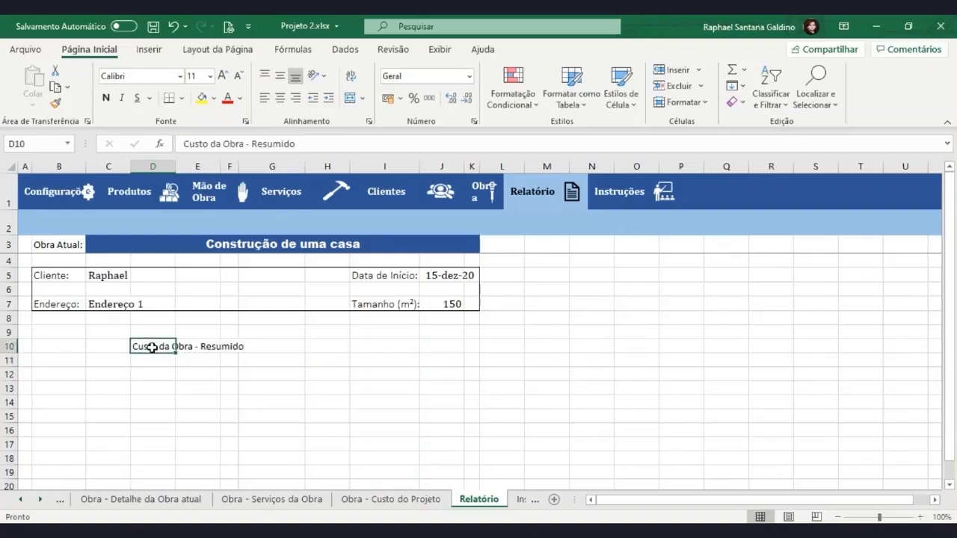
click(180, 75)
click(171, 396)
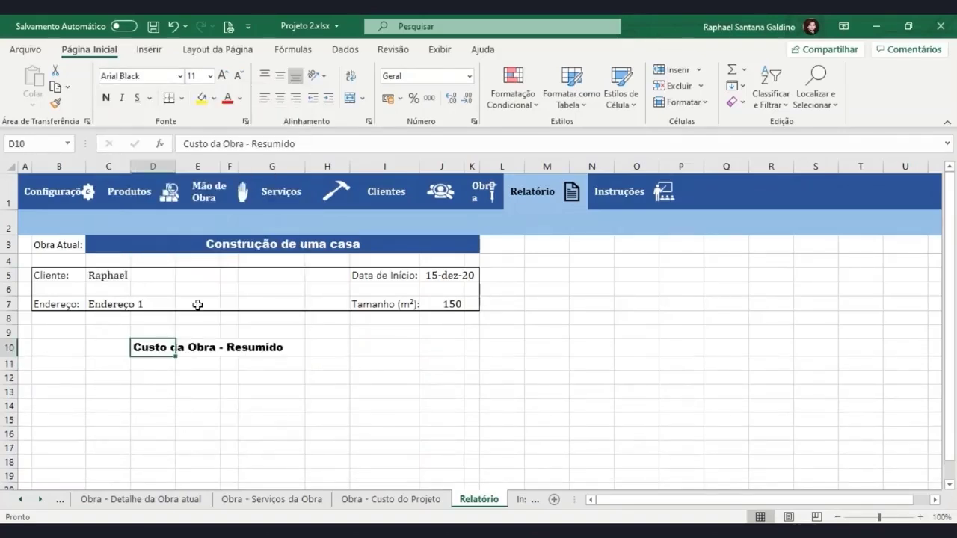
click(223, 76)
click(224, 76)
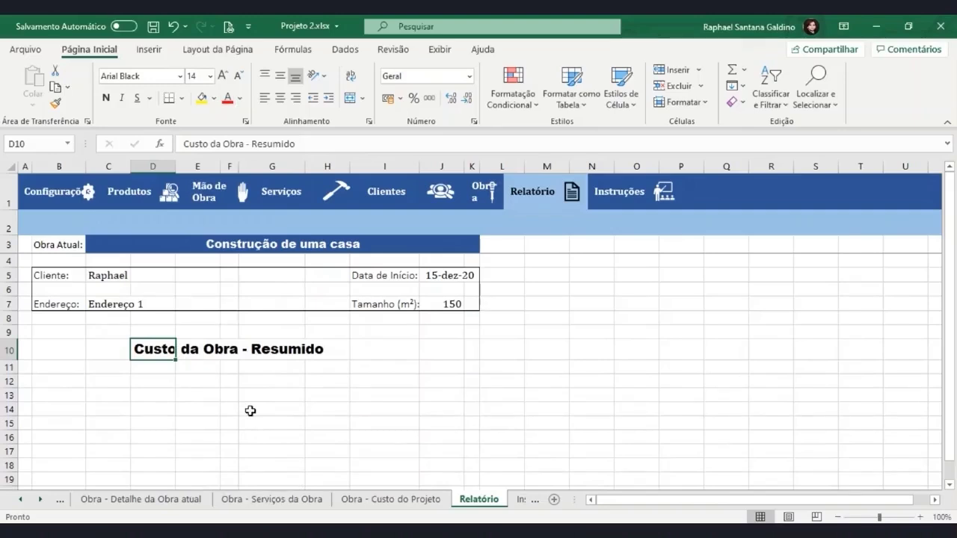
key(ctrl+p)
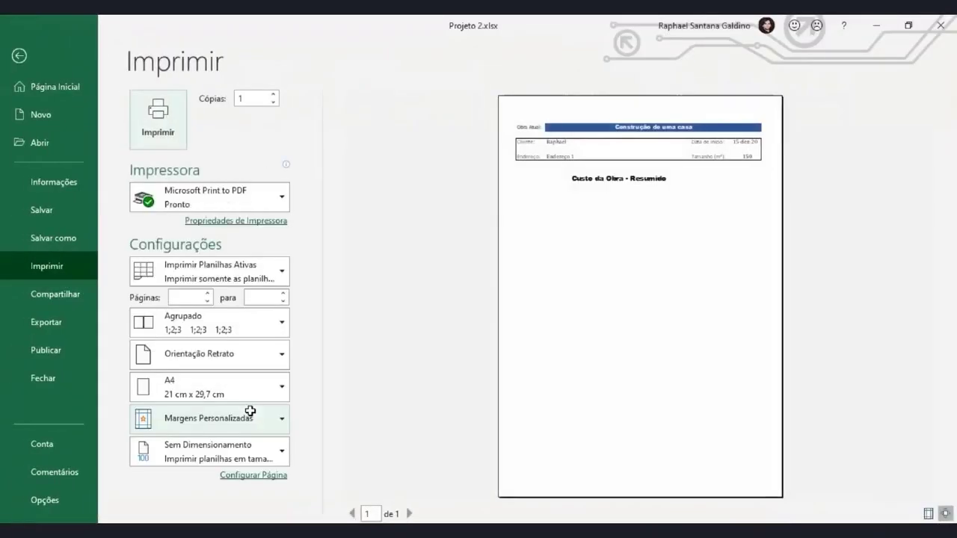
click(83, 59)
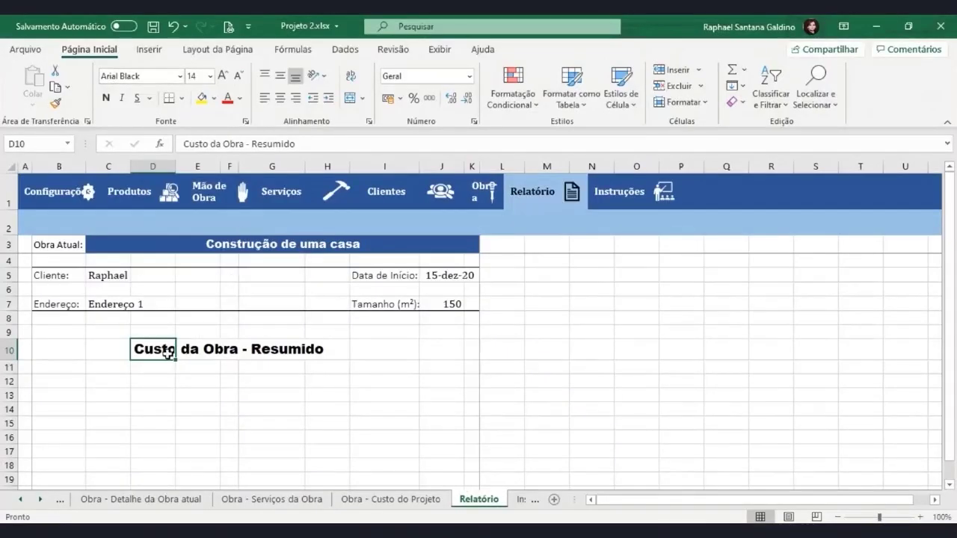
Merge and centre the heading across D10:H10, widen column C and narrow column H
mouse_move(172, 350)
mouse_down()
mouse_move(299, 356)
mouse_move(315, 340)
mouse_up()
click(348, 98)
click(353, 407)
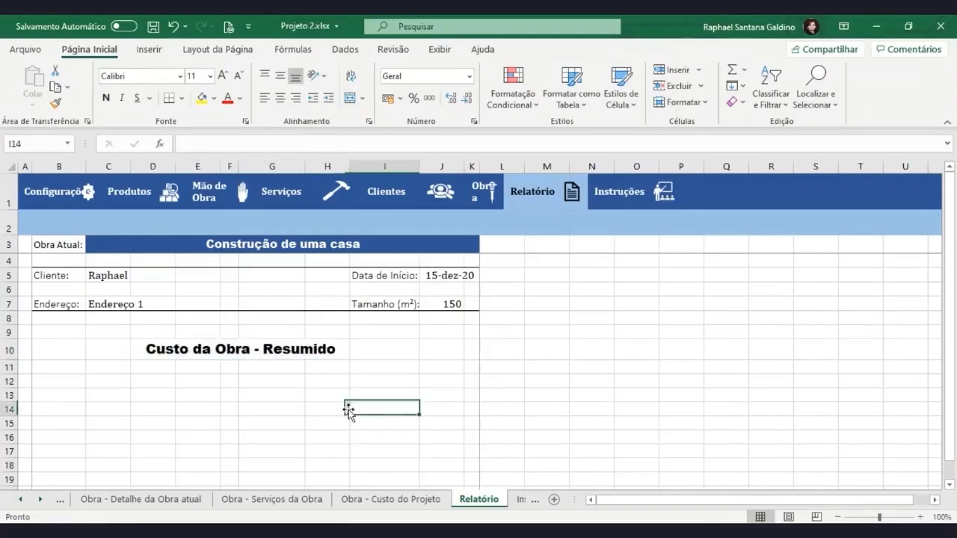
drag(130, 165, 145, 166)
drag(364, 168, 352, 167)
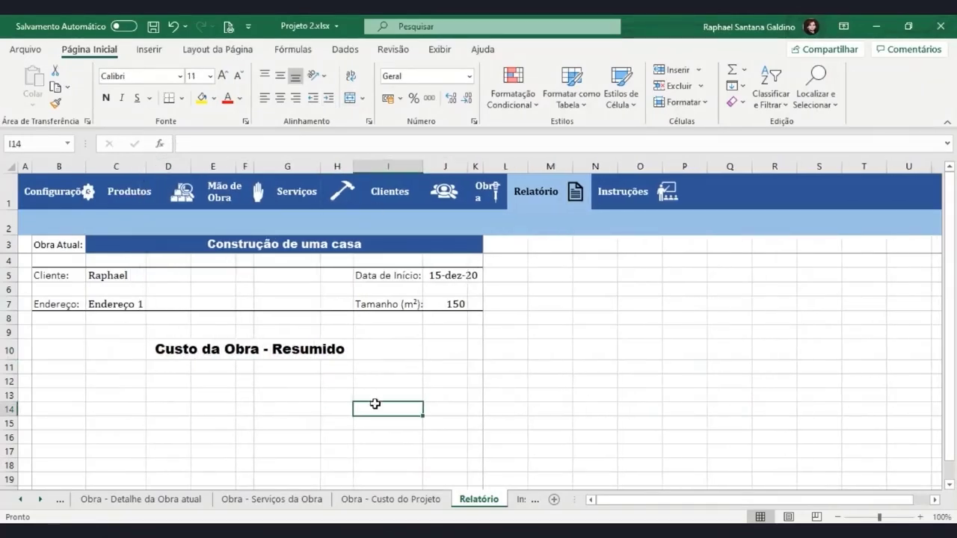
key(ctrl+p)
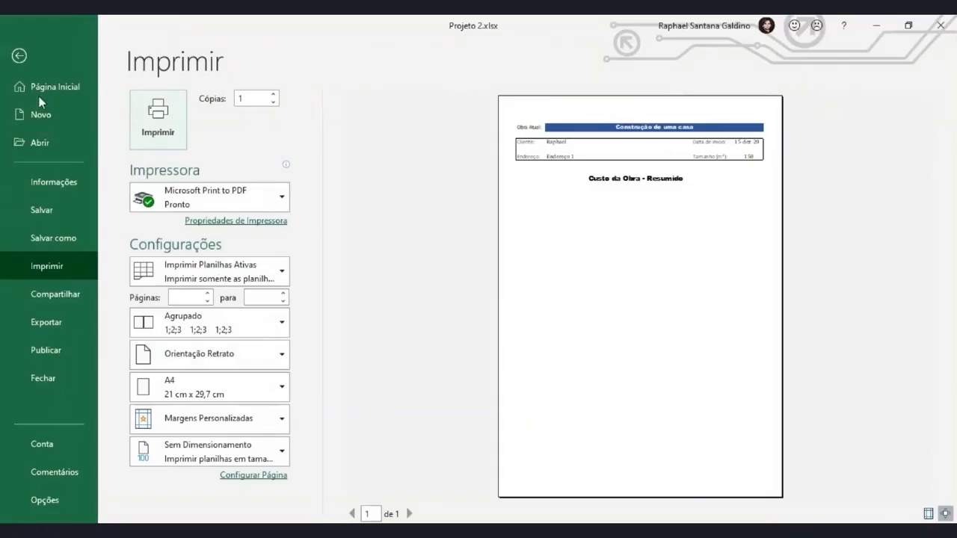
click(23, 59)
Move the merged heading down to row 11 and check the print preview
click(159, 349)
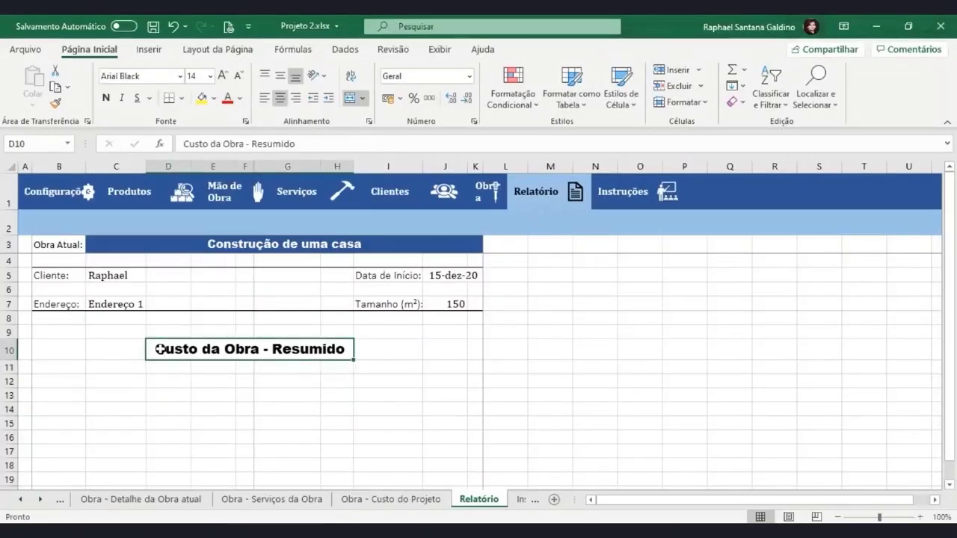
key(ctrl+c)
click(165, 368)
click(165, 358)
key(ctrl+p)
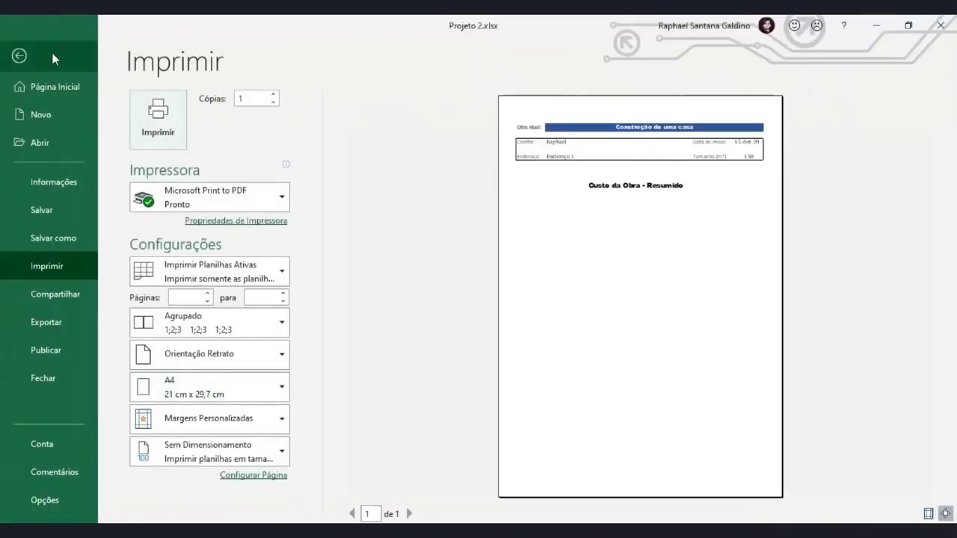
click(19, 55)
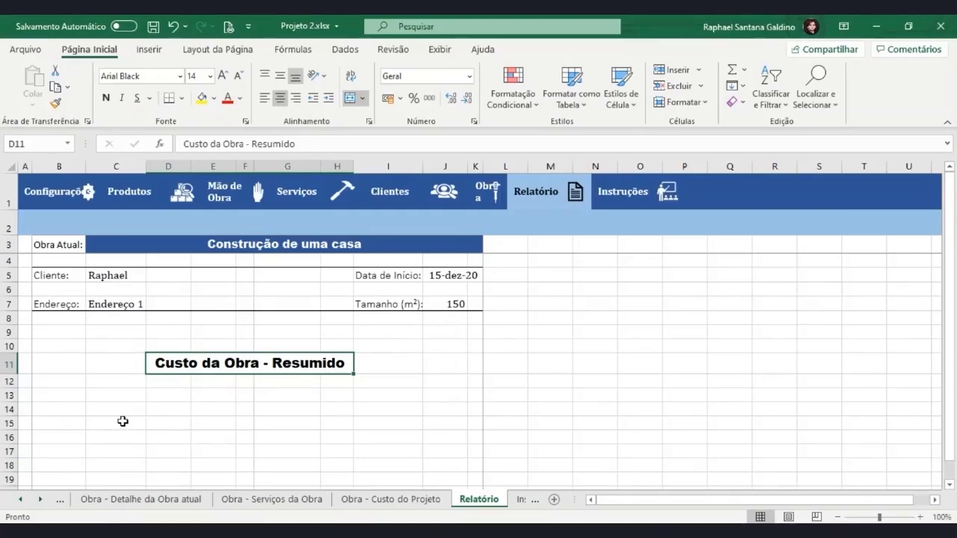
Enter the bold label 'Custo com Produtos' in cell B13
scroll(122, 421, down, 1)
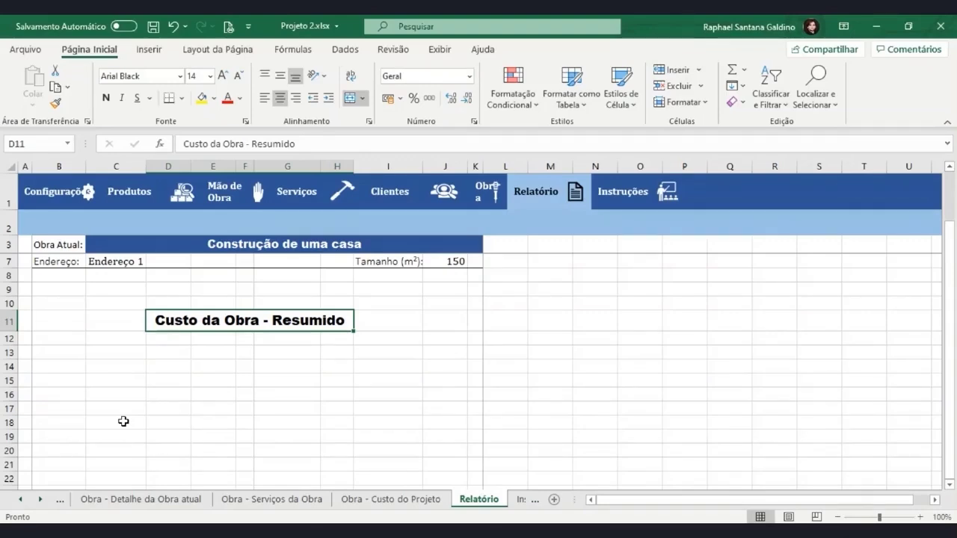
click(73, 355)
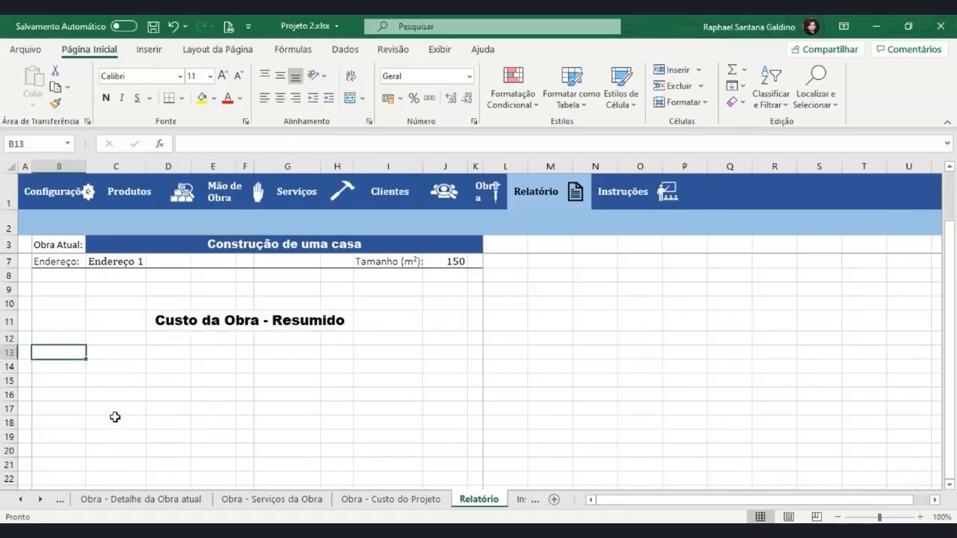
text(Custo com Produtos)
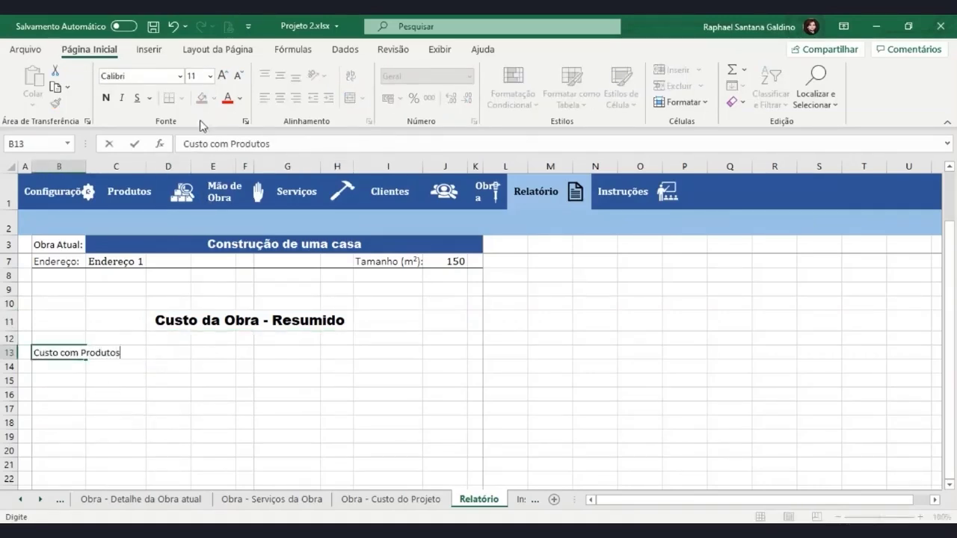
click(105, 98)
Give B13:J13 a solid bottom border and check it in print preview
drag(64, 358, 478, 352)
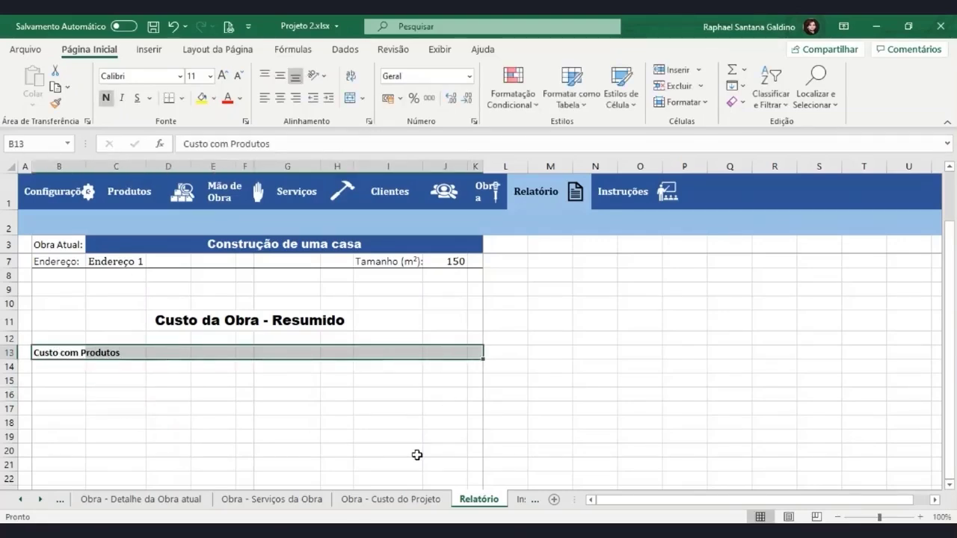
click(181, 98)
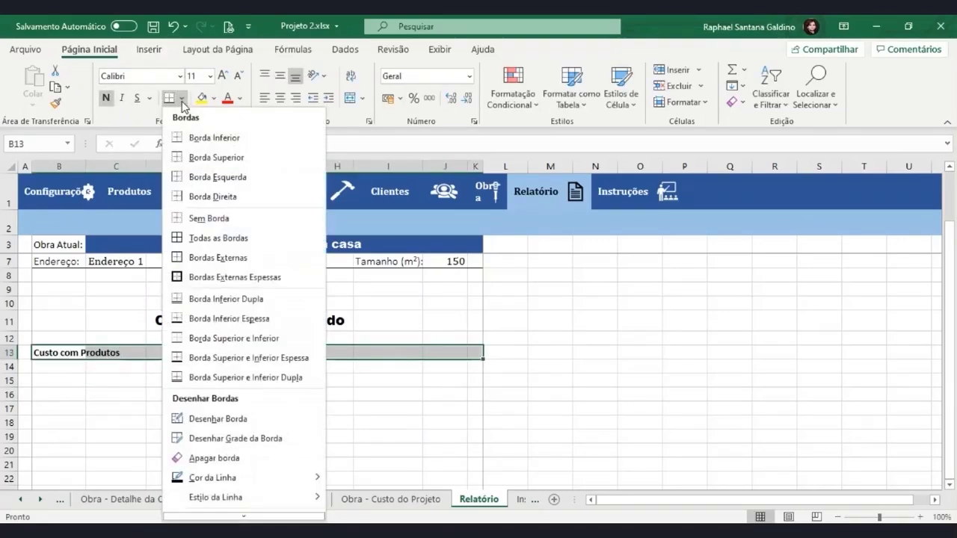
click(224, 511)
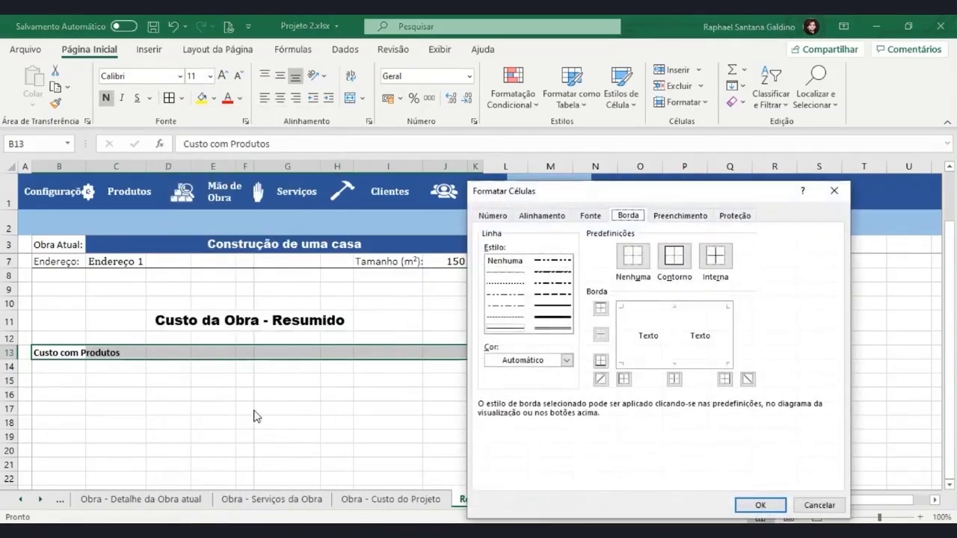
click(557, 306)
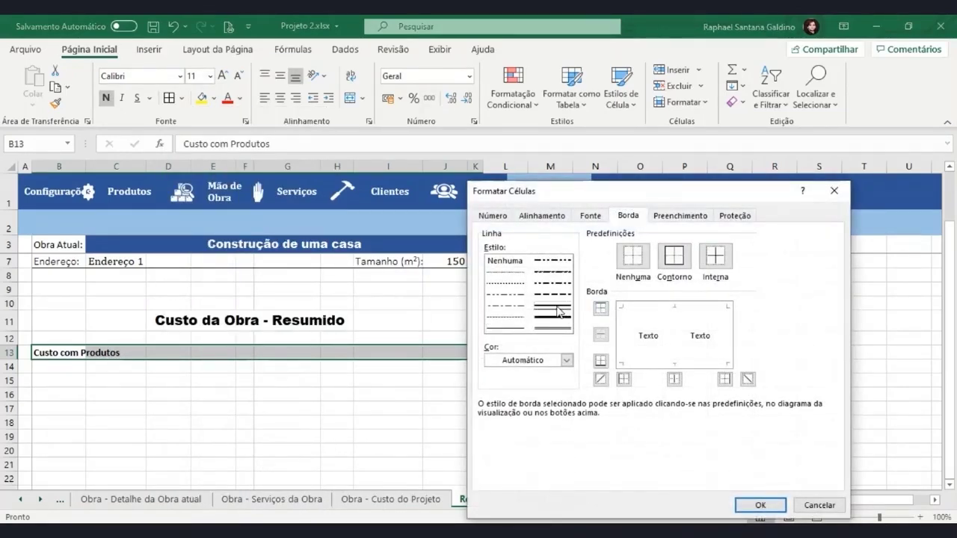
click(600, 360)
click(745, 510)
click(219, 424)
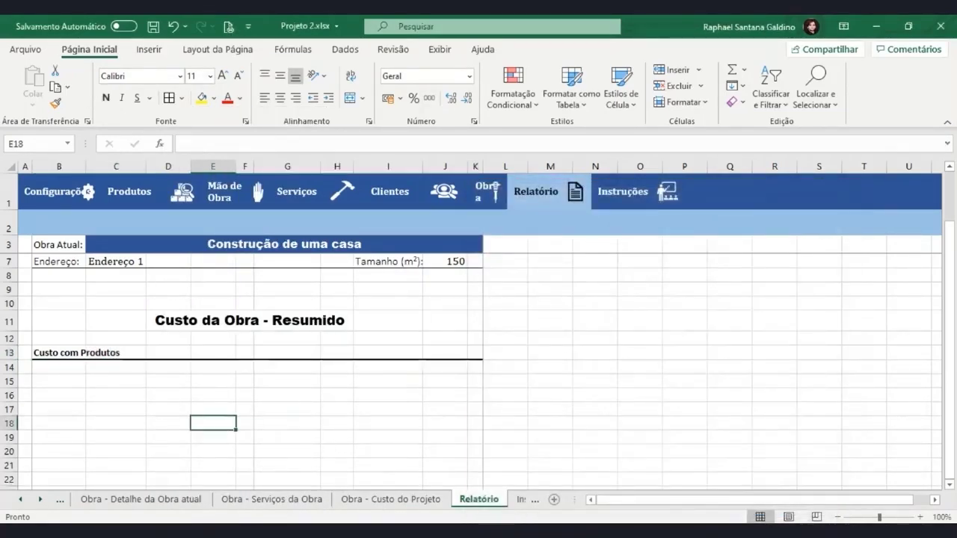
key(ctrl+p)
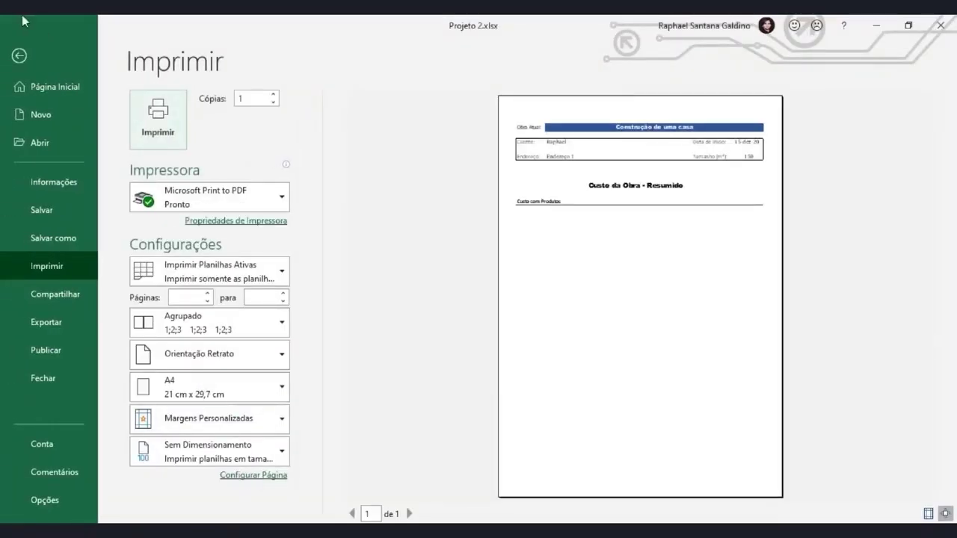
Move the 'Custo com Produtos' label from B13 down to B16
click(18, 55)
click(76, 348)
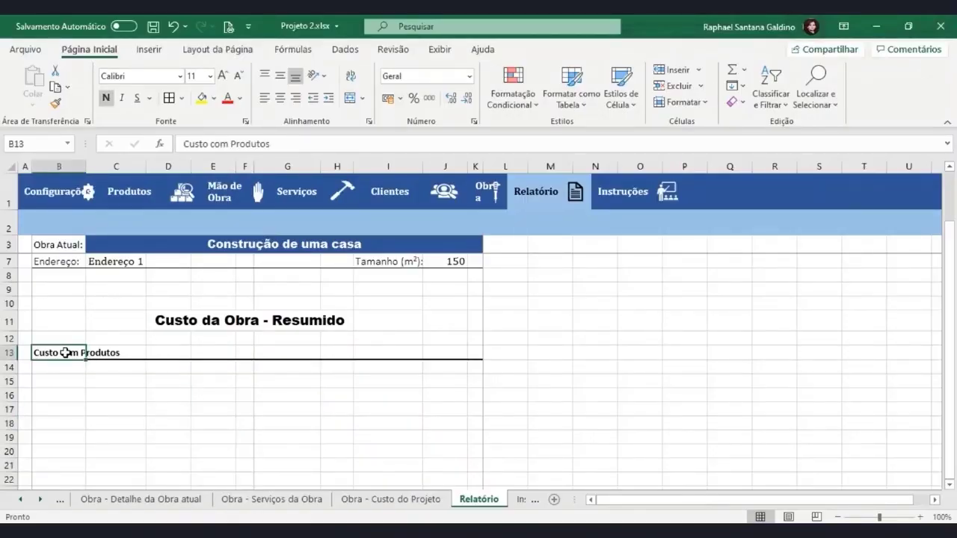
key(ctrl+c)
drag(63, 360, 71, 398)
click(218, 433)
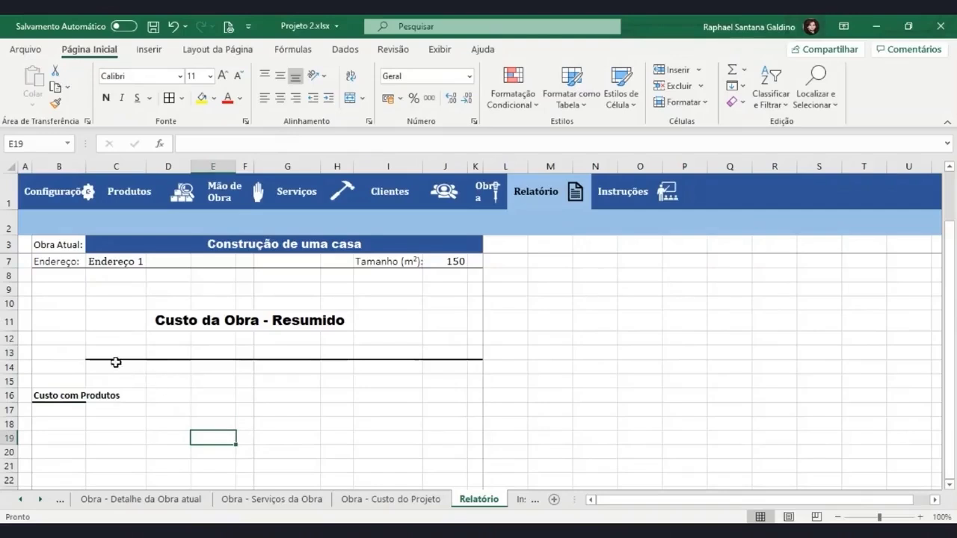
Cut the underlined cells C13:K13 into row 16 and verify it in print preview
drag(115, 353, 475, 348)
key(ctrl+x)
click(113, 396)
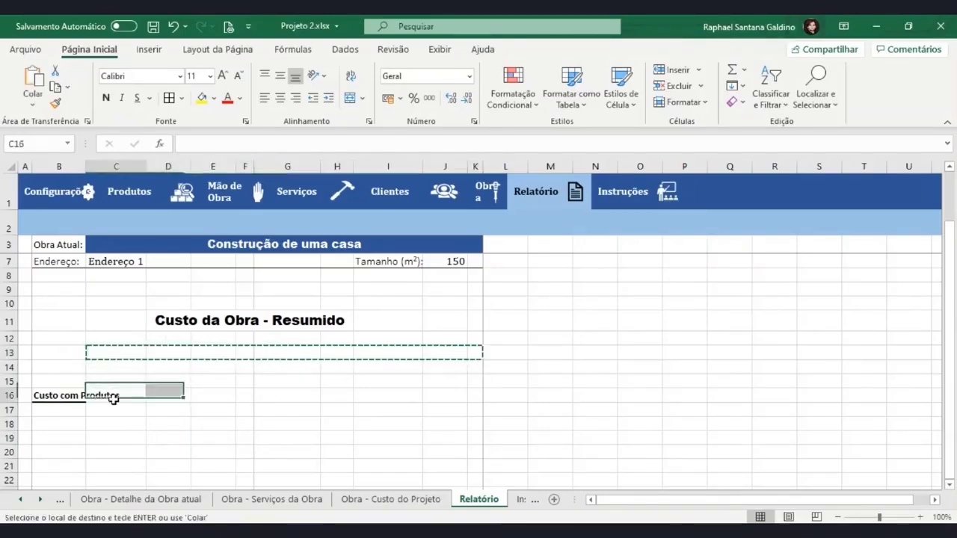
key(ctrl+v)
click(233, 438)
key(ctrl+p)
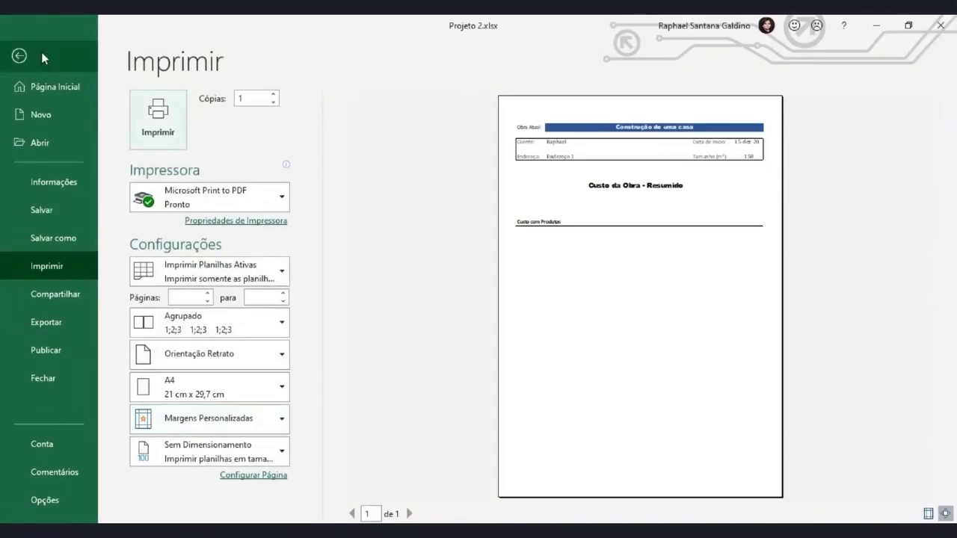
click(19, 55)
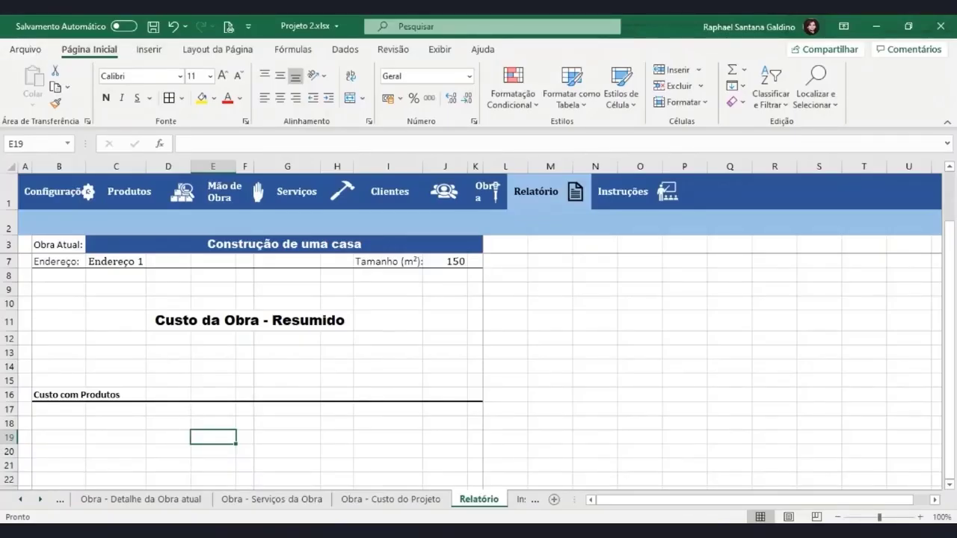
Type the subheading 'Serviços' into cell C18
click(101, 425)
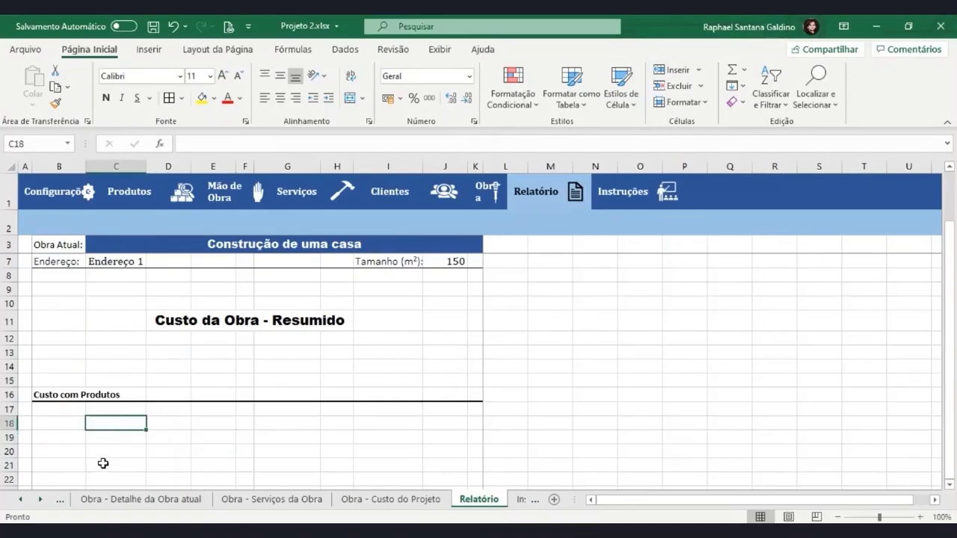
text(Ser)
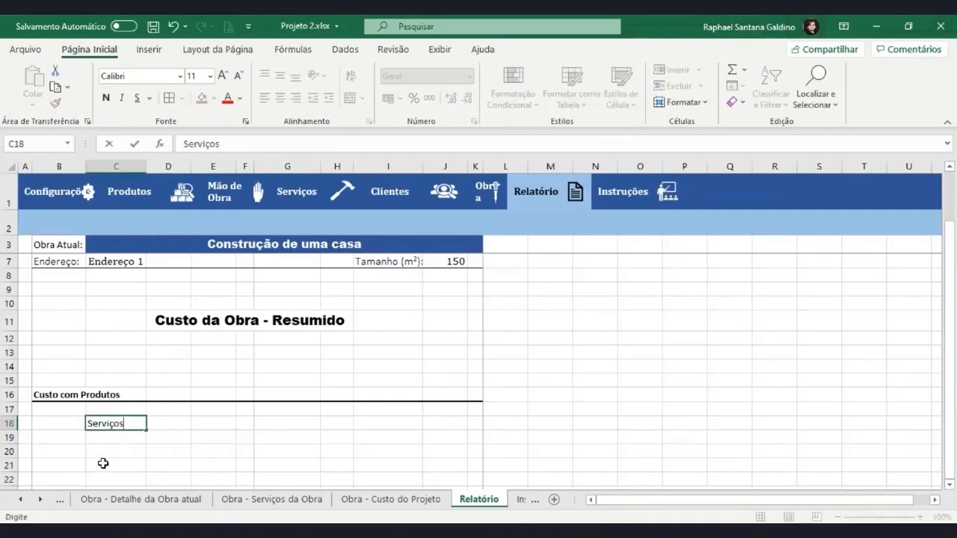
text(viços)
key(Return)
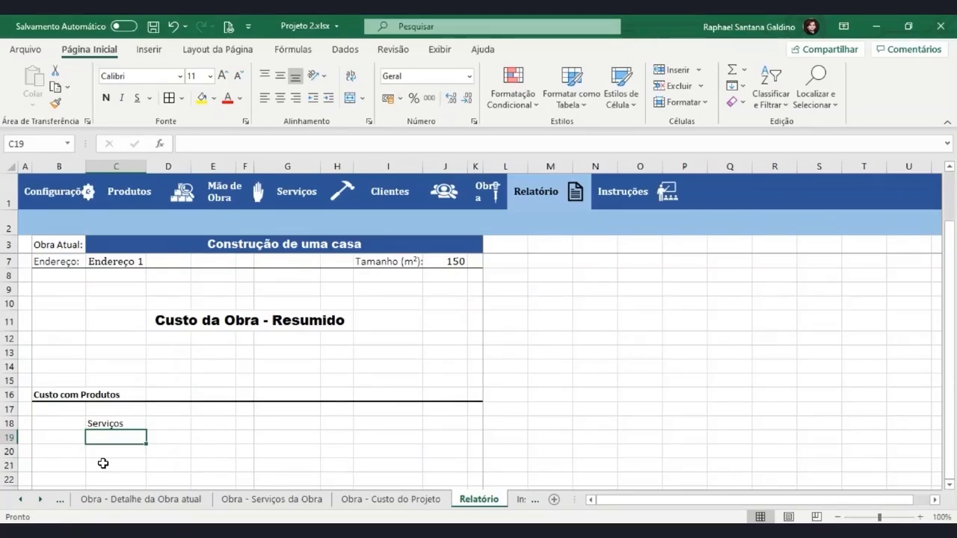
scroll(129, 424, down, 1)
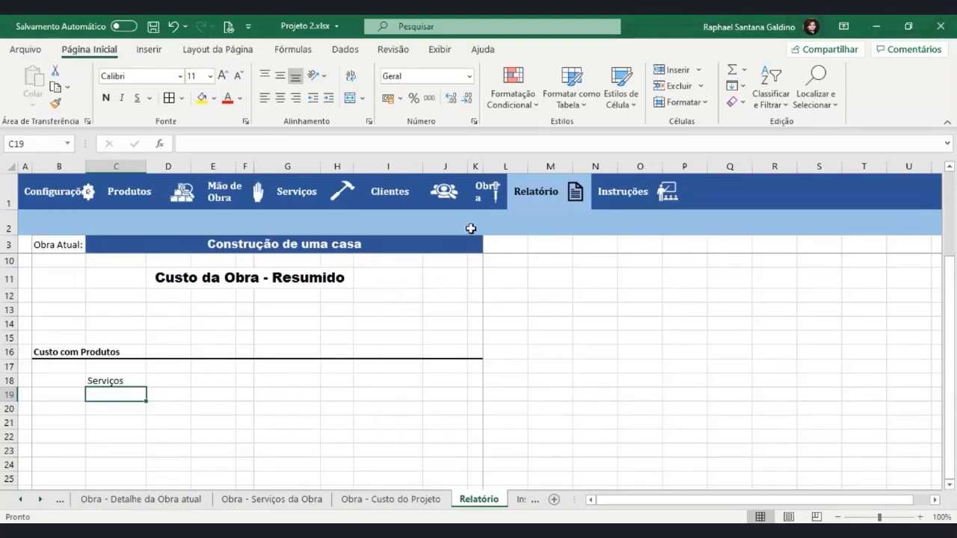
Check the service names on Serviços da Obra, then leave an '=tabe' formula in Relatório C19
click(488, 196)
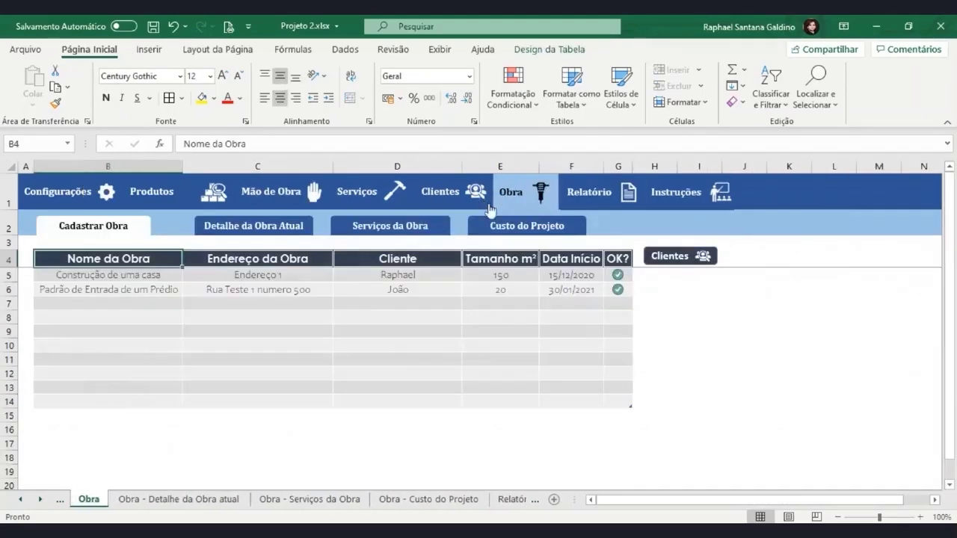
click(370, 231)
click(141, 361)
click(151, 303)
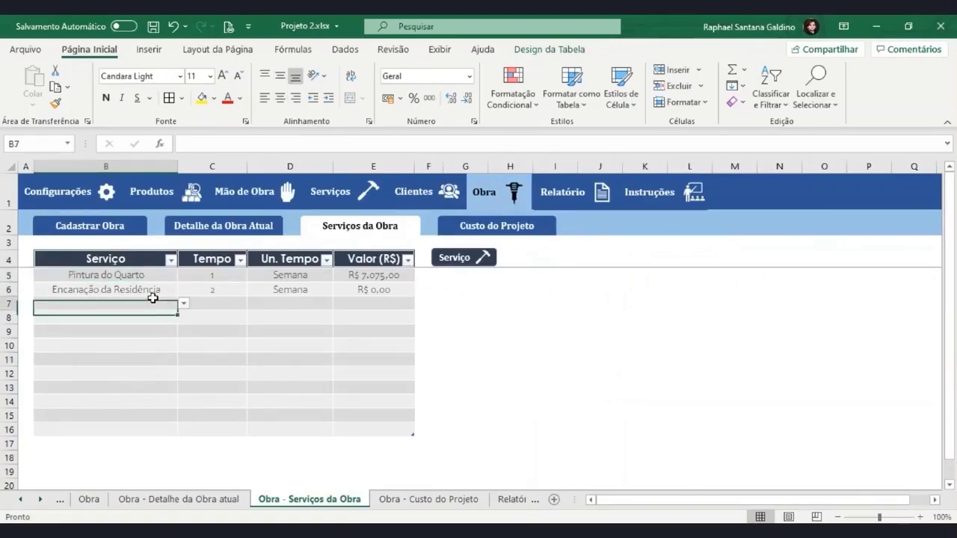
drag(141, 276, 143, 429)
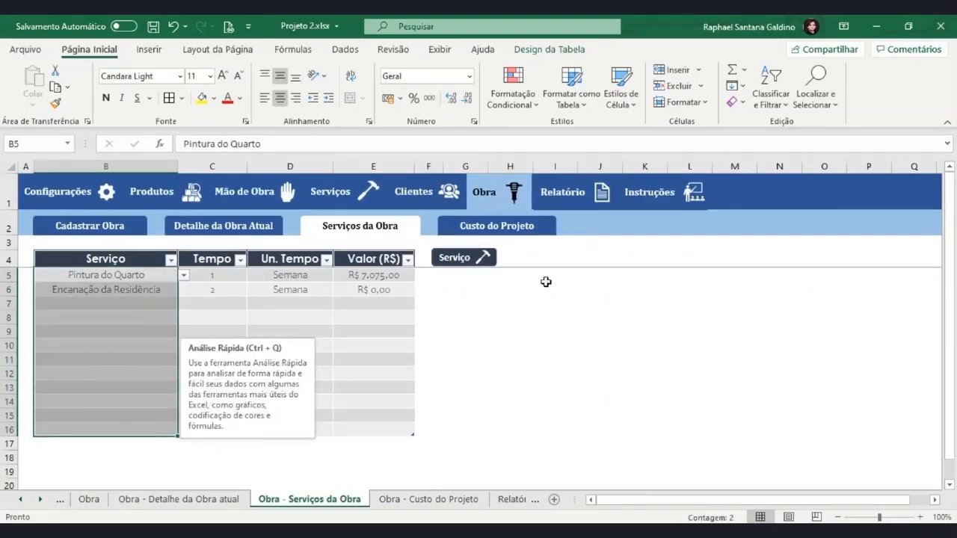
click(571, 193)
scroll(105, 431, down, 1)
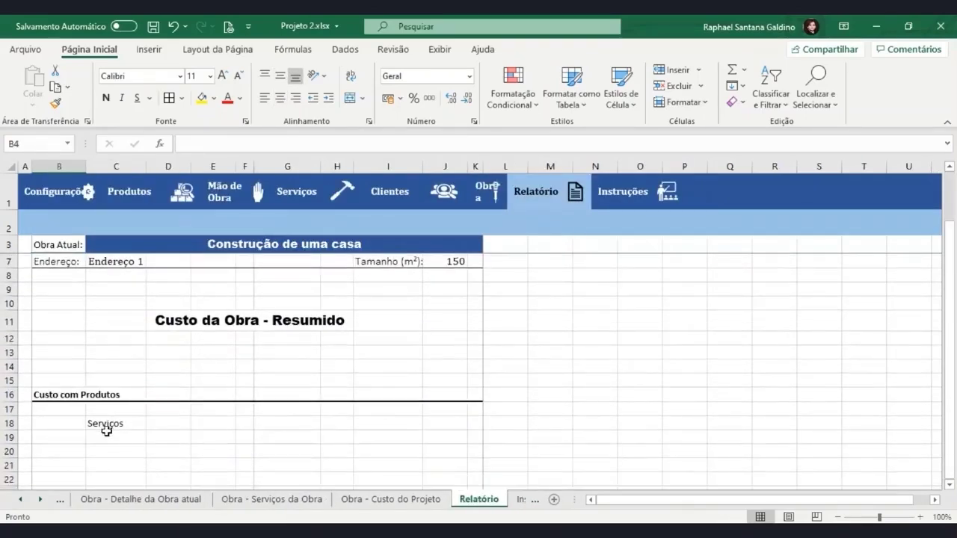
click(106, 437)
text(=tabe)
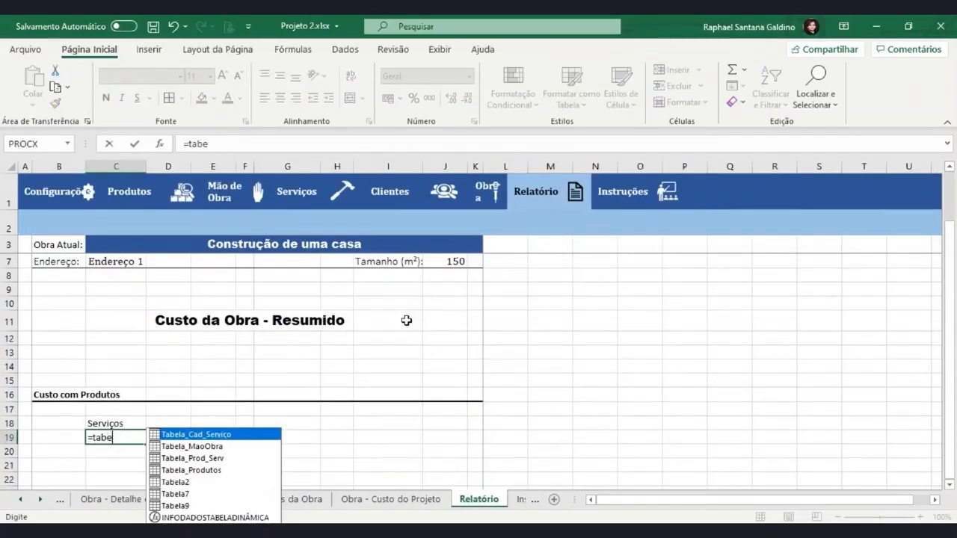
key(Escape)
Rename the services table from Tabela9 to Tab_Serv_Obra, then return to Relatório
click(489, 193)
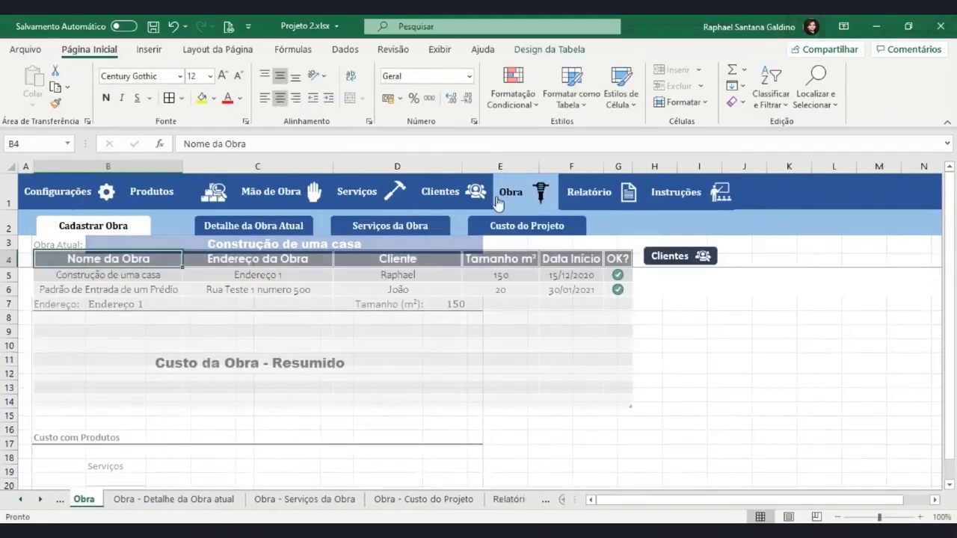
click(350, 230)
click(212, 316)
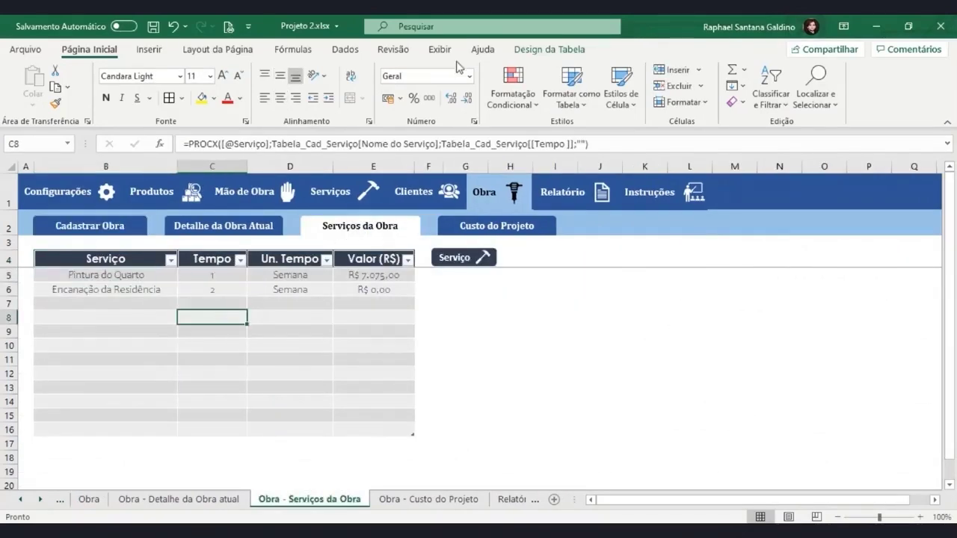
click(538, 51)
click(53, 87)
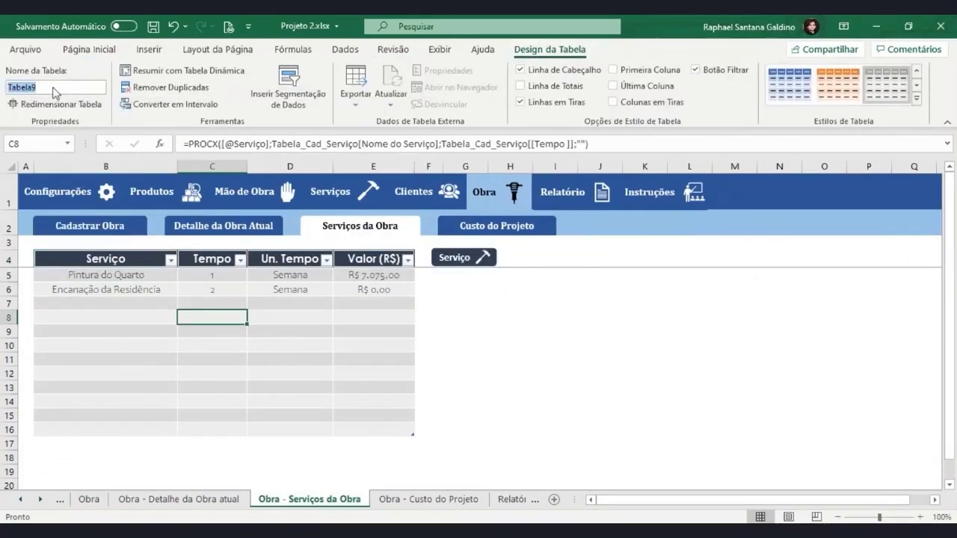
text(Ta)
click(51, 85)
click(49, 89)
click(42, 89)
click(44, 88)
key(BackSpace)
click(585, 200)
Enter =Tab_Serv_Obra[Serviço] in C19 so the service names spill down column C
click(127, 477)
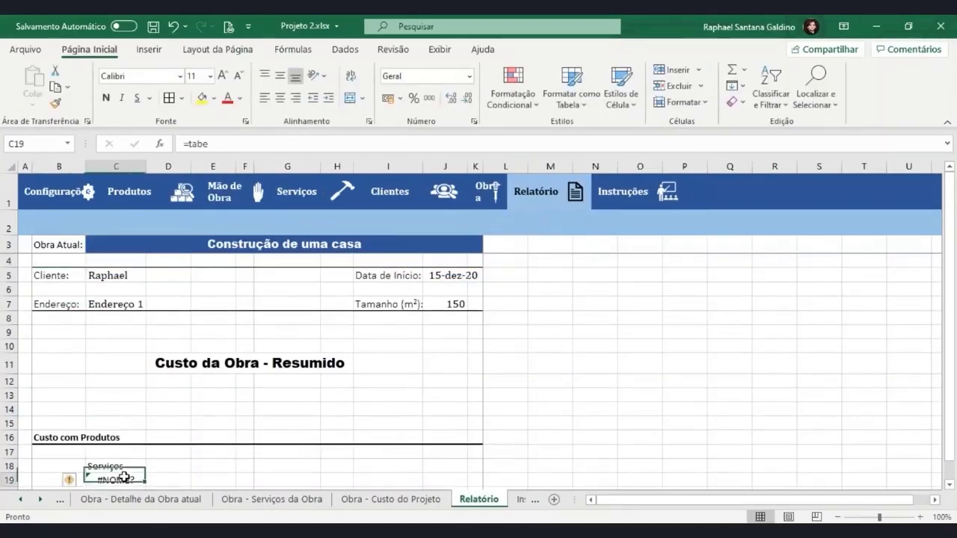
text(=tab)
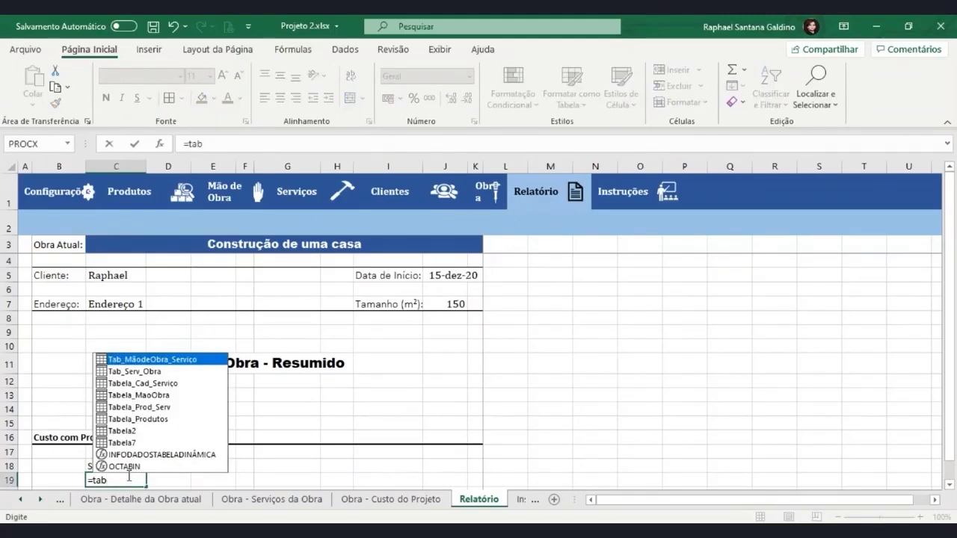
key(Down)
key(Tab)
text([)
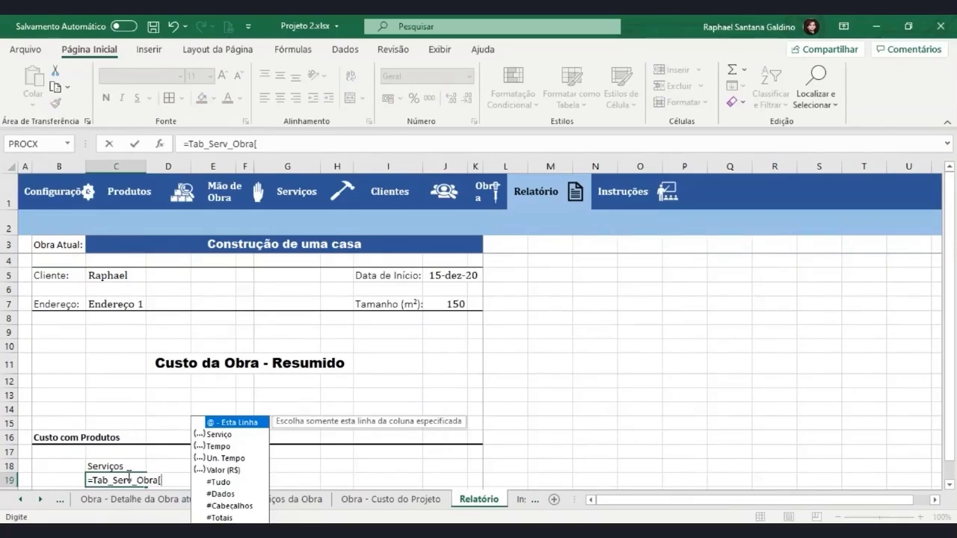
double_click(224, 435)
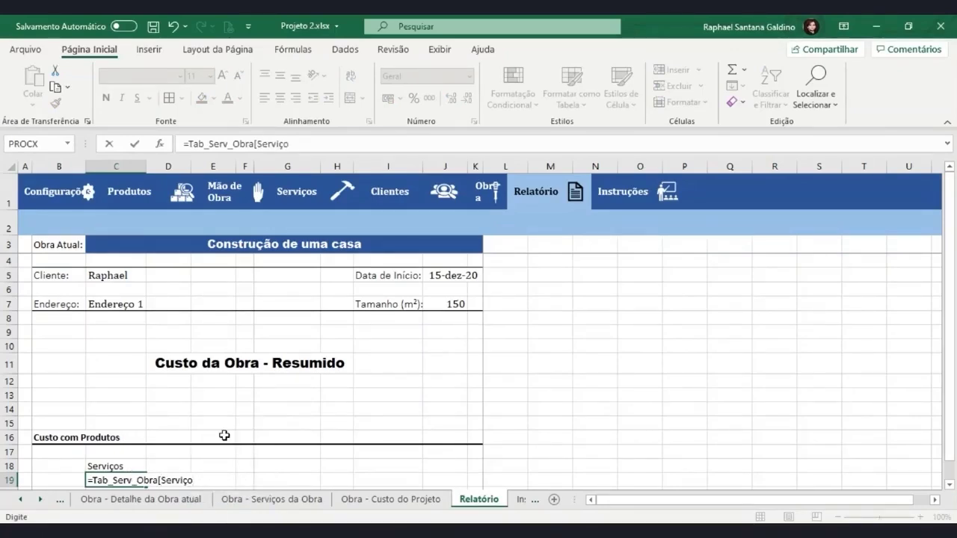
scroll(224, 435, down, 3)
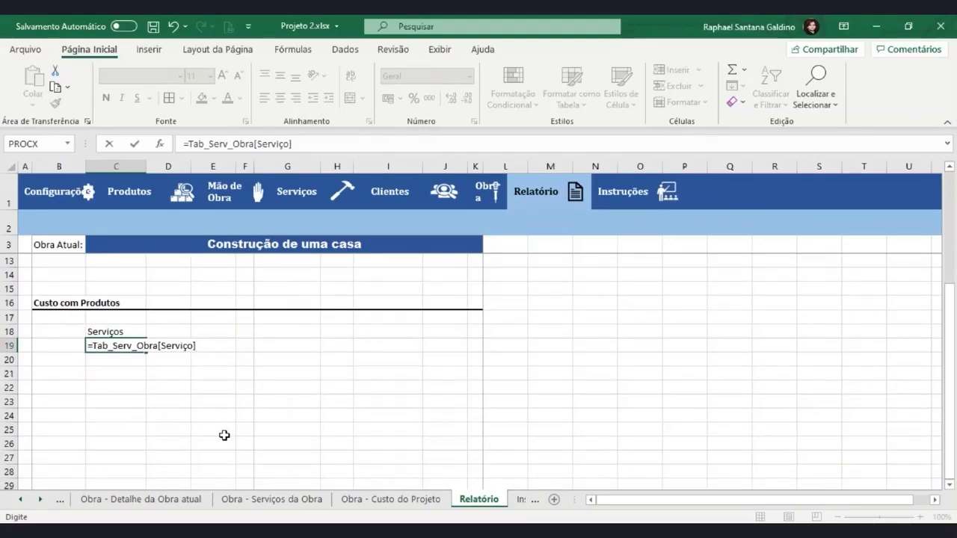
key(Return)
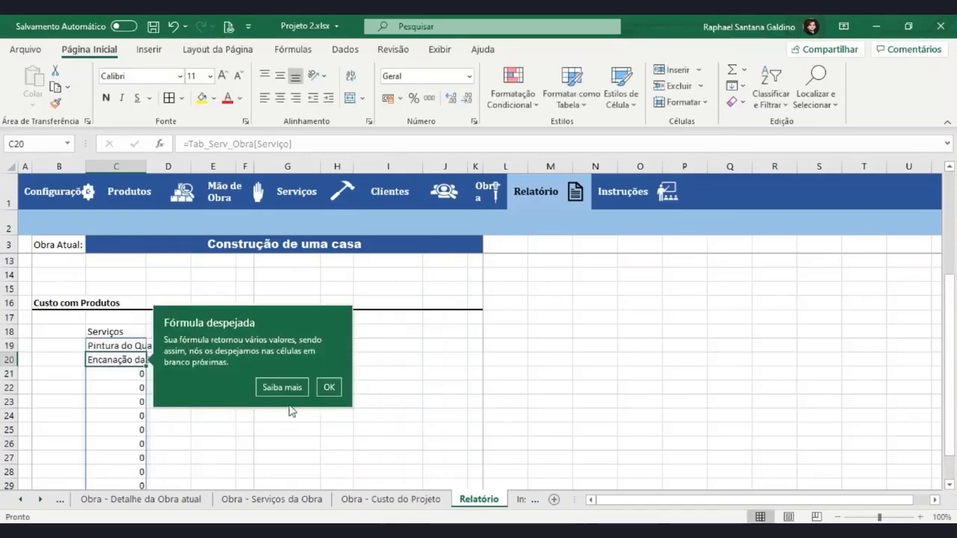
click(329, 387)
drag(128, 376, 120, 469)
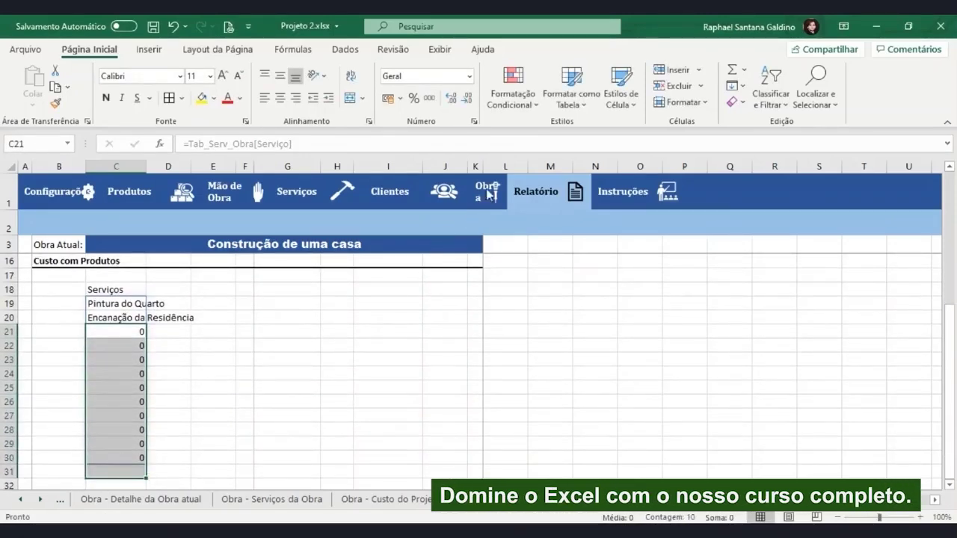
click(489, 195)
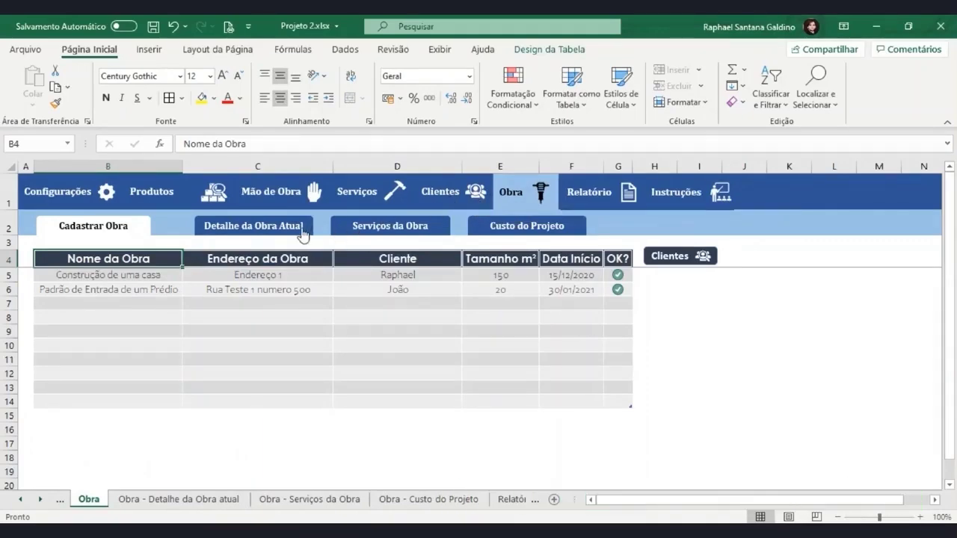
Resize the services table to the range B4:E6
click(391, 226)
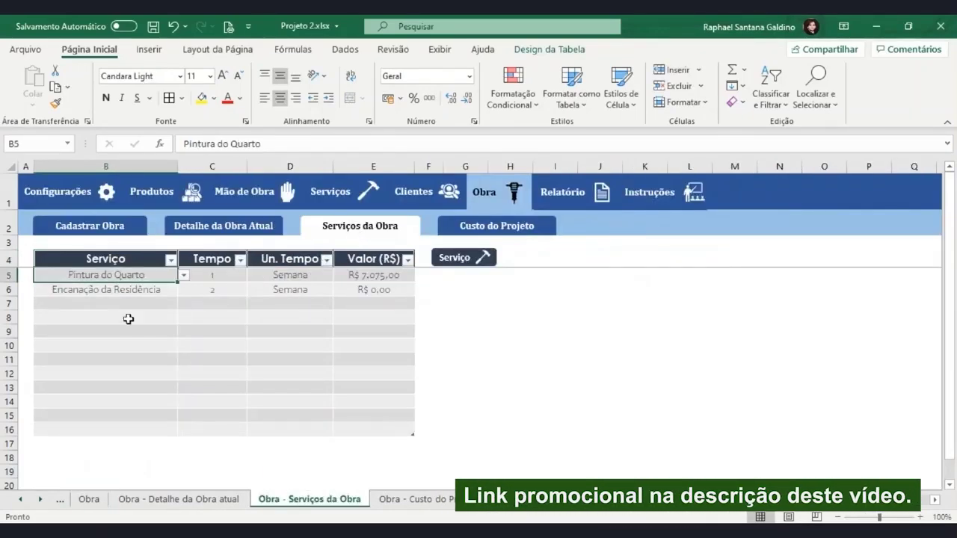
click(548, 49)
click(75, 104)
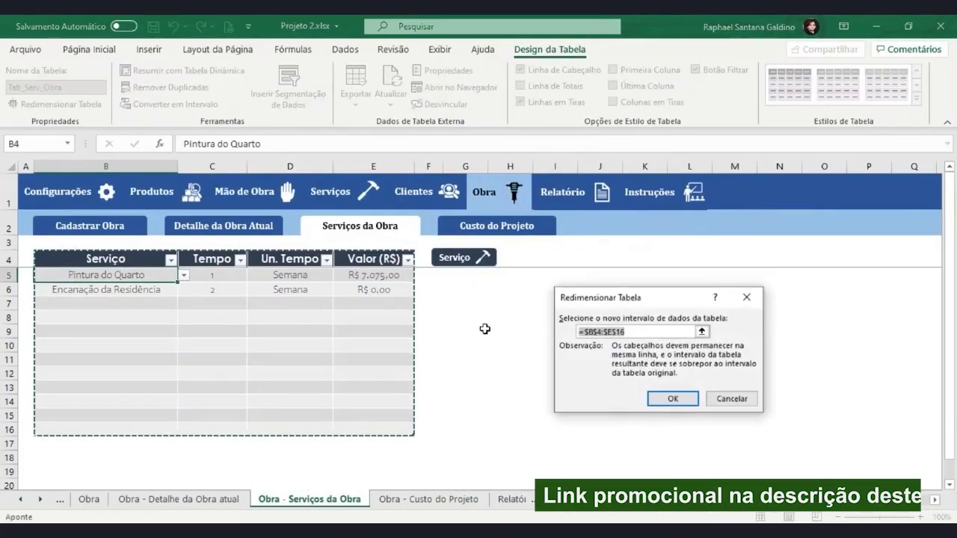
click(629, 330)
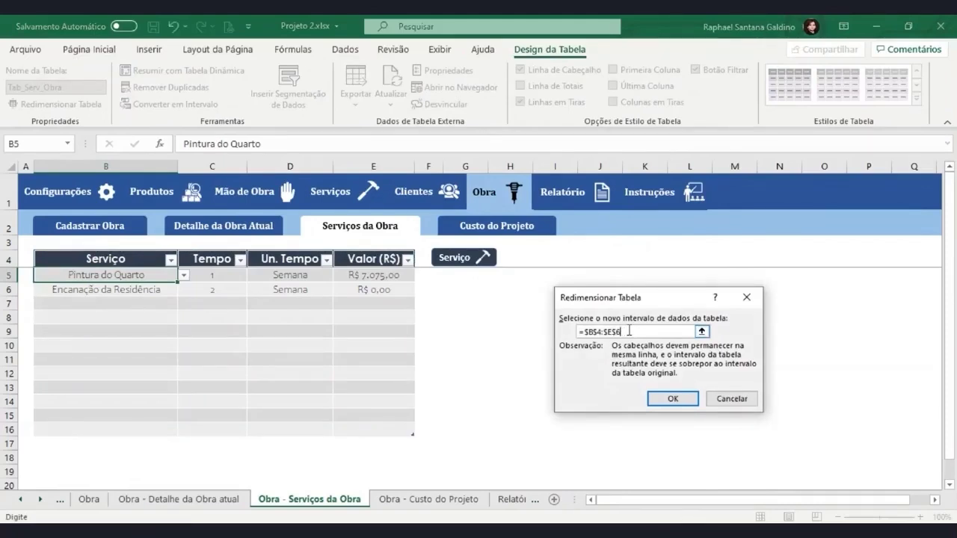
key(Return)
Clear the leftover #VALOR! values from B7:E16 below the table
click(135, 302)
click(213, 305)
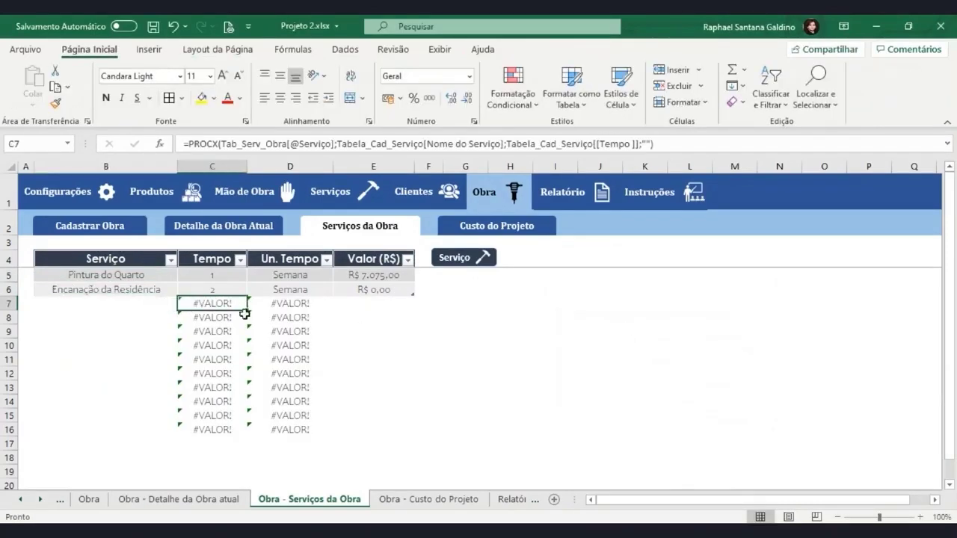
drag(245, 315, 309, 423)
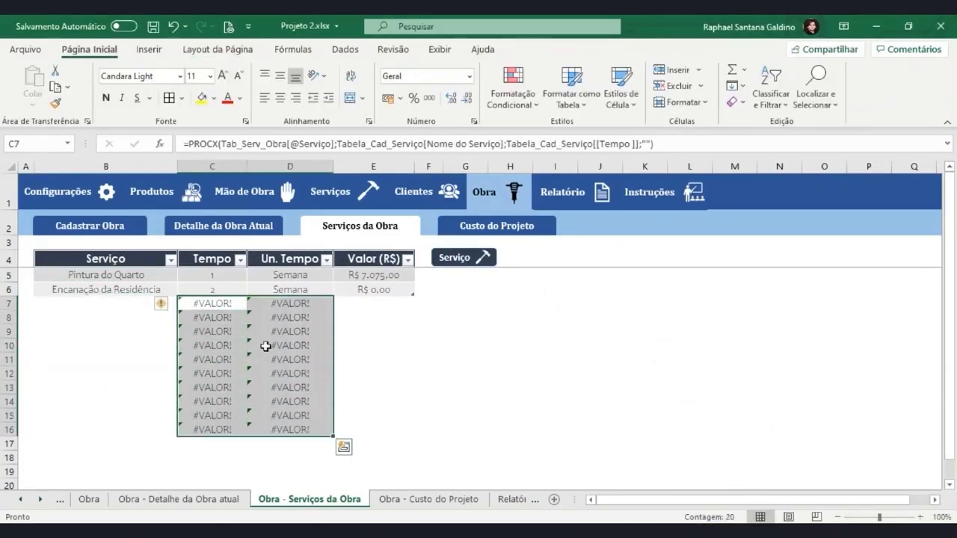
drag(105, 302, 366, 429)
key(Delete)
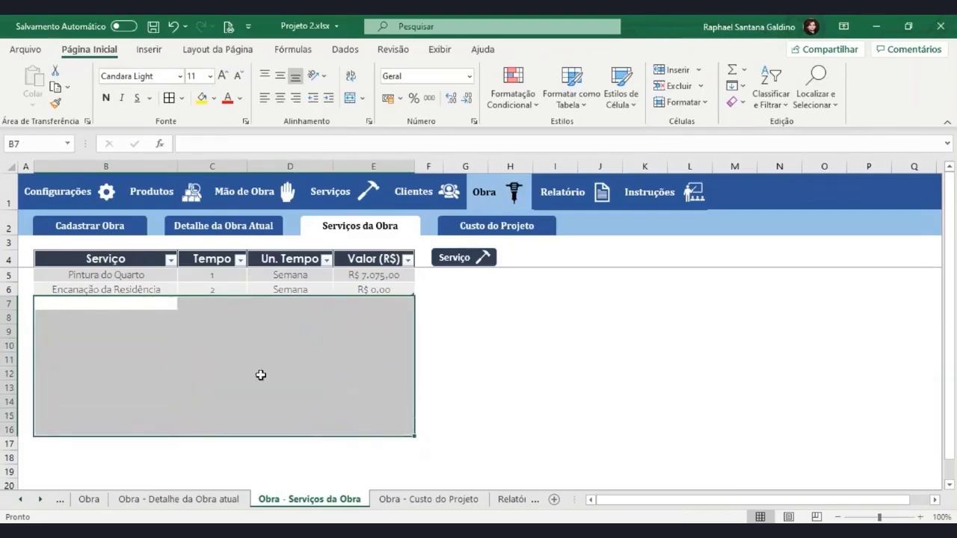
click(153, 289)
click(183, 290)
click(181, 291)
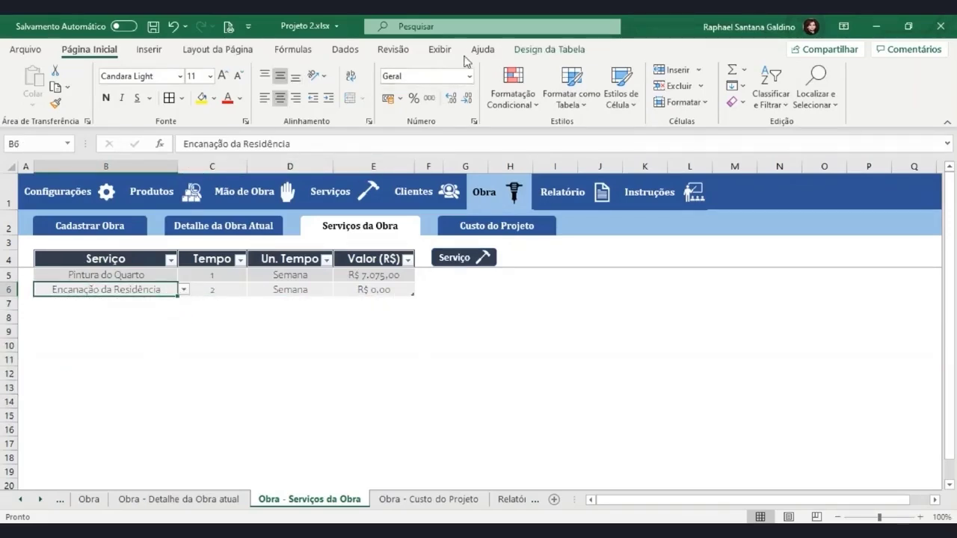
Inspect B6's data validation to see the services list source
click(345, 49)
click(729, 102)
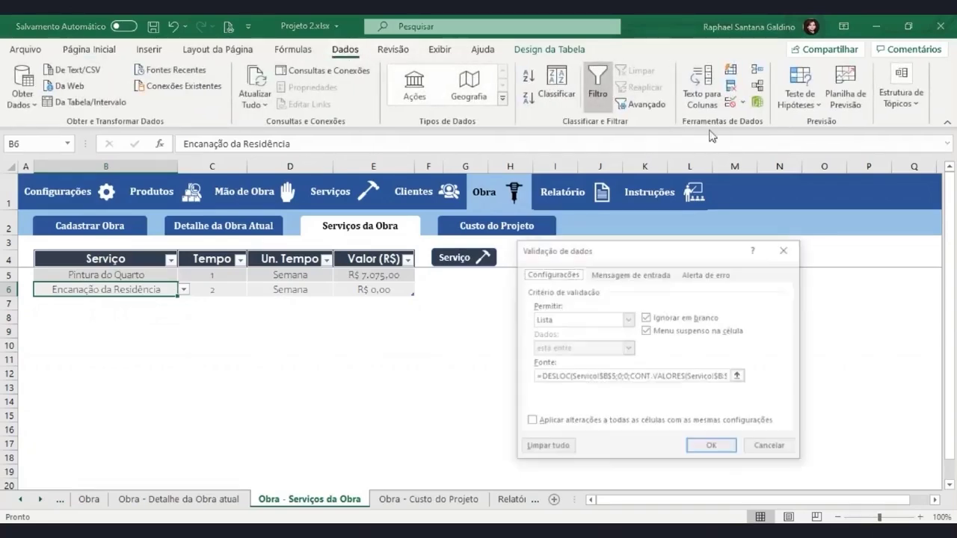
click(541, 376)
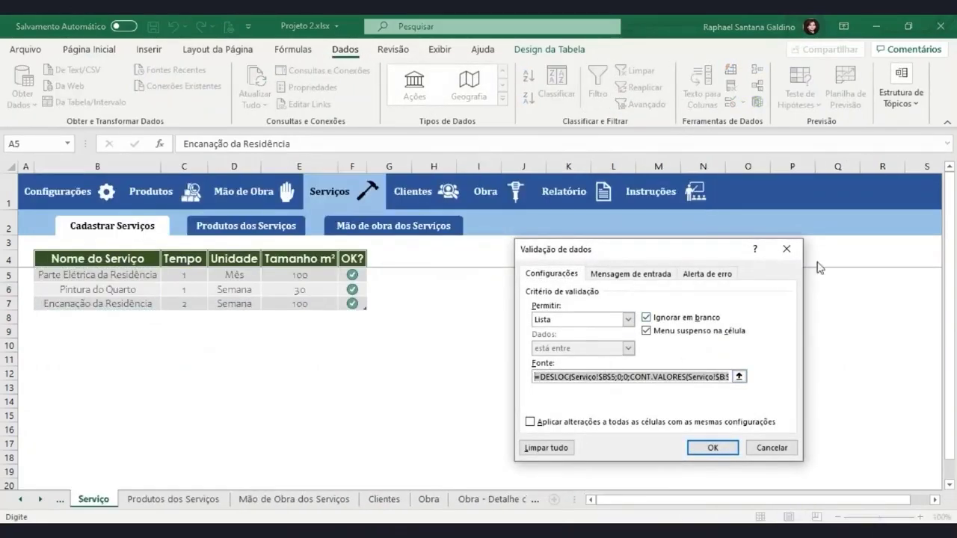
click(786, 253)
Apply a List validation using the pasted services source to column B from B7 down
click(137, 305)
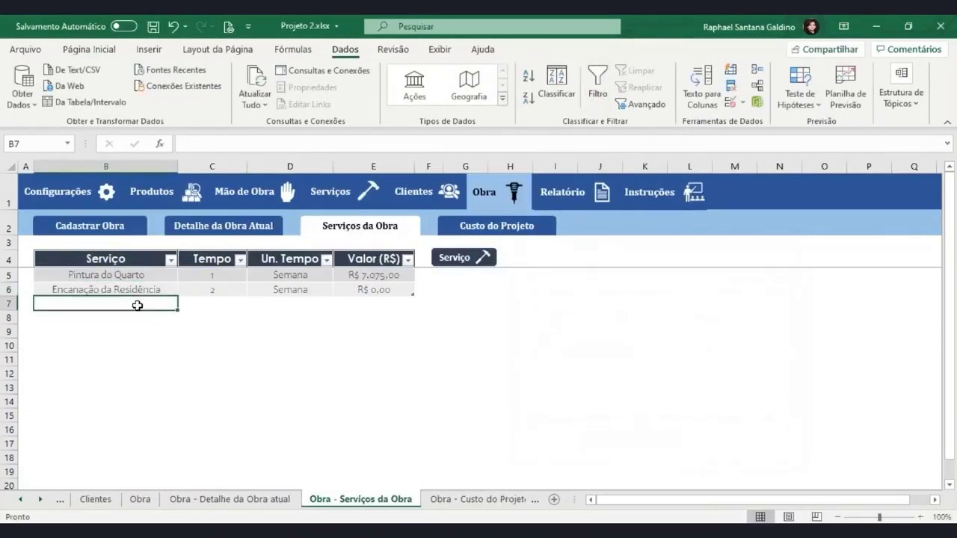
key(ctrl+shift+Down)
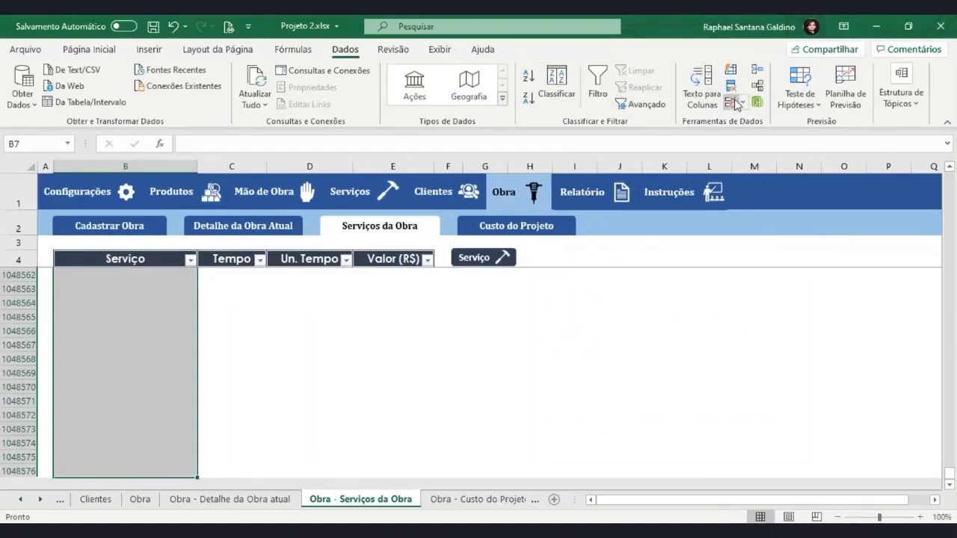
click(730, 101)
click(628, 319)
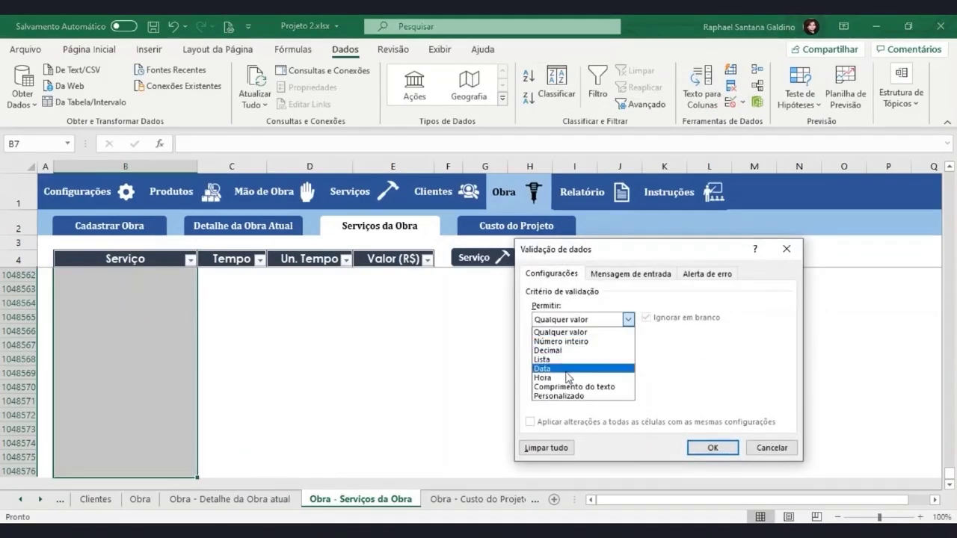
click(542, 359)
click(561, 376)
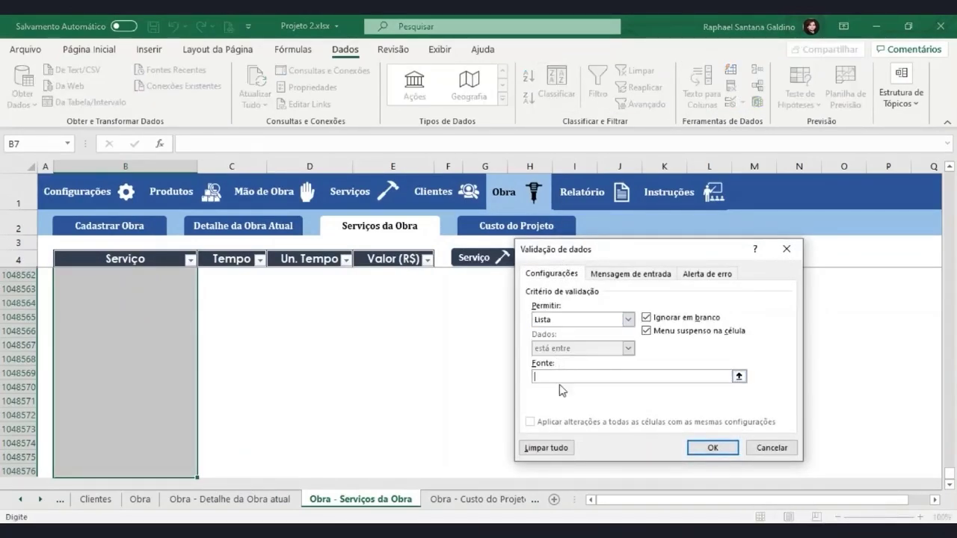
text($5;0;0;CONT.VALORES(Serviço!$B:$B)-1;1))
key(Return)
Choose Pintura do Quarto from the service list in B7
click(166, 359)
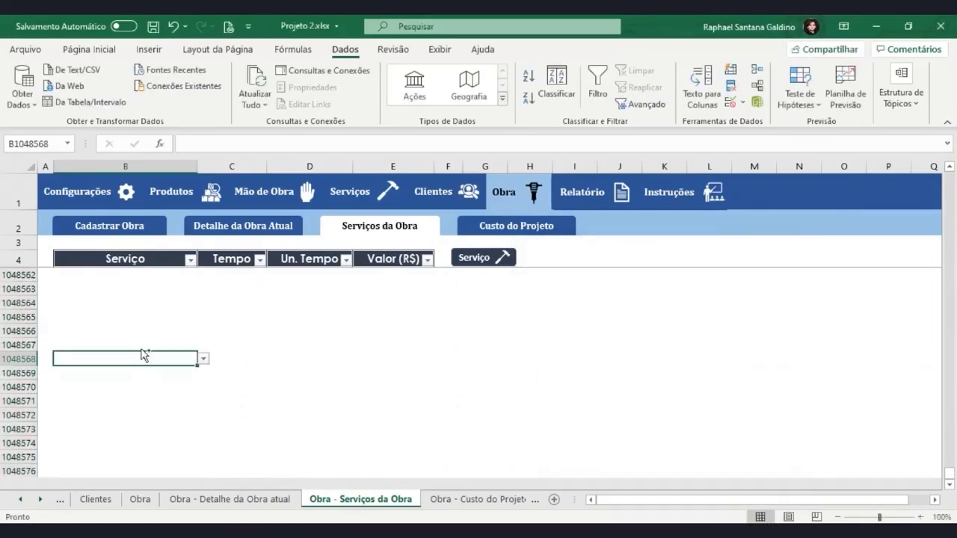
key(ctrl+Up)
click(142, 302)
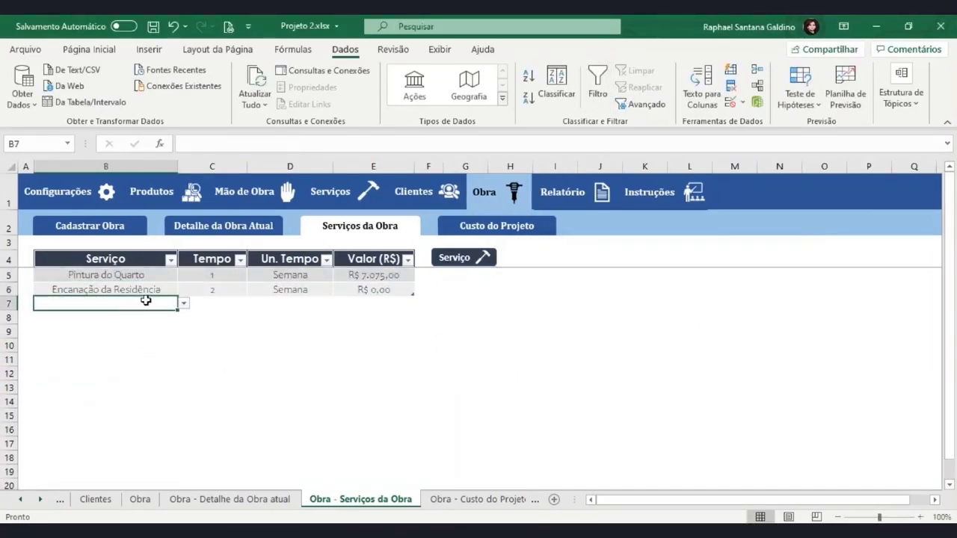
click(182, 304)
click(153, 322)
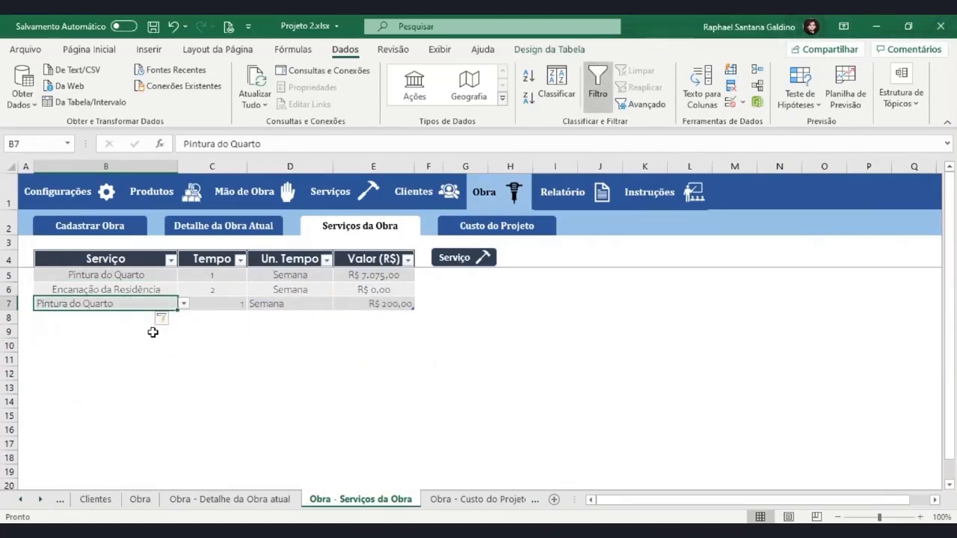
Apply Middle Align to columns B–E from row 7 down to the bottom of the sheet
key(ctrl+shift+Right)
key(ctrl+shift+Down)
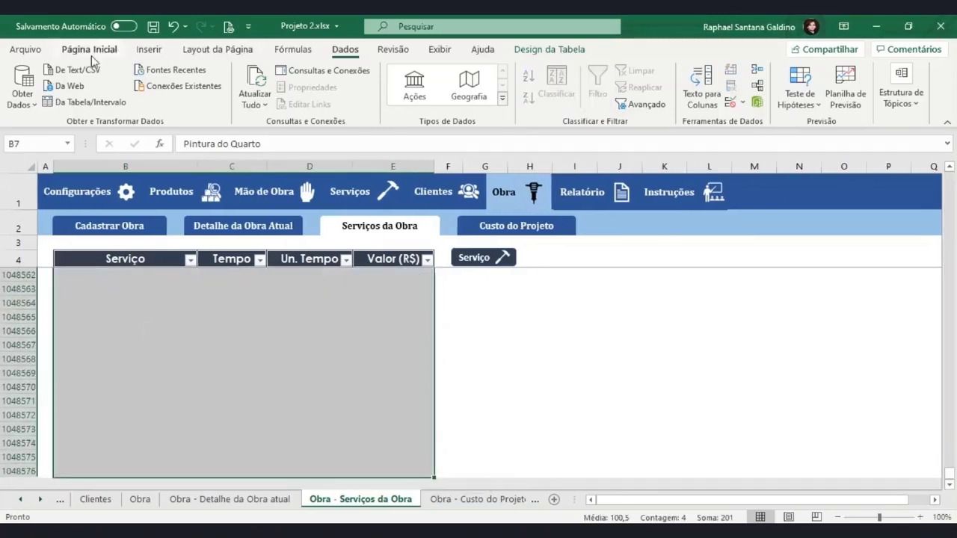
click(89, 49)
click(280, 75)
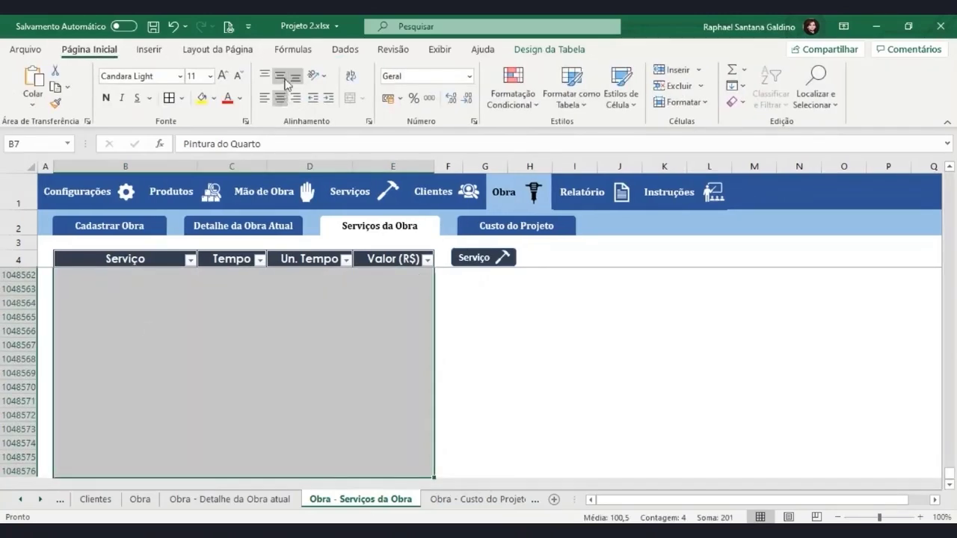
click(277, 315)
key(ctrl+Up)
scroll(271, 311, up, 1)
Add Encanação da Residência as a test entry in B8, then delete trial rows 7–8
click(149, 316)
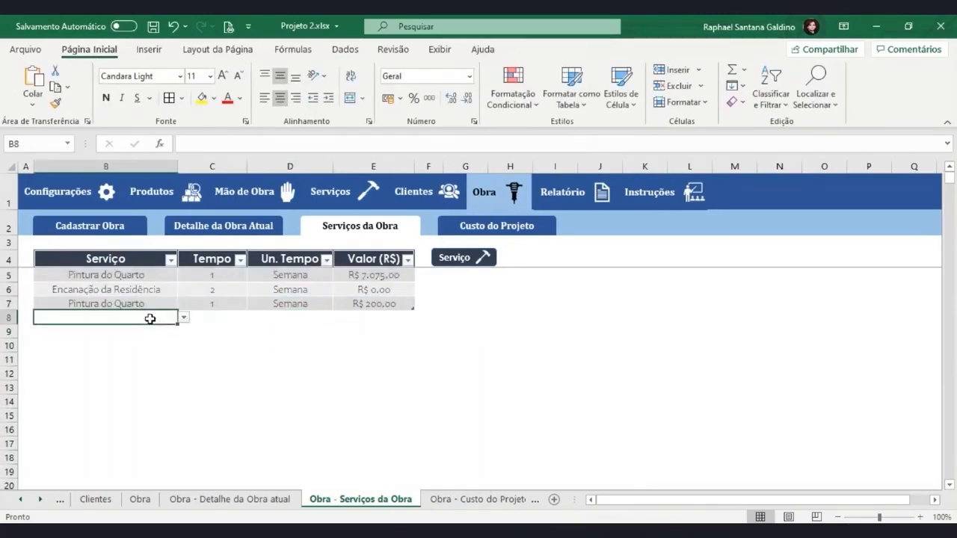
click(183, 317)
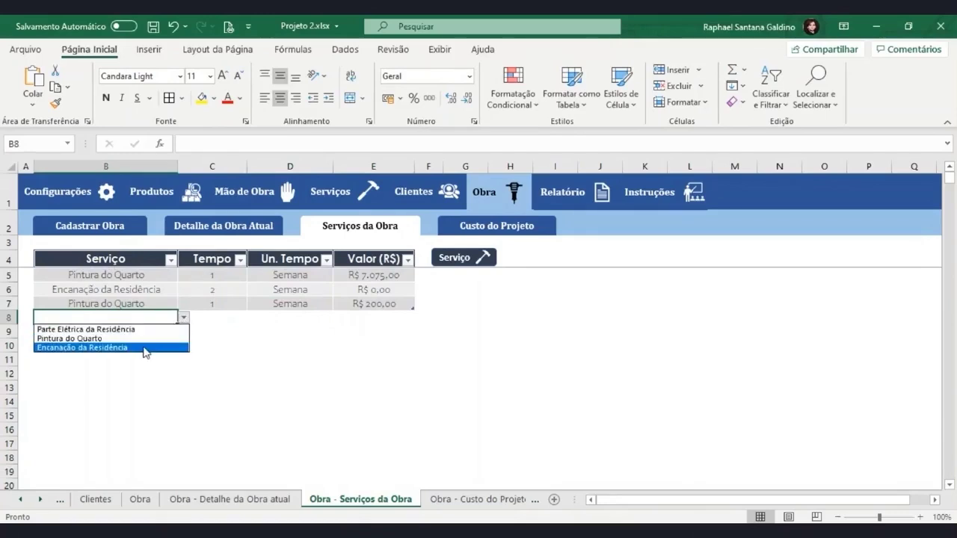
click(146, 348)
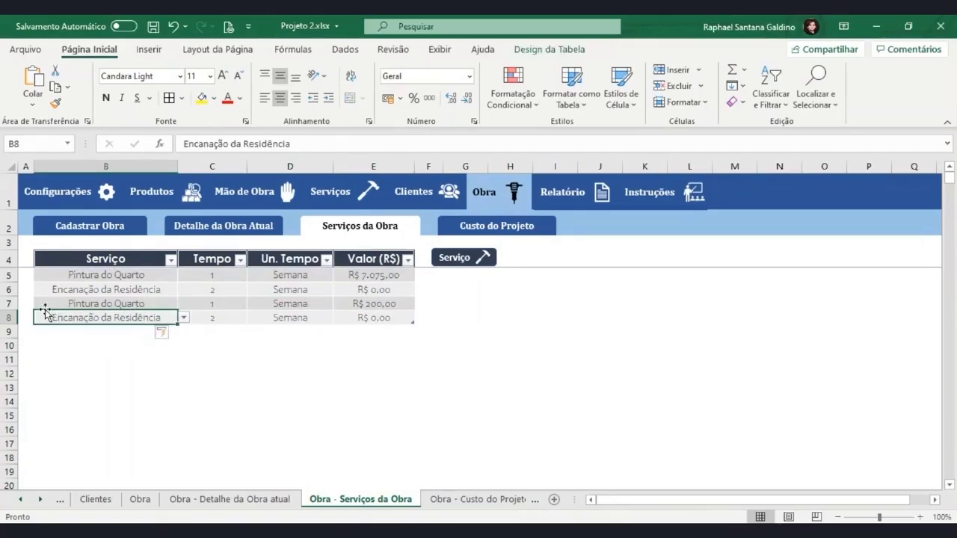
drag(9, 303, 9, 317)
right_click(9, 317)
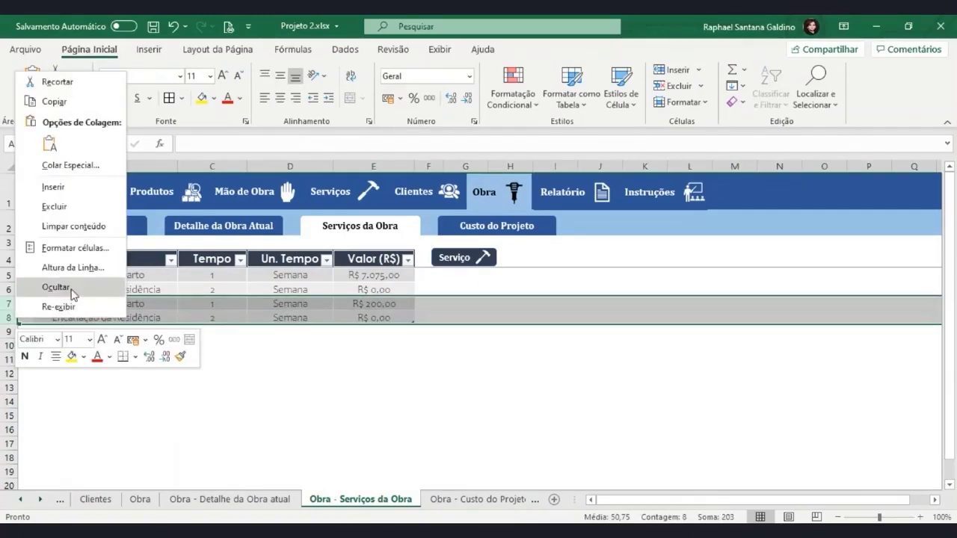
click(68, 206)
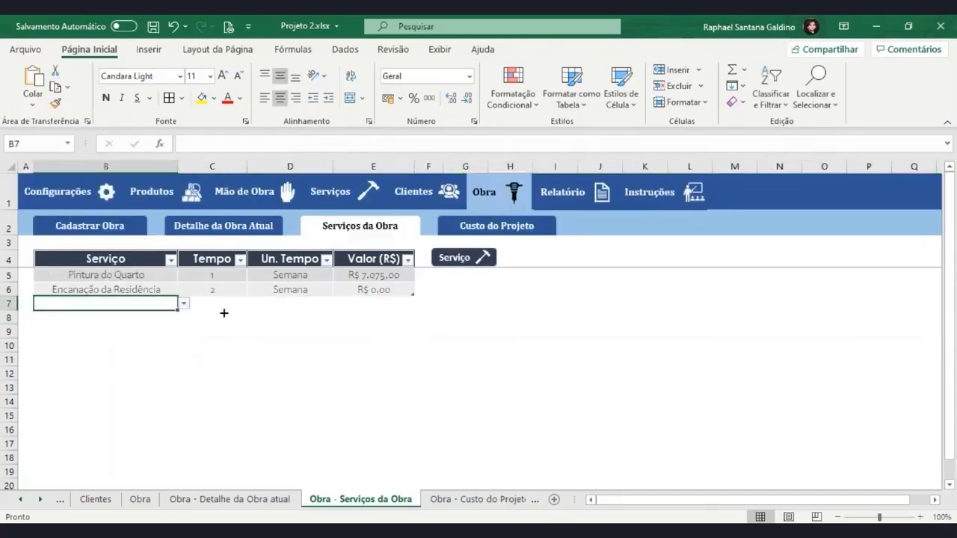
Check Relatório's service list, then choose Parte Elétrica da Residência in B7 of Serviços da Obra
click(578, 200)
scroll(277, 405, down, 2)
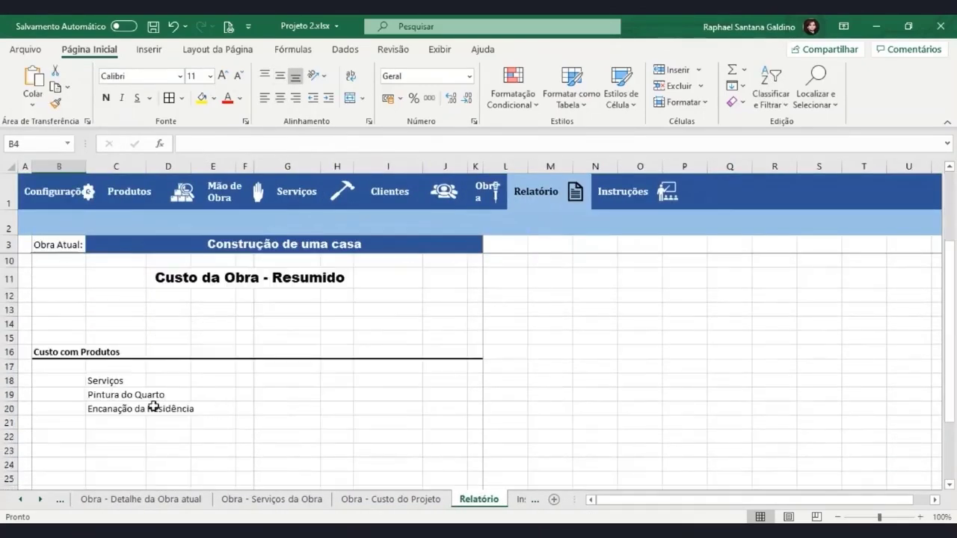
drag(124, 395, 130, 416)
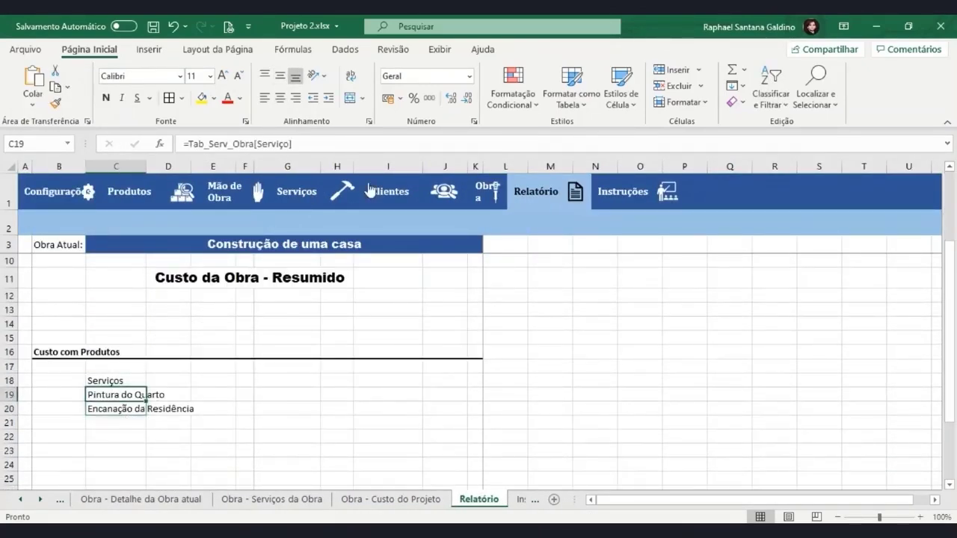
click(482, 191)
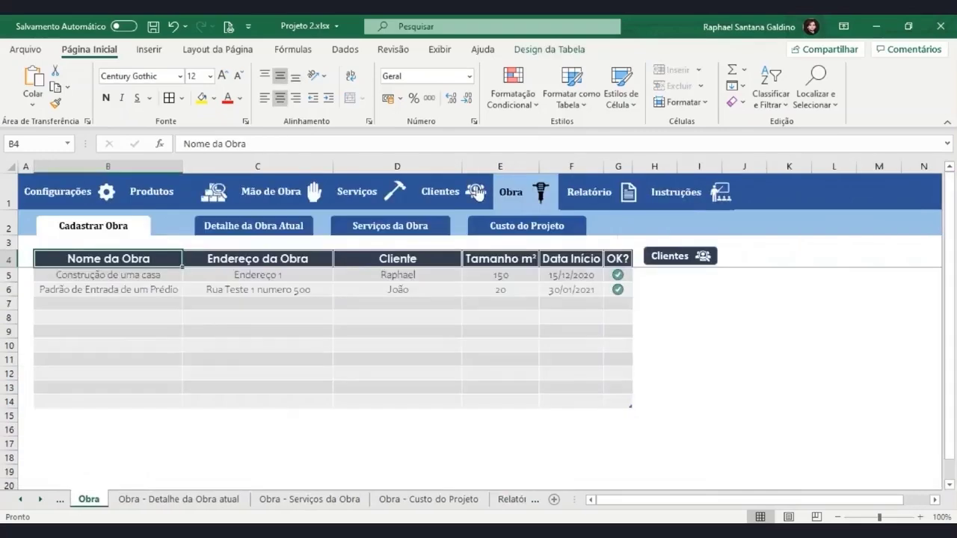
click(400, 228)
click(168, 304)
click(183, 303)
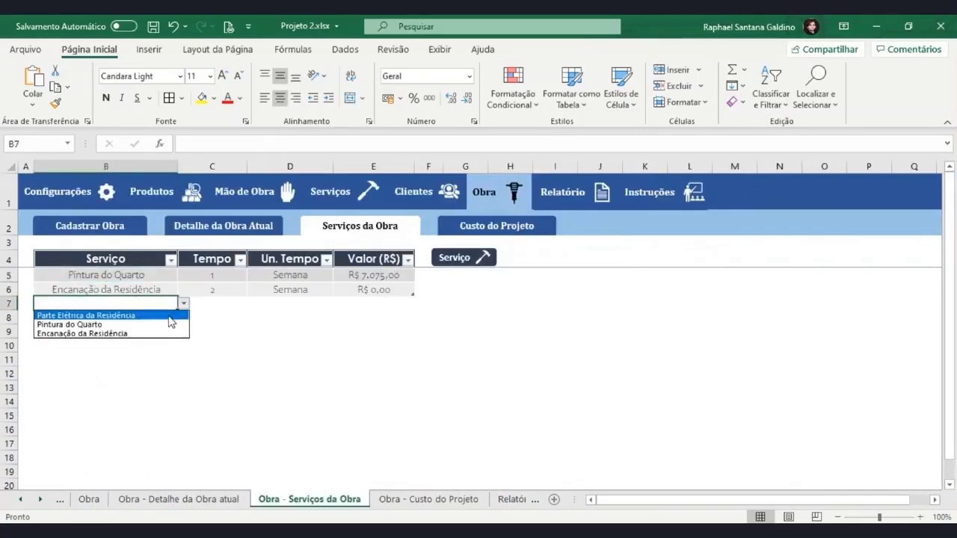
click(170, 316)
Back on Relatório, verify the service list from C19 down now includes all three services
click(565, 190)
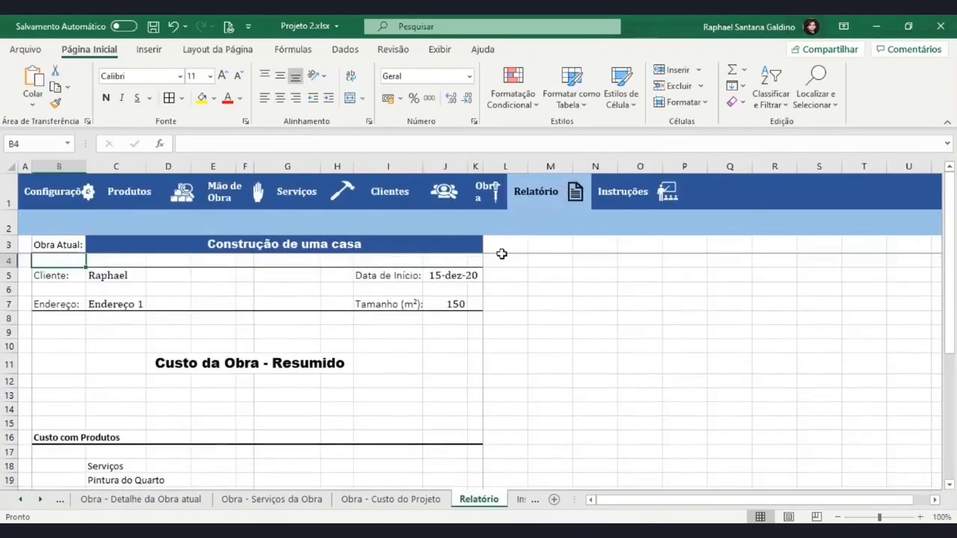
scroll(209, 344, down, 3)
click(120, 346)
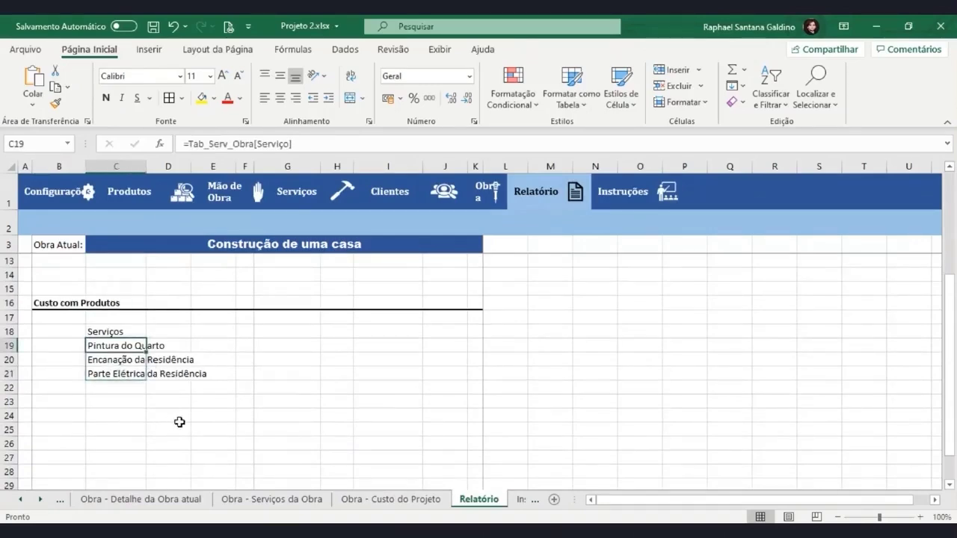
drag(112, 344, 115, 482)
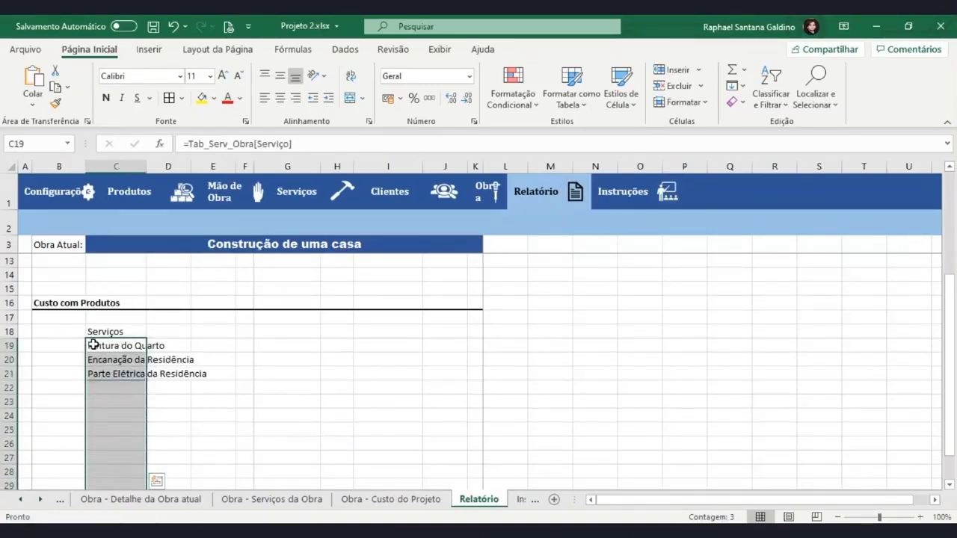
Clear the label from C18, type 'Serviço' in B18 and indent it
click(91, 331)
key(ctrl+c)
key(BackSpace)
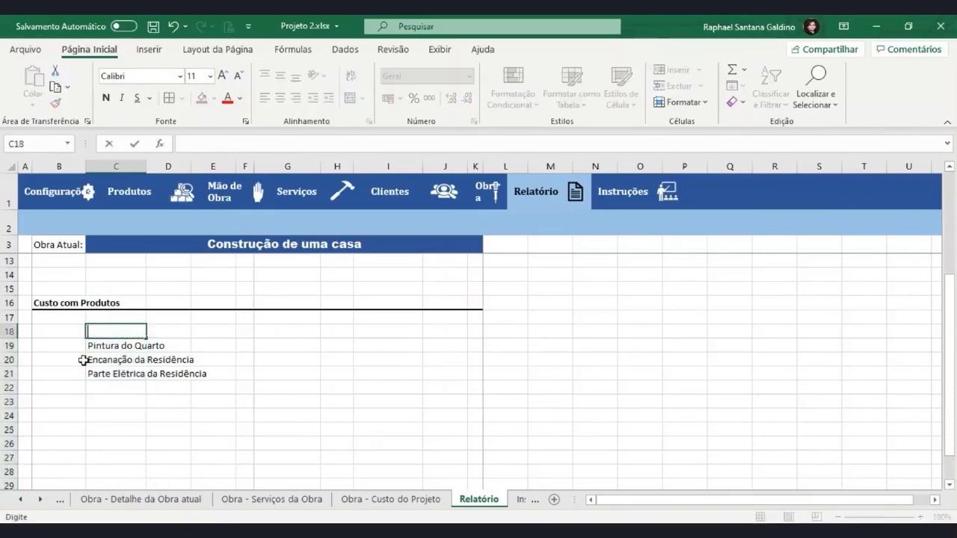
click(65, 331)
text(Serviço)
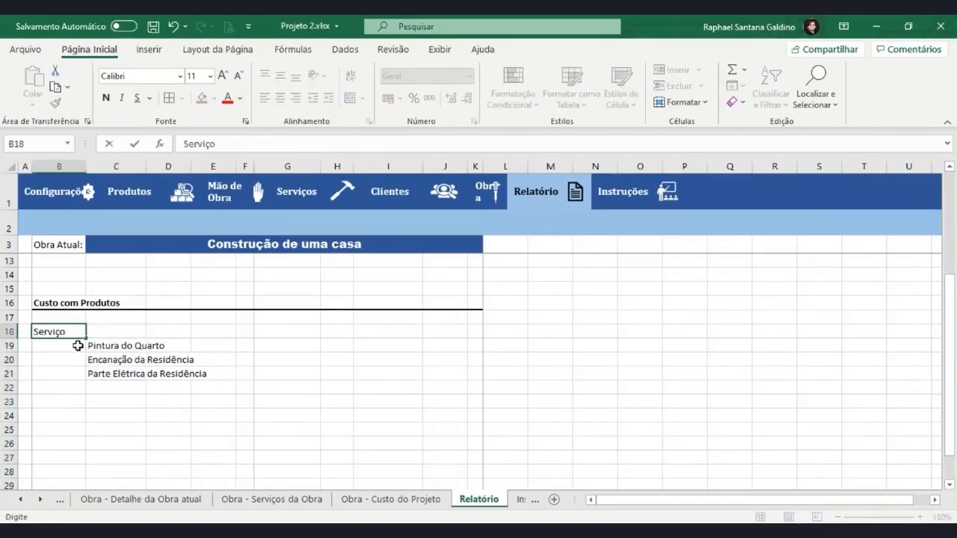
key(Return)
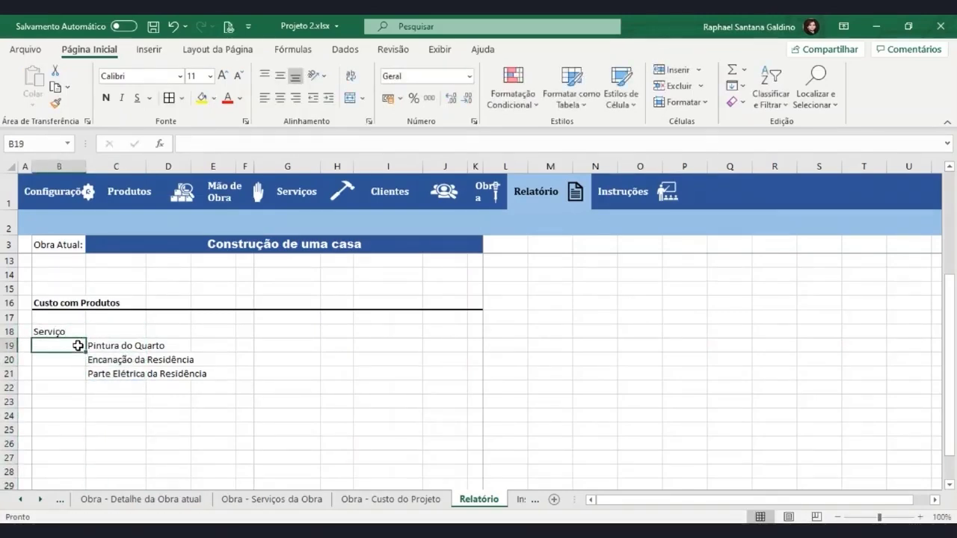
click(69, 329)
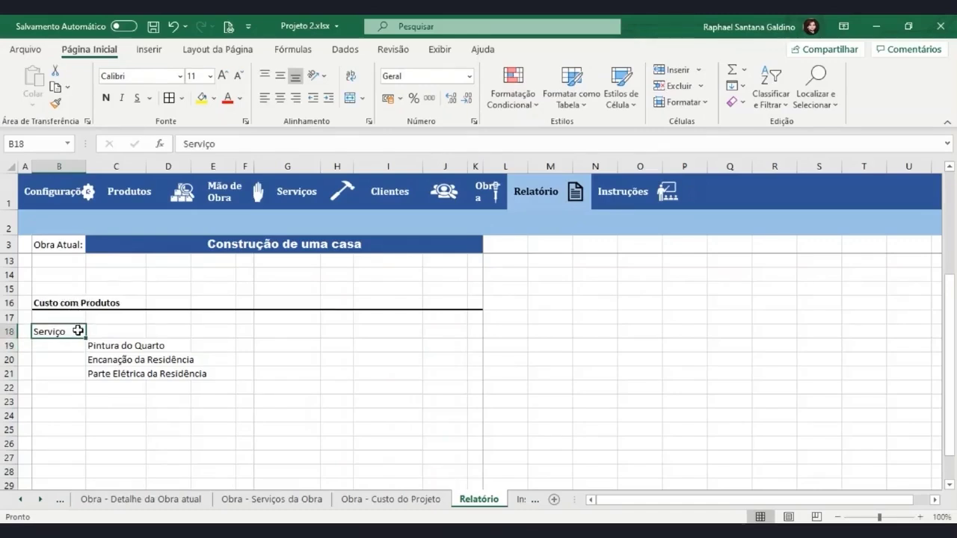
click(334, 102)
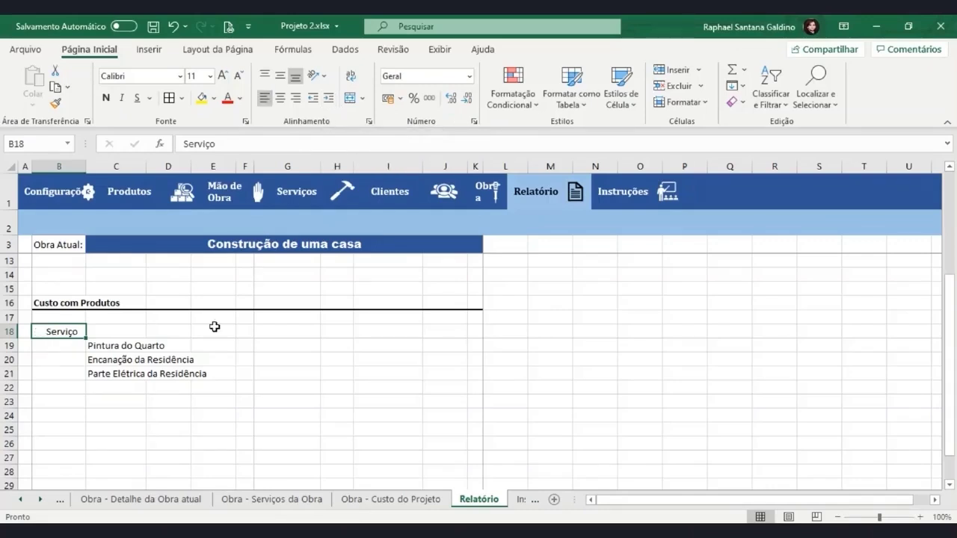
click(199, 346)
Edit the B18 label to read 'Serviços' and review the services in C19:C21
click(58, 334)
click(61, 306)
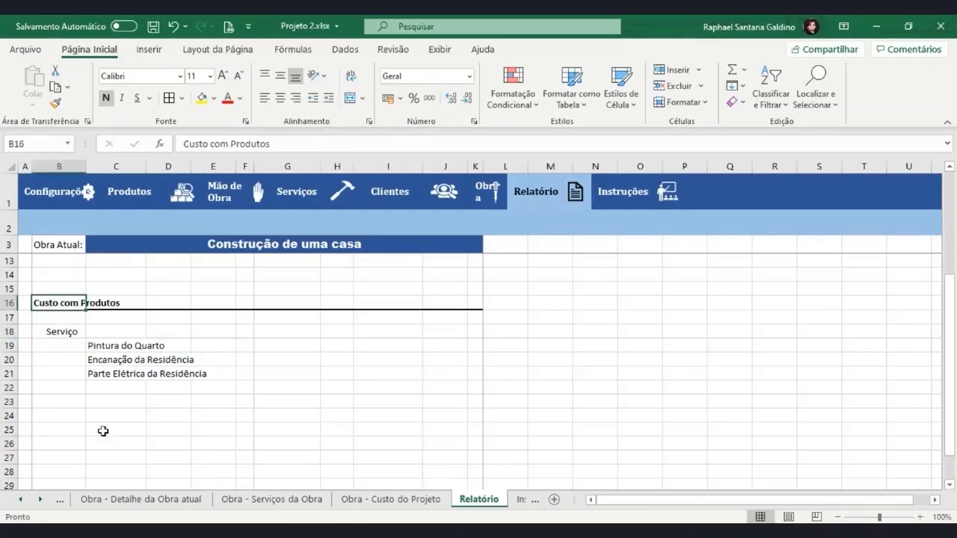
drag(95, 345, 90, 370)
click(64, 331)
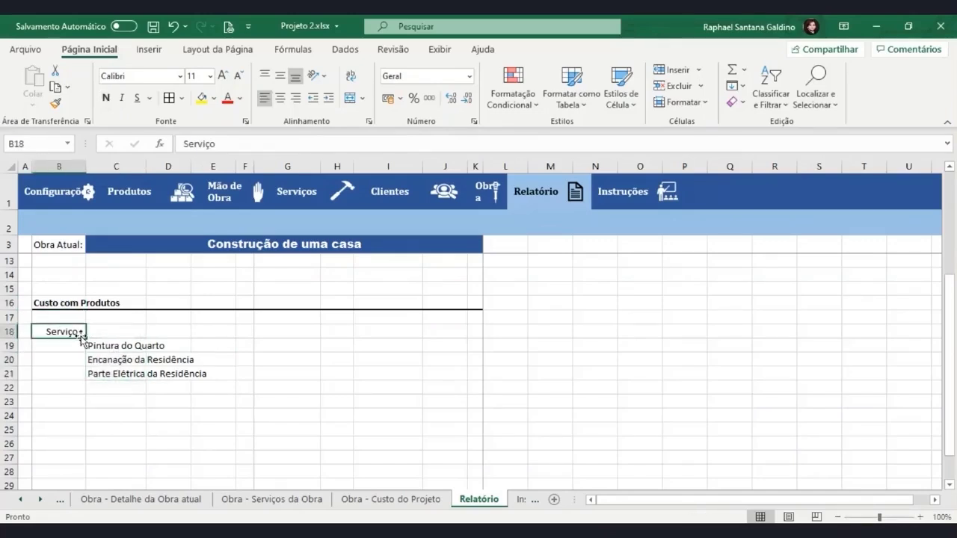
double_click(80, 333)
text(s)
key(Return)
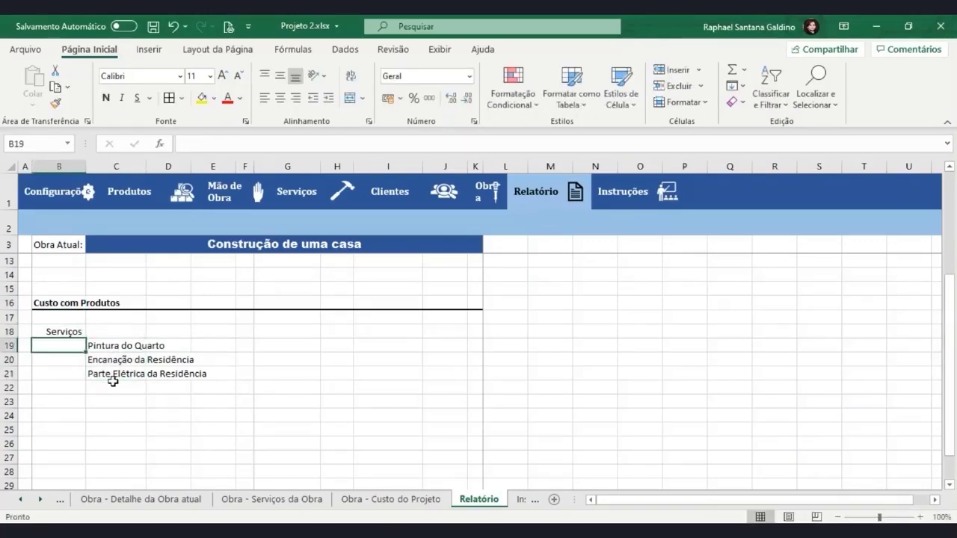
click(79, 336)
click(106, 370)
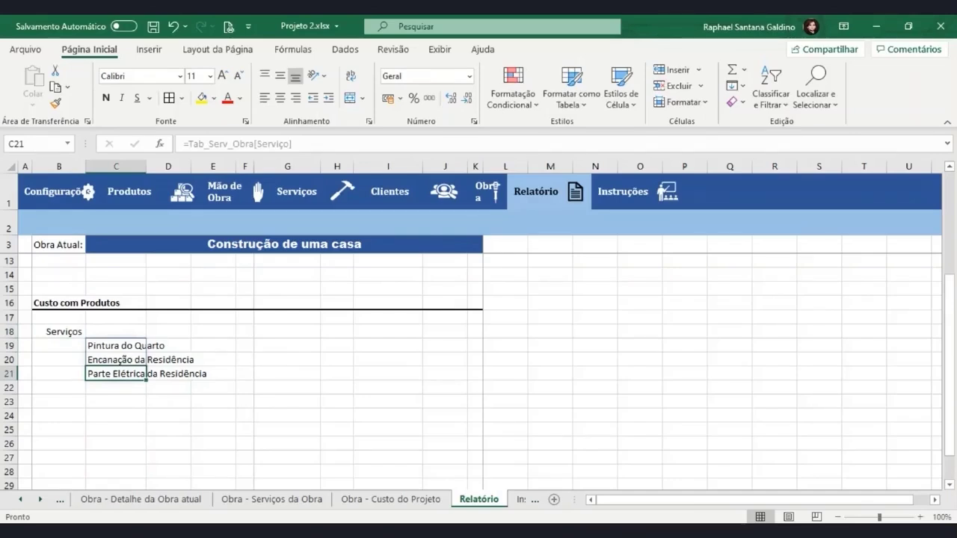
Enter the header 'Valor(R$)' in J17
click(442, 336)
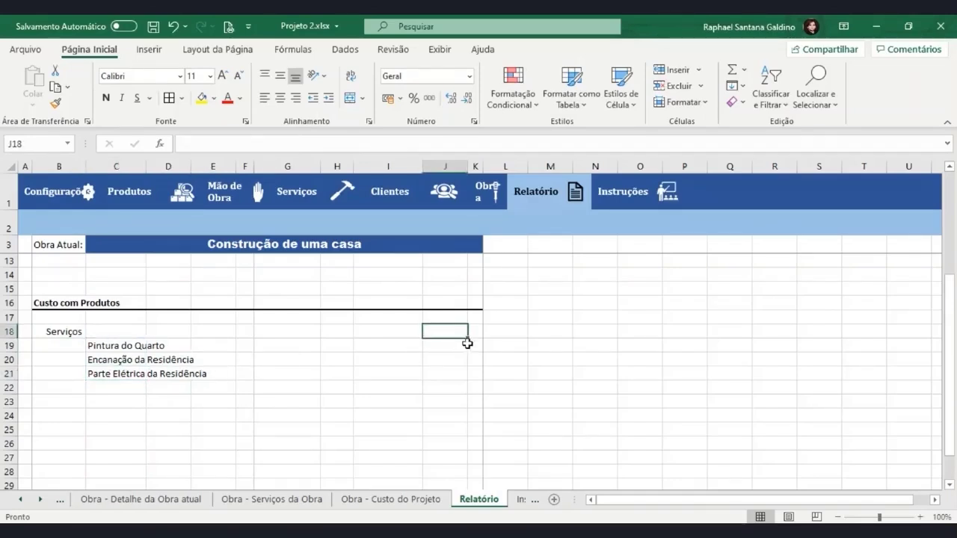
click(473, 336)
click(463, 358)
click(451, 343)
click(476, 341)
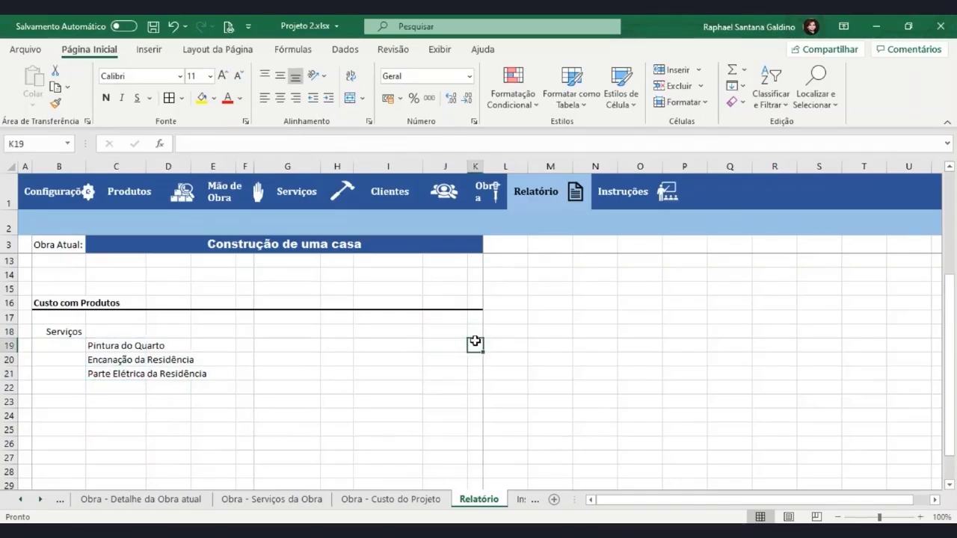
click(455, 320)
text(Valor(R)
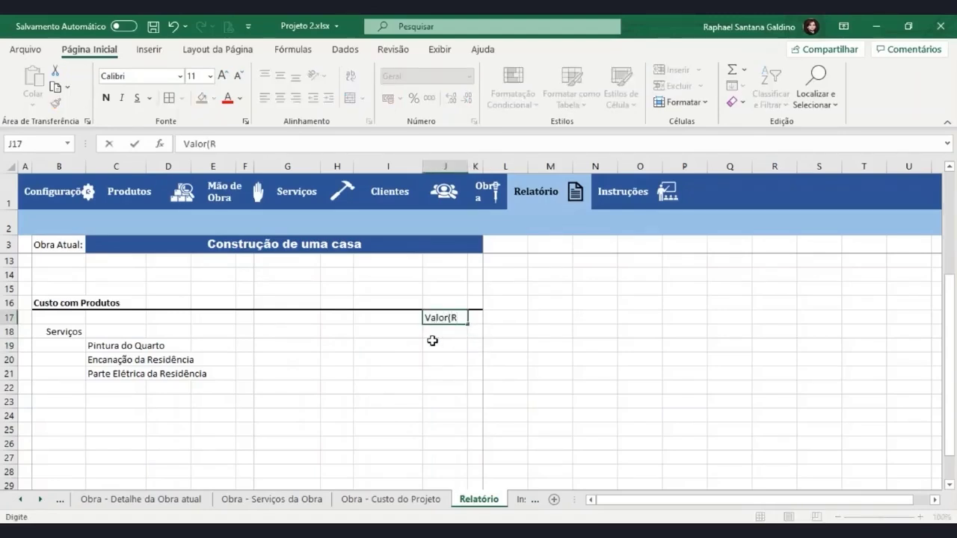
text($))
key(Return)
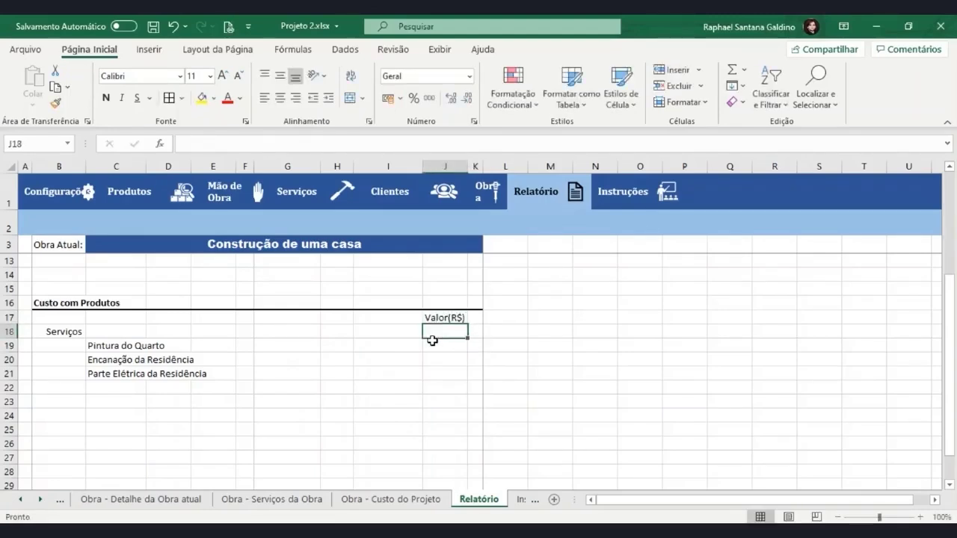
Enter =SOMASE(Tabela_Prod_Serv[Serviço];C19;Tabela_Prod_Serv[Preço Total]) in J19
click(449, 346)
text(=)
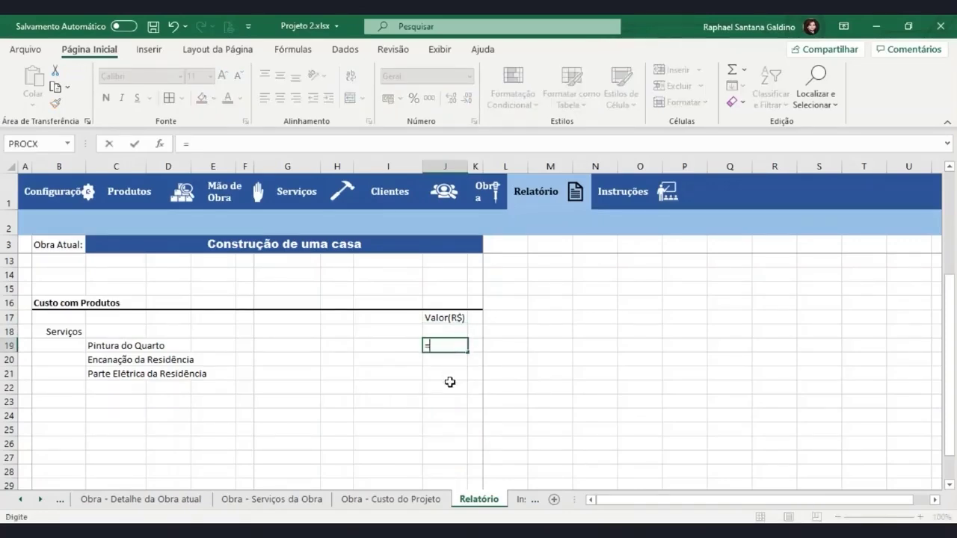
text(somase)
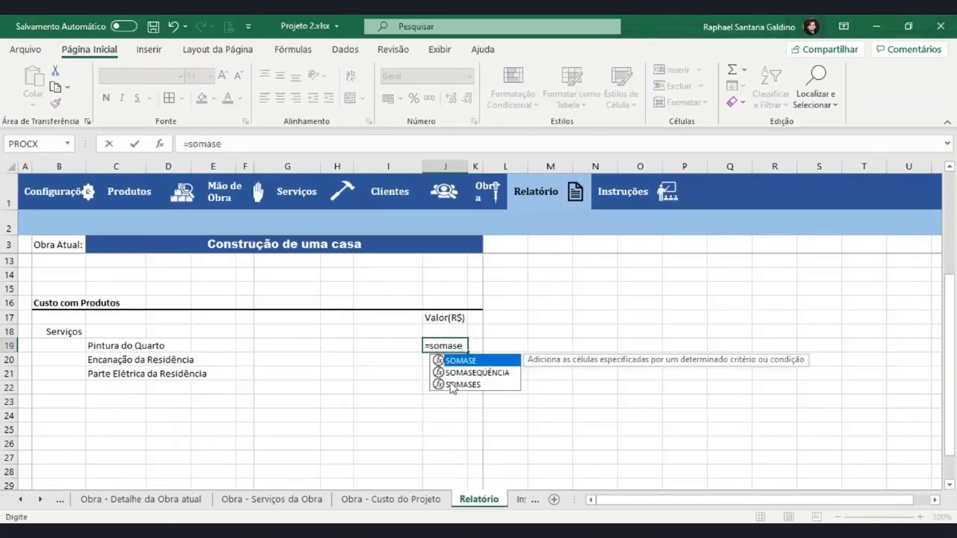
text(()
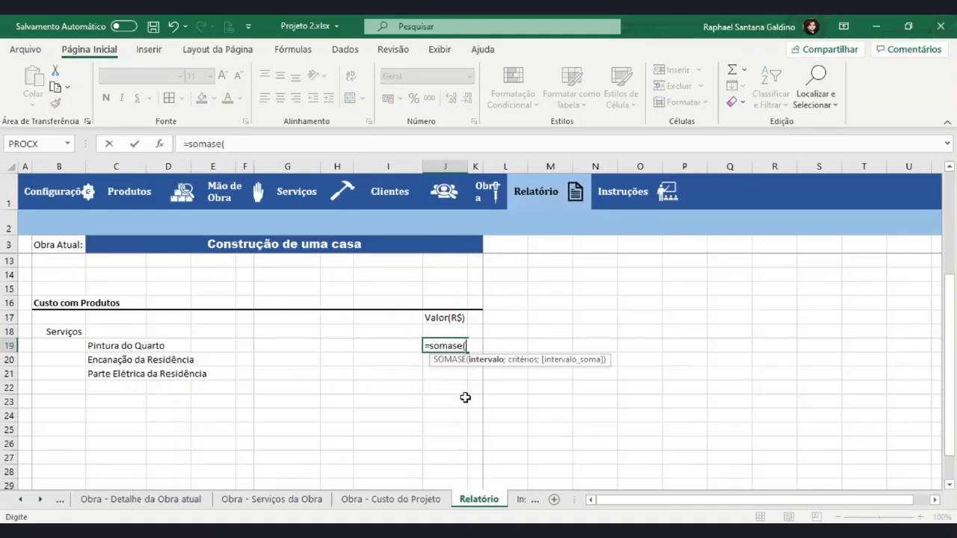
text(tabela)
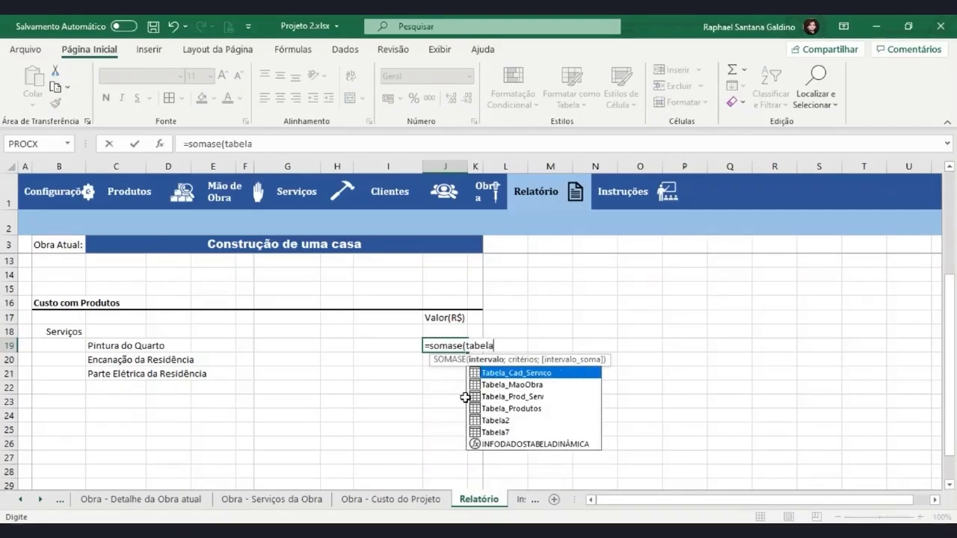
click(511, 400)
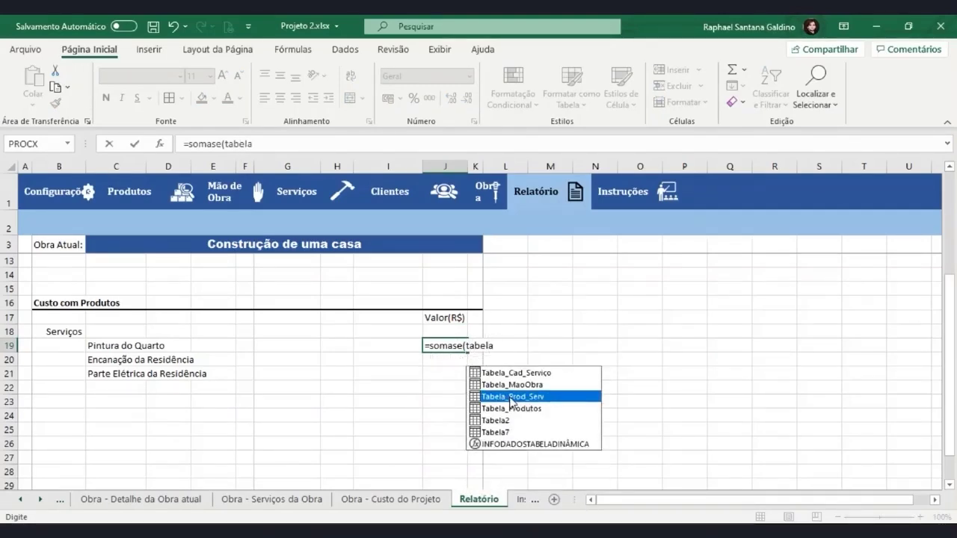
double_click(509, 397)
text([)
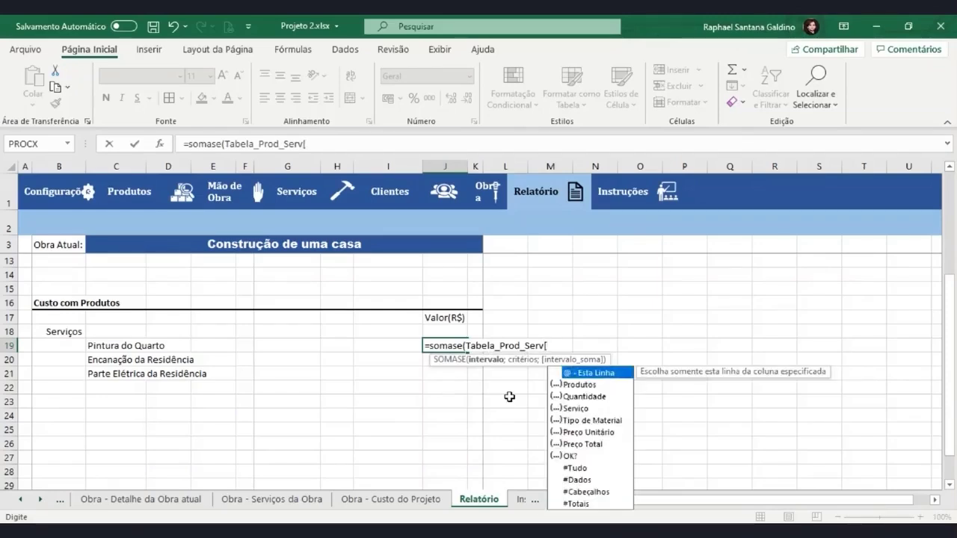
double_click(591, 409)
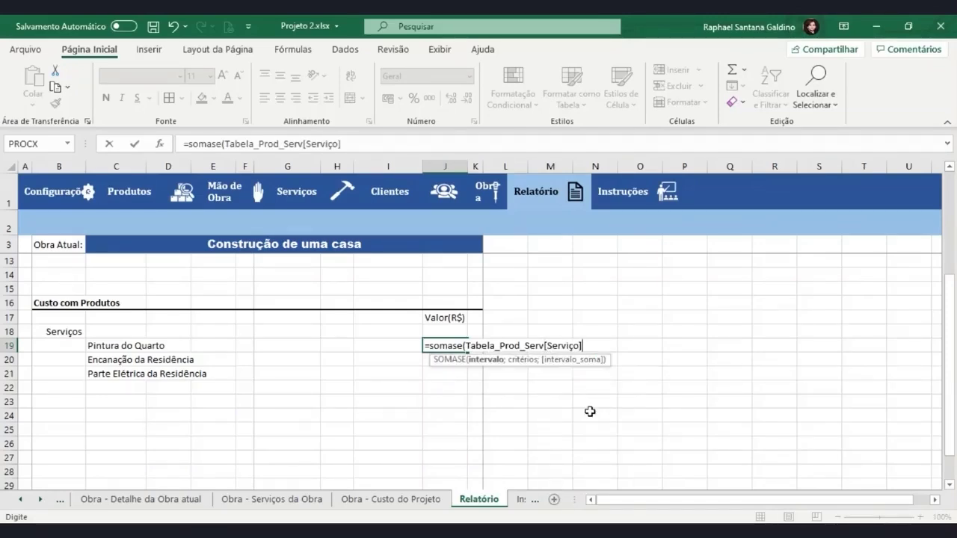
text(;)
click(127, 348)
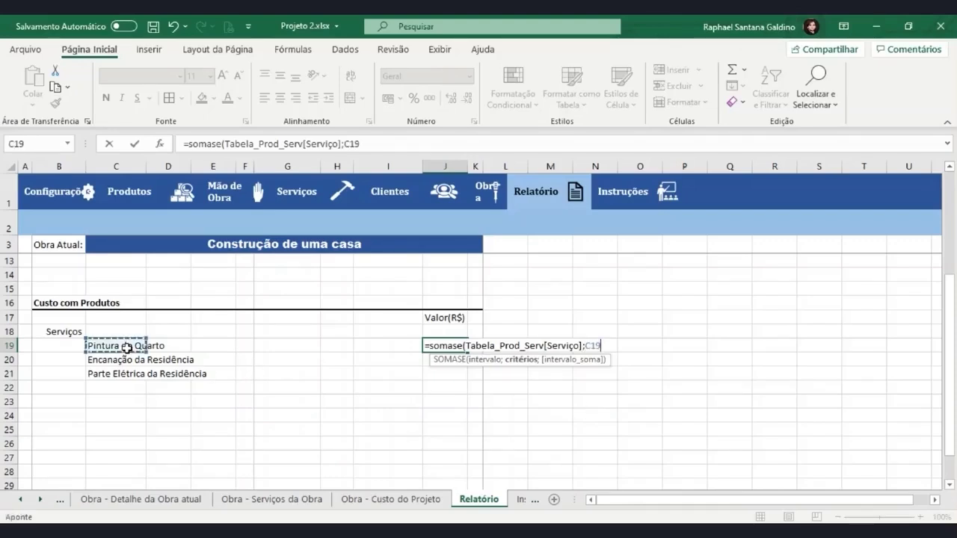
text(;)
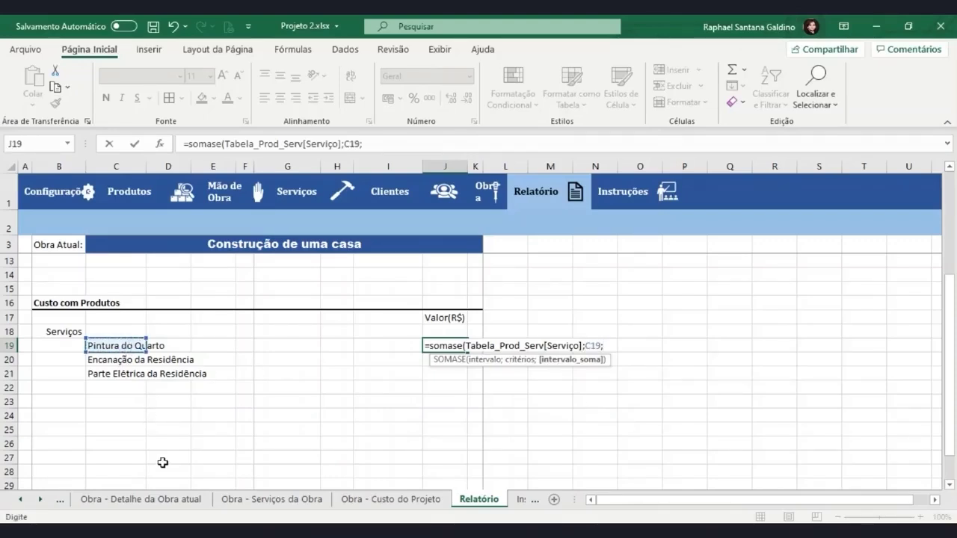
text(tab)
key(Down)
key(Down)
key(Tab)
text([)
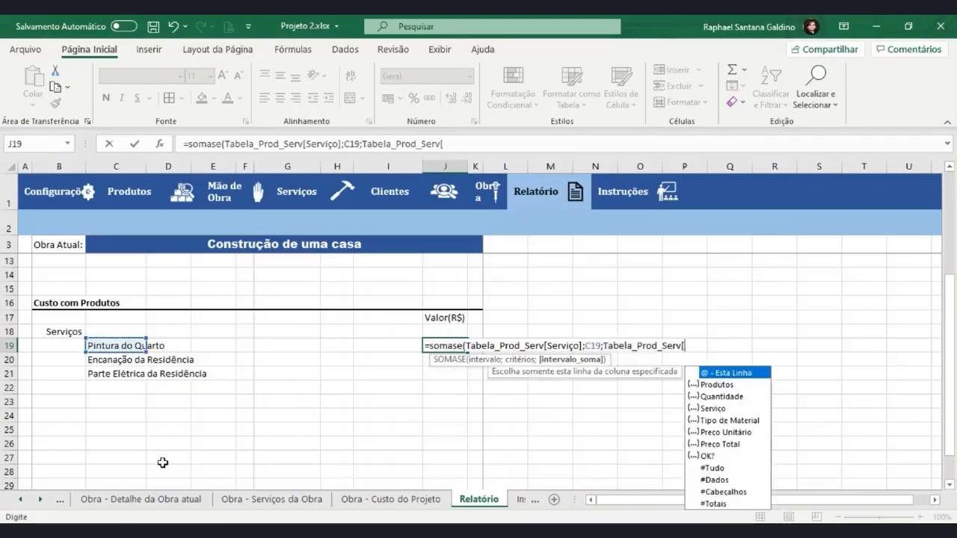
double_click(747, 445)
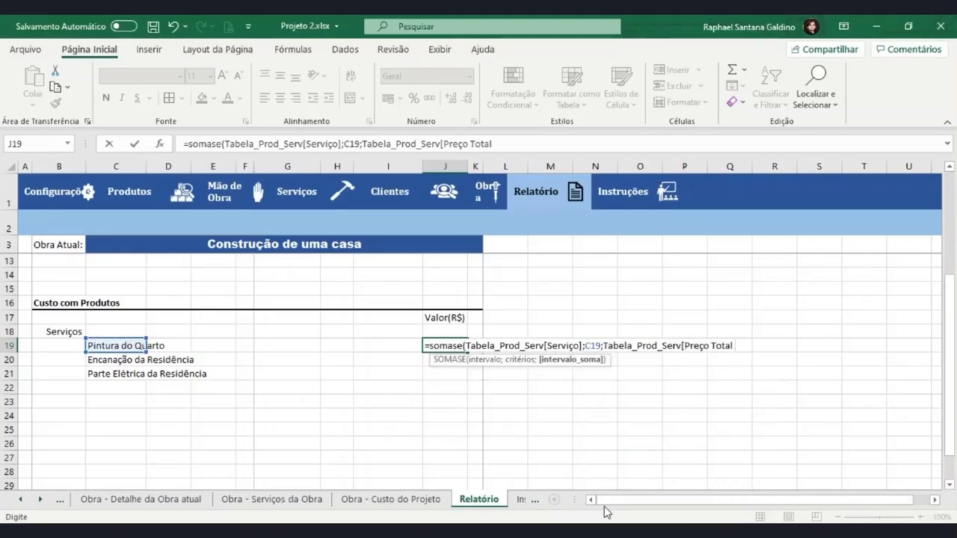
key(Return)
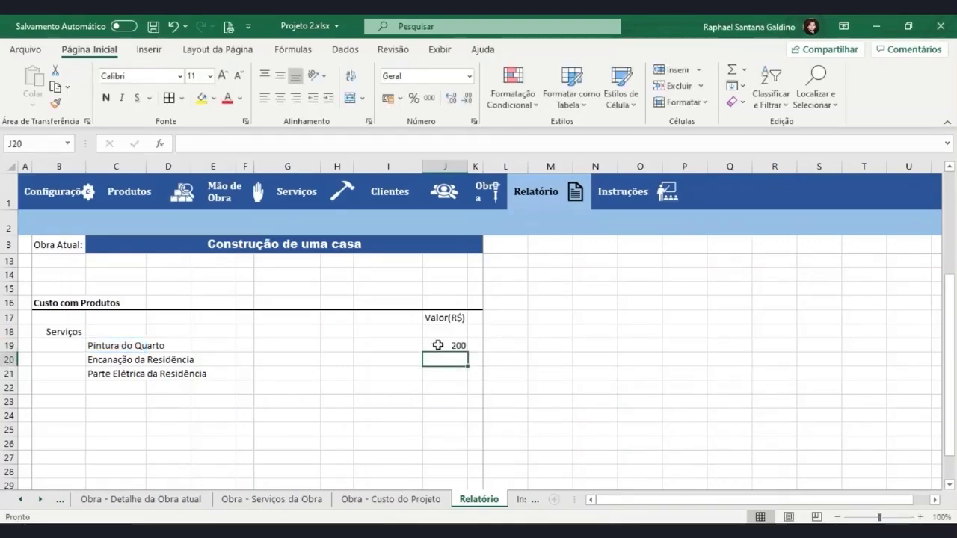
Fill the J19 formula down to J21, giving 200, 0 and 44
click(440, 345)
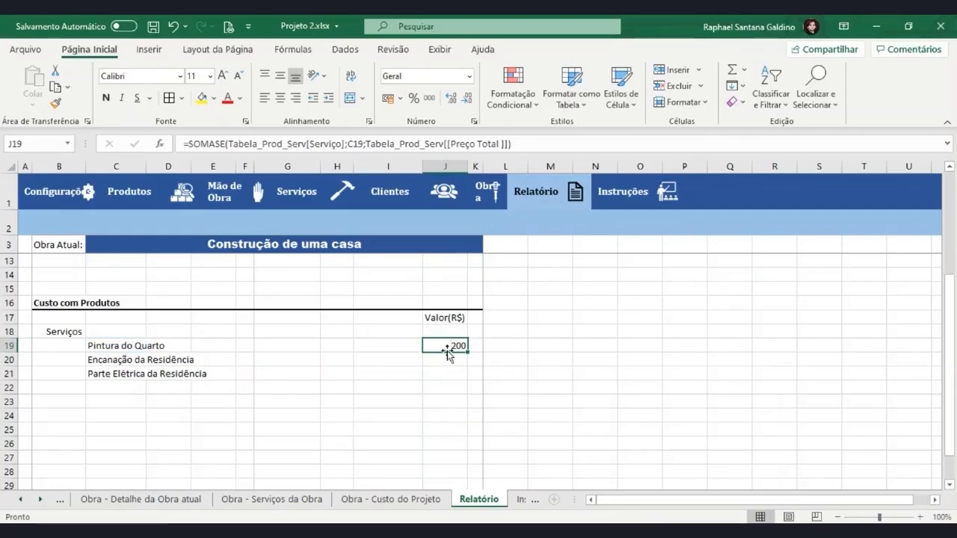
drag(468, 356, 466, 378)
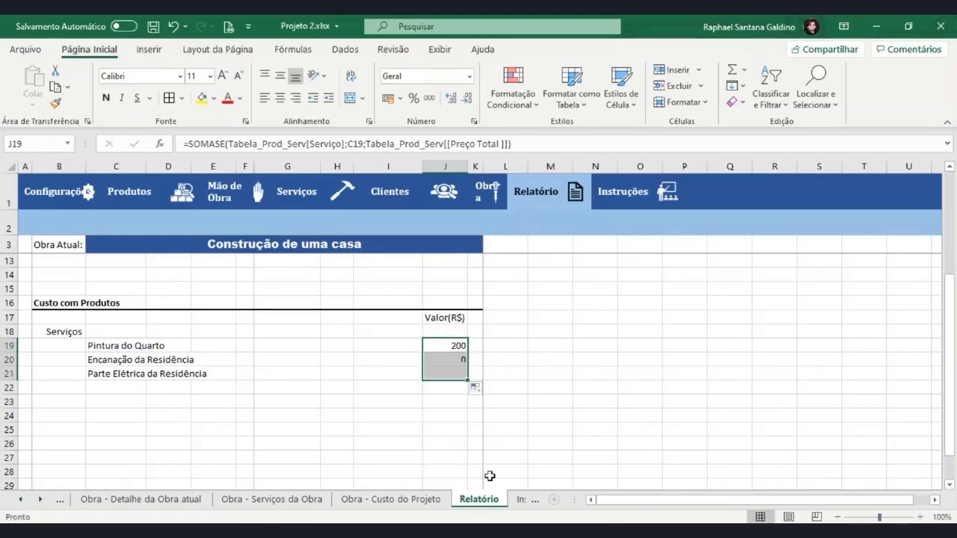
click(444, 361)
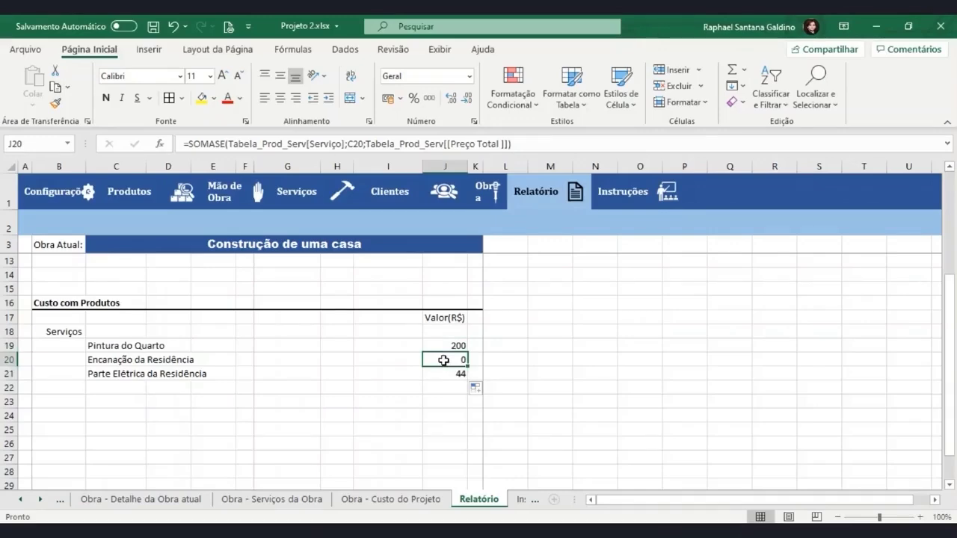
On Produtos dos Serviços, assign Encanação da Residência to D7 and D8
click(335, 198)
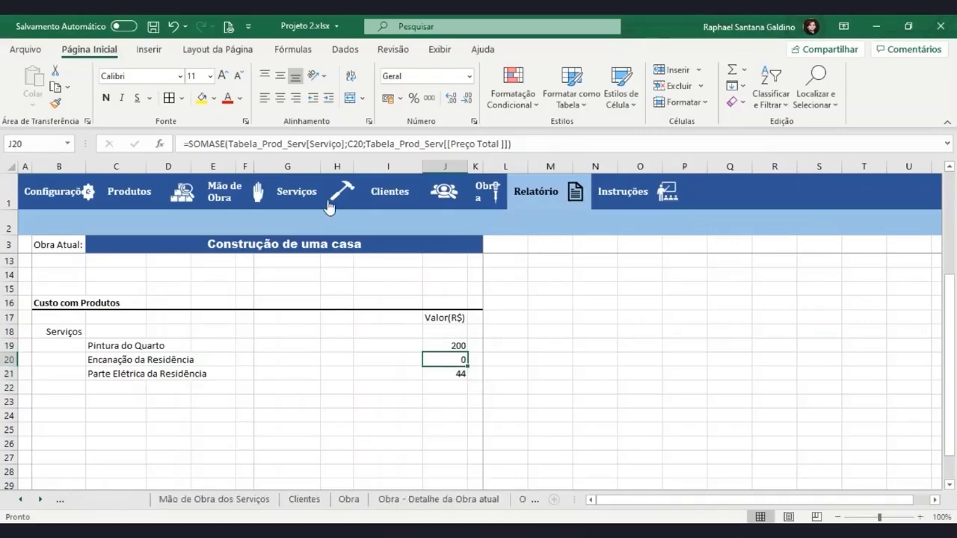
click(261, 226)
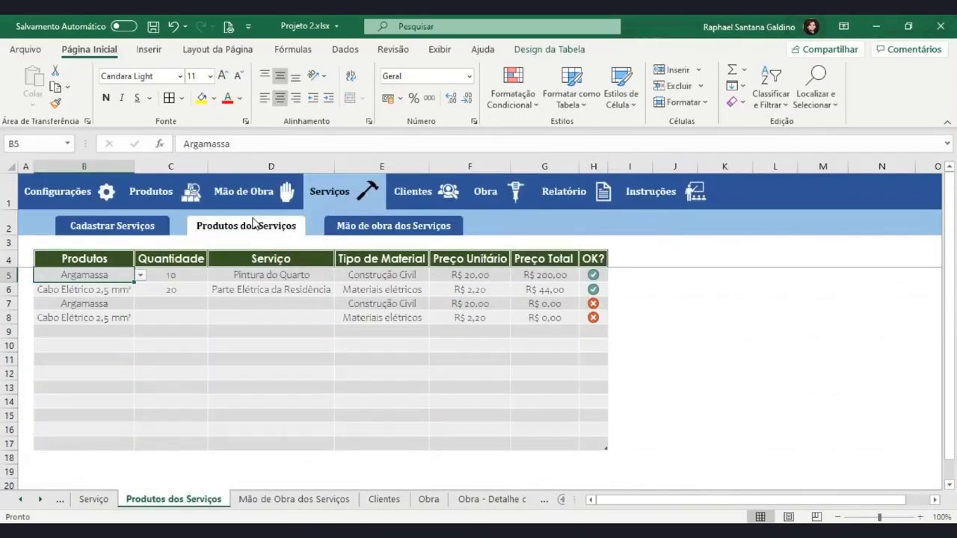
click(293, 304)
click(340, 303)
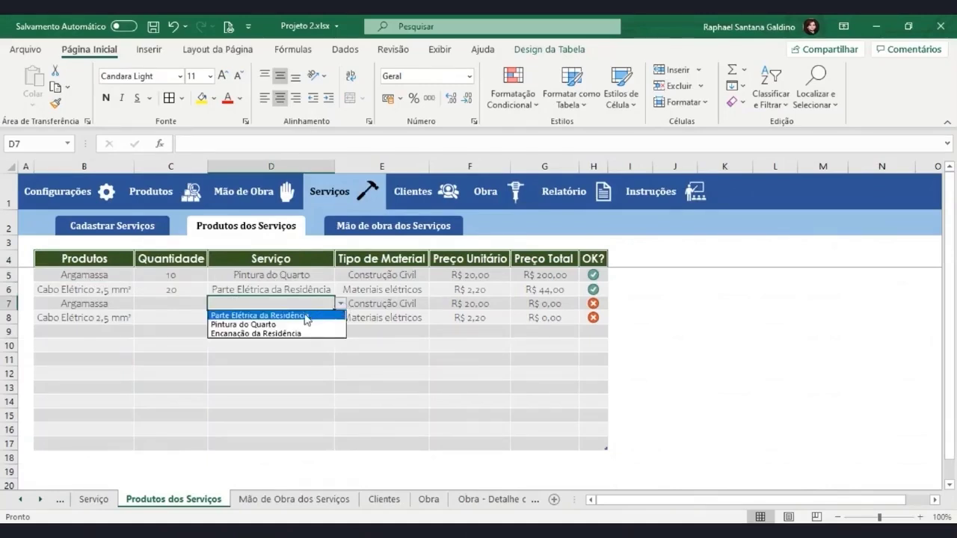
click(295, 338)
click(303, 317)
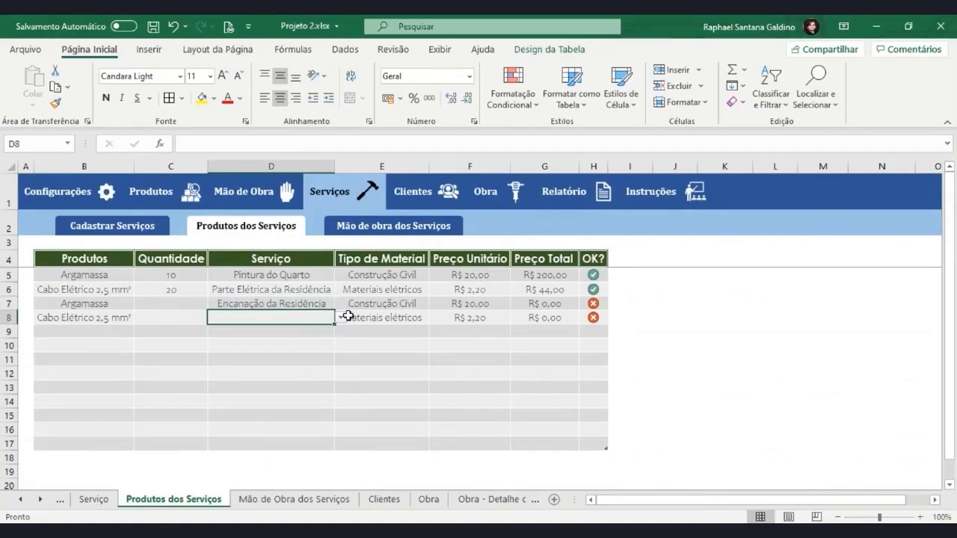
click(341, 317)
click(291, 348)
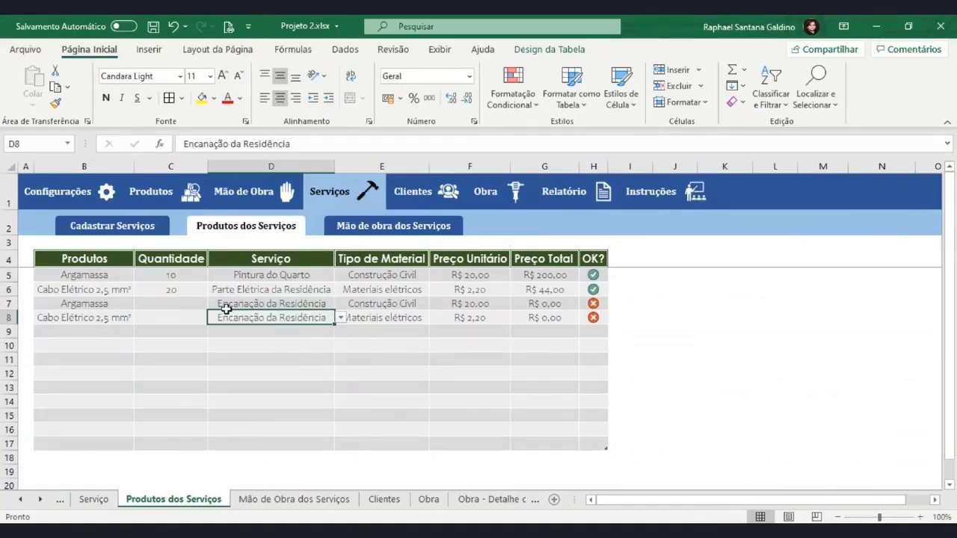
Enter quantities 10 and 20 in C7:C8 and return to Relatório
click(179, 321)
click(176, 307)
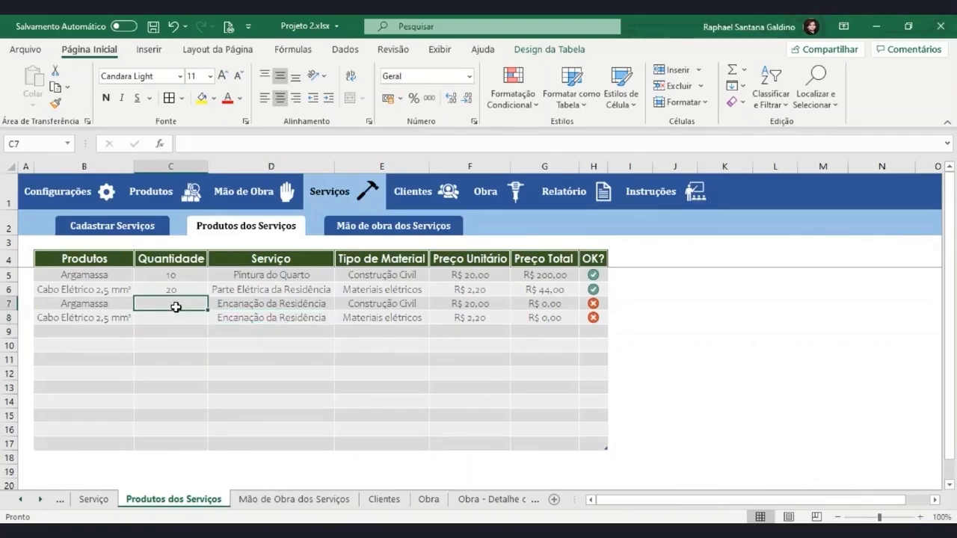
text(10)
key(Return)
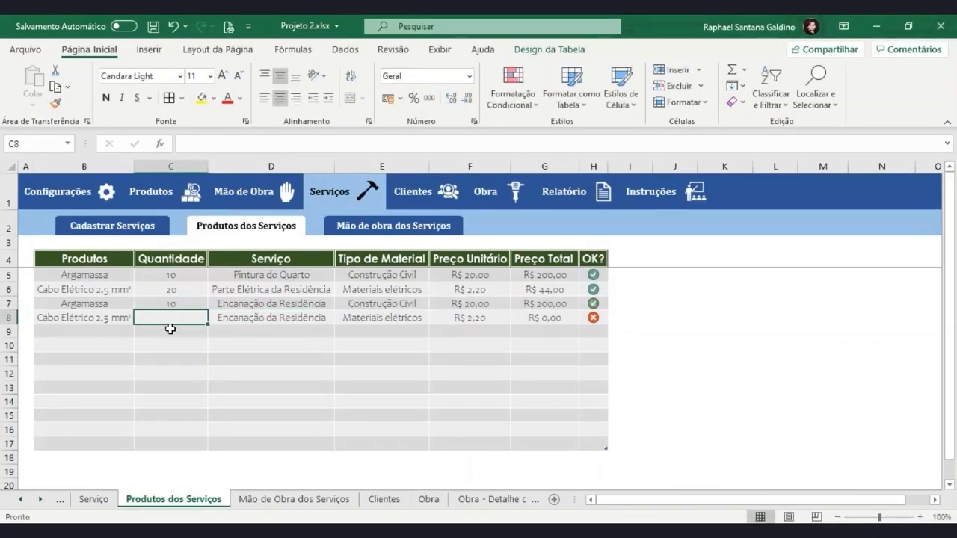
text(20)
key(Return)
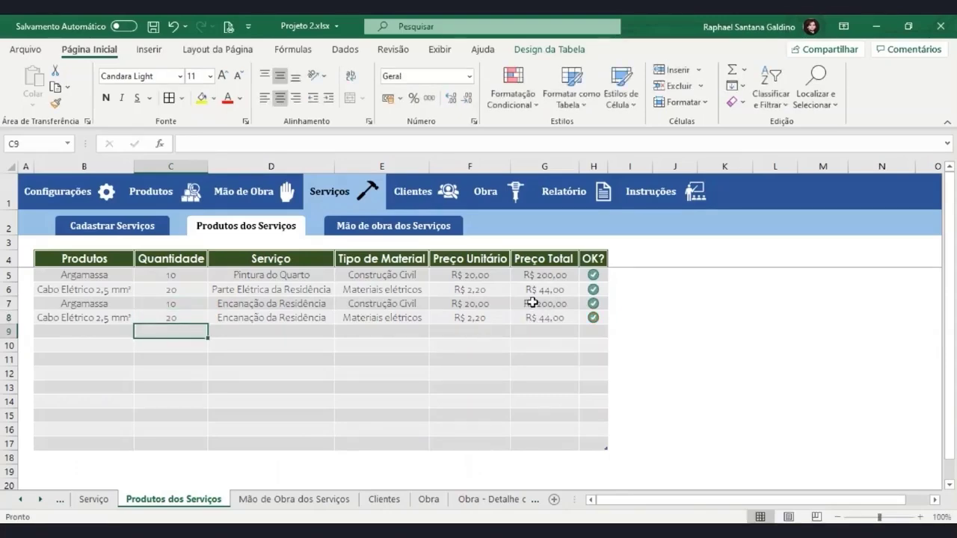
click(532, 302)
click(317, 315)
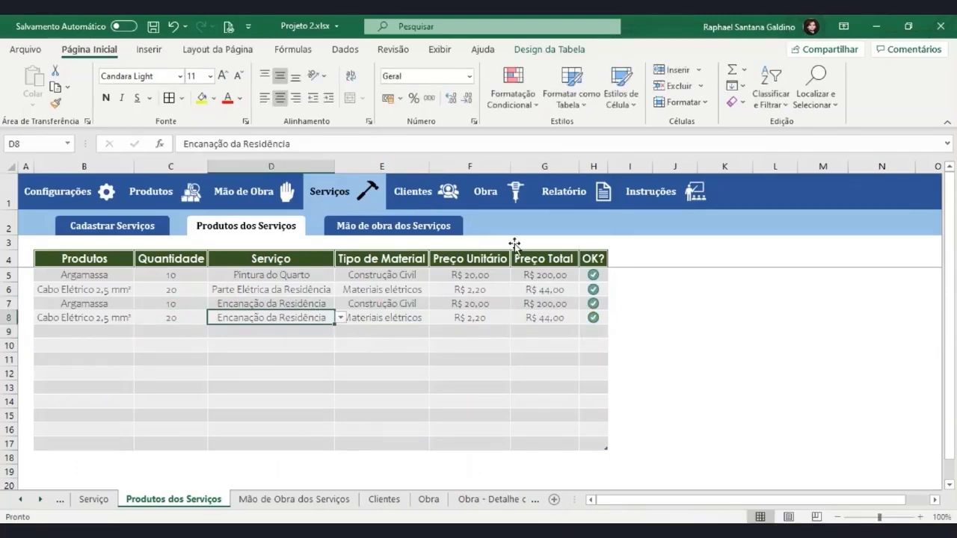
click(572, 200)
Apply the Contábil accounting format to the Valor(R$) amounts in column J
scroll(448, 424, down, 2)
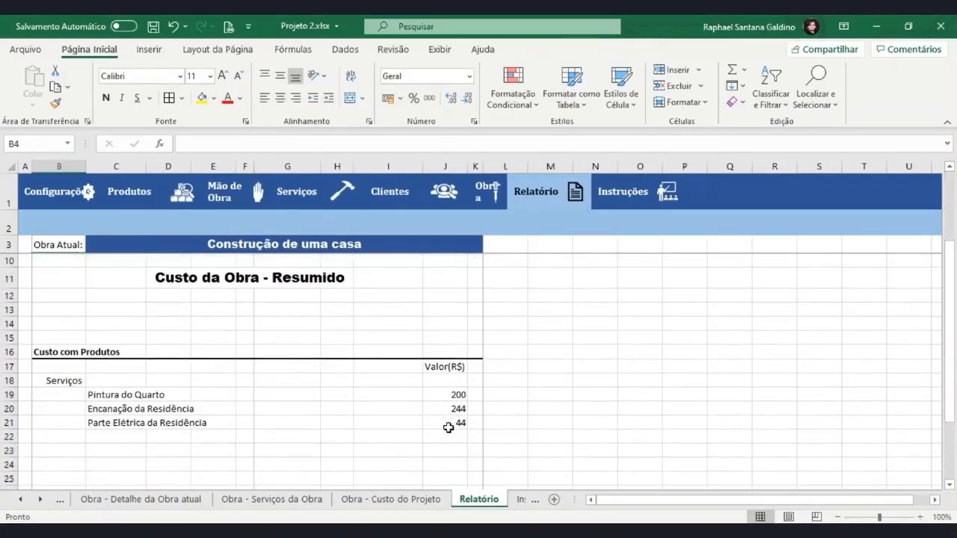
click(449, 409)
drag(446, 395, 440, 414)
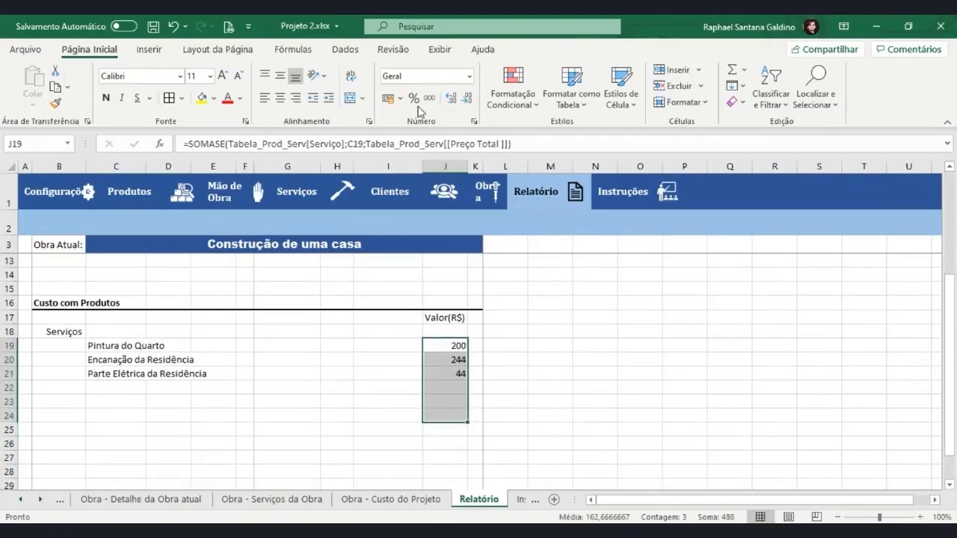
click(388, 98)
click(447, 416)
Narrow column H, check the report in print preview, then select J17:K29
scroll(455, 384, up, 1)
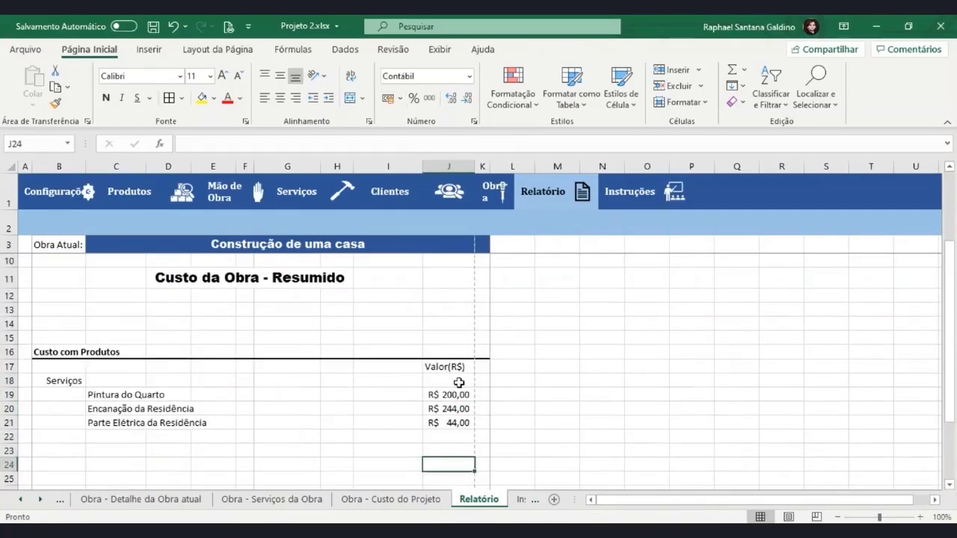
click(443, 376)
scroll(429, 364, up, 2)
drag(355, 166, 348, 166)
scroll(391, 316, down, 1)
scroll(391, 316, down, 3)
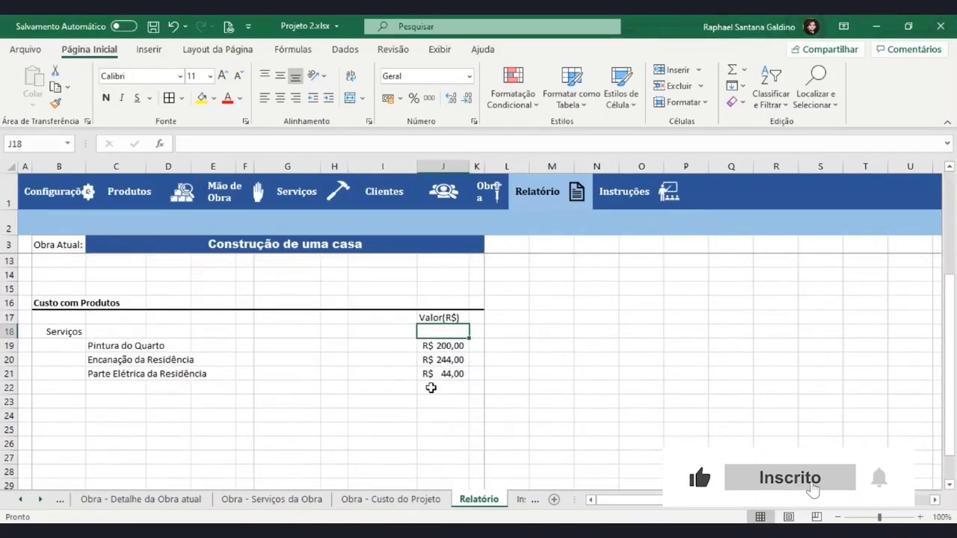
key(ctrl+p)
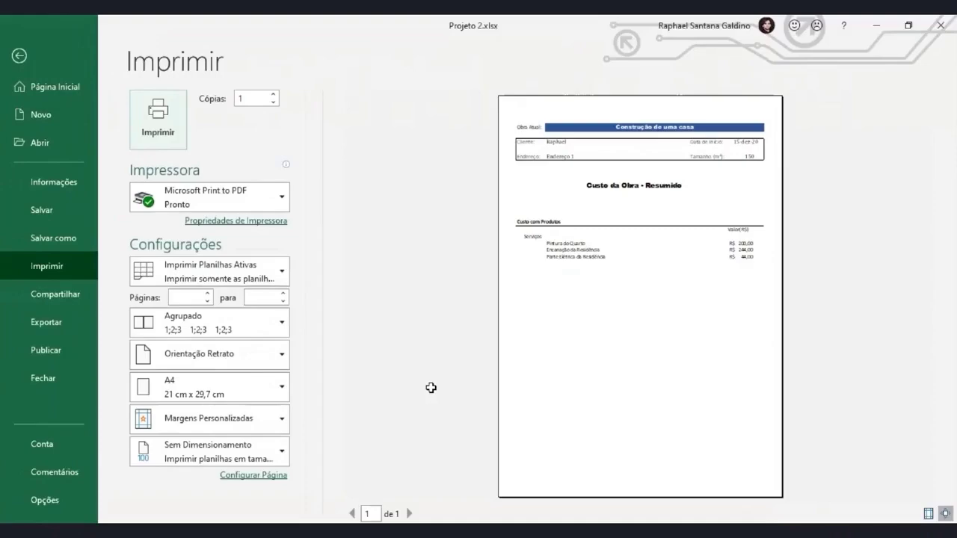
click(30, 56)
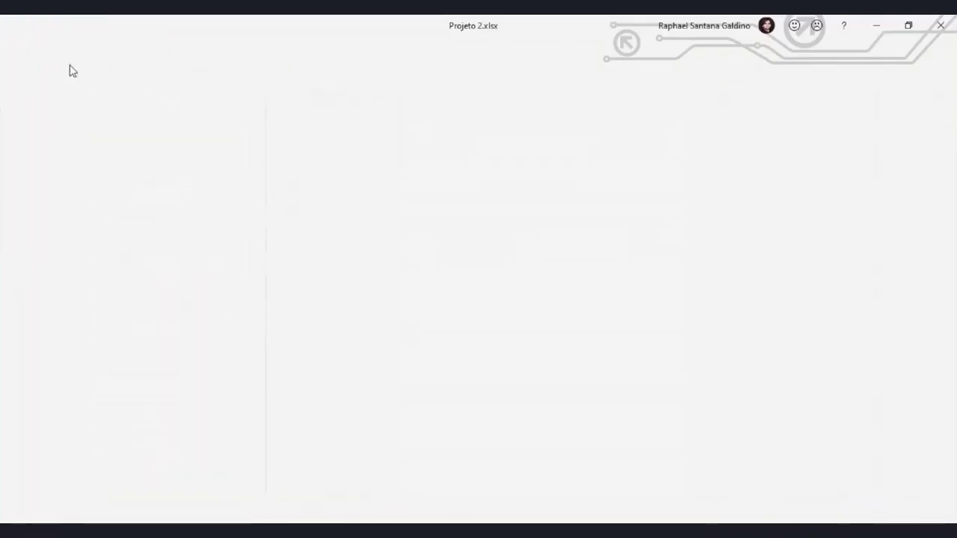
drag(454, 315, 473, 477)
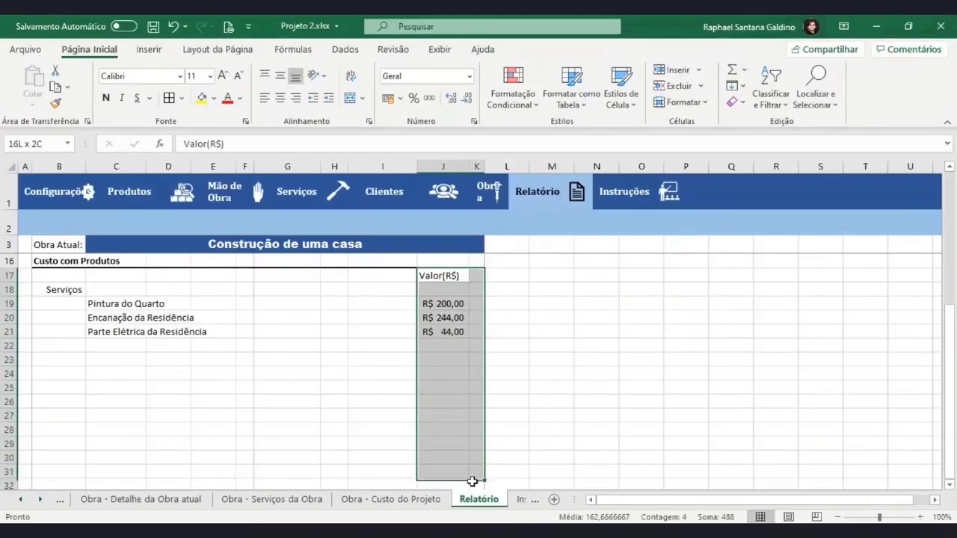
Set Centralizar seleção horizontal alignment in Formatar Células for the Valor block
click(369, 122)
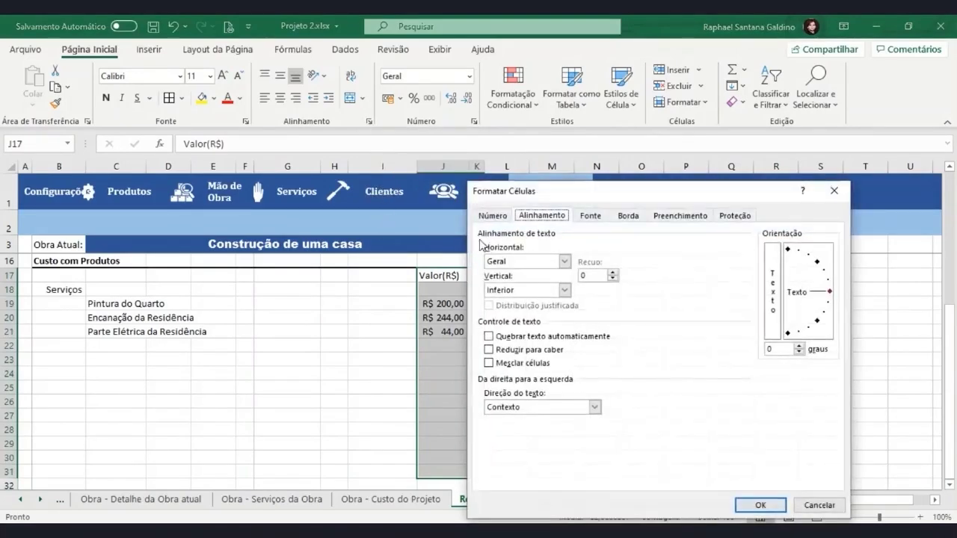
drag(536, 193, 565, 185)
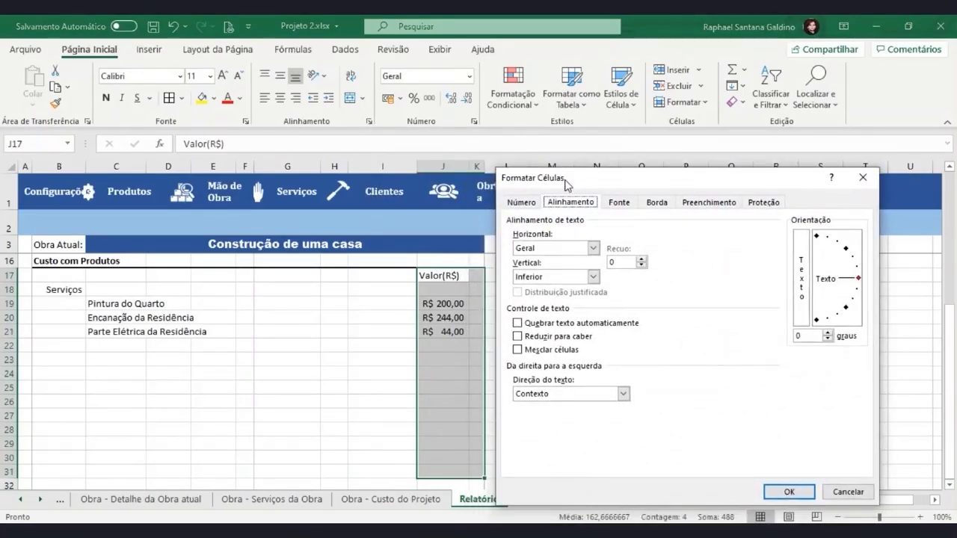
click(594, 249)
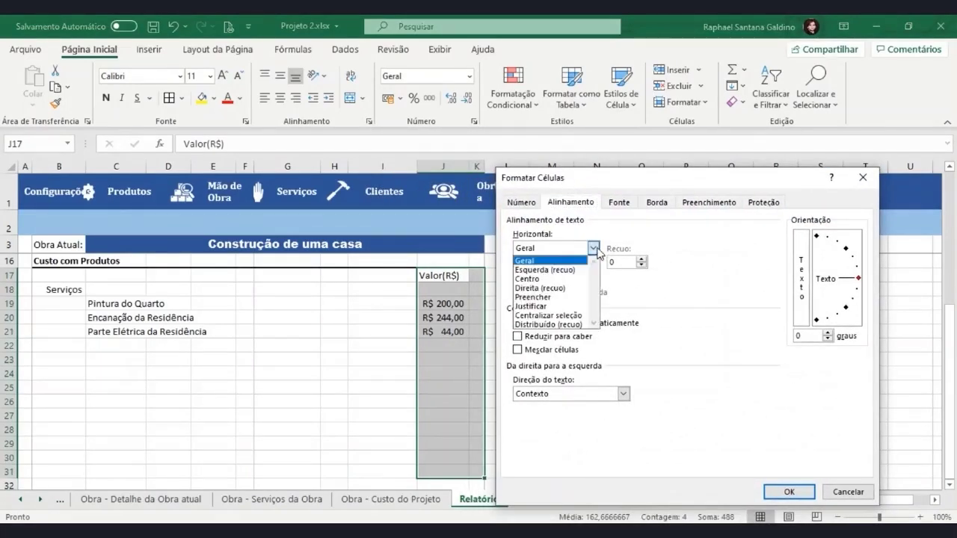
click(553, 315)
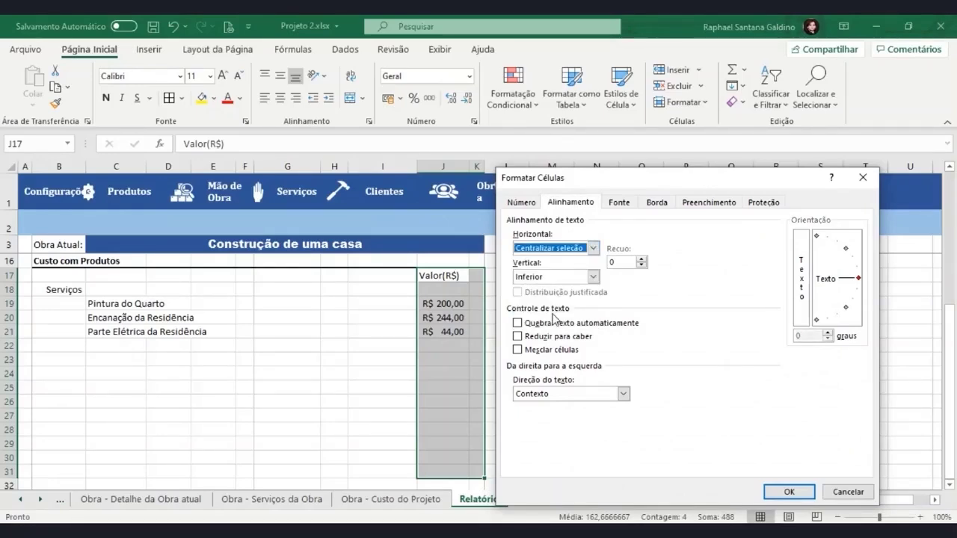
click(788, 492)
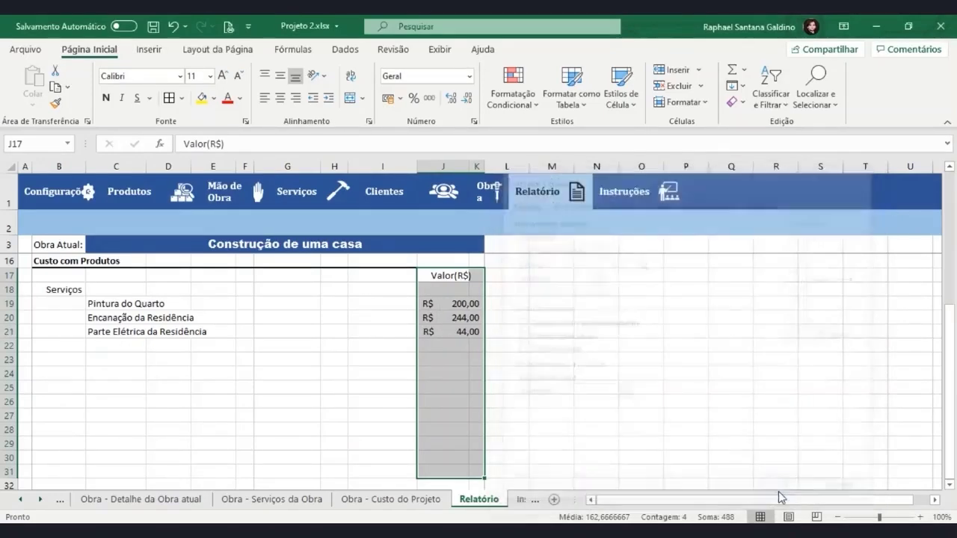
click(459, 370)
click(463, 278)
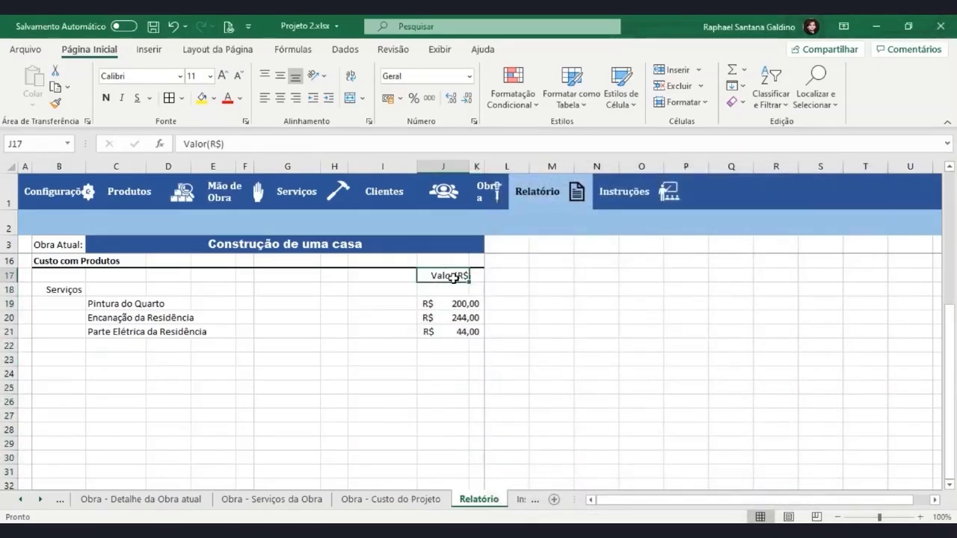
Review the centred Valor(R$) heading and value formulas, then check the print preview
drag(462, 278, 471, 281)
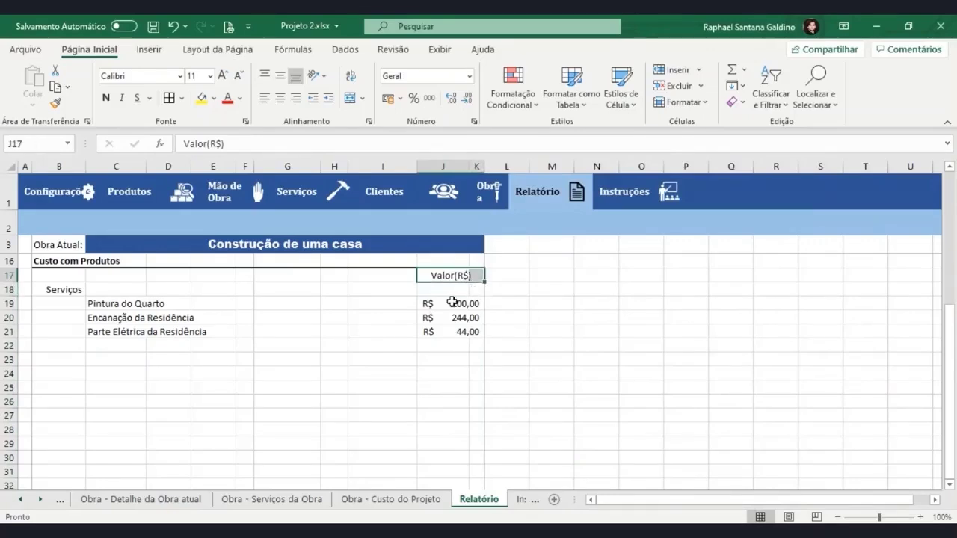
click(450, 303)
click(478, 316)
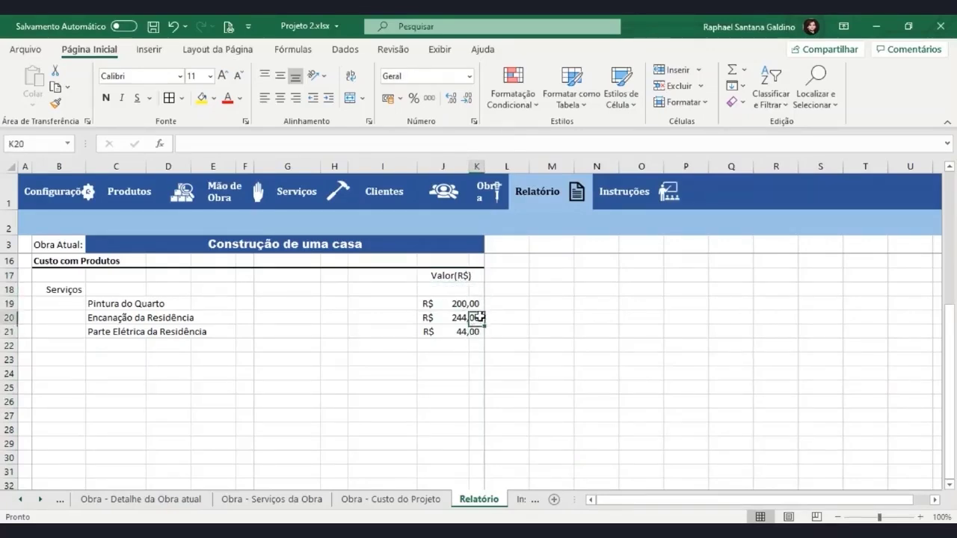
click(478, 303)
key(ctrl+p)
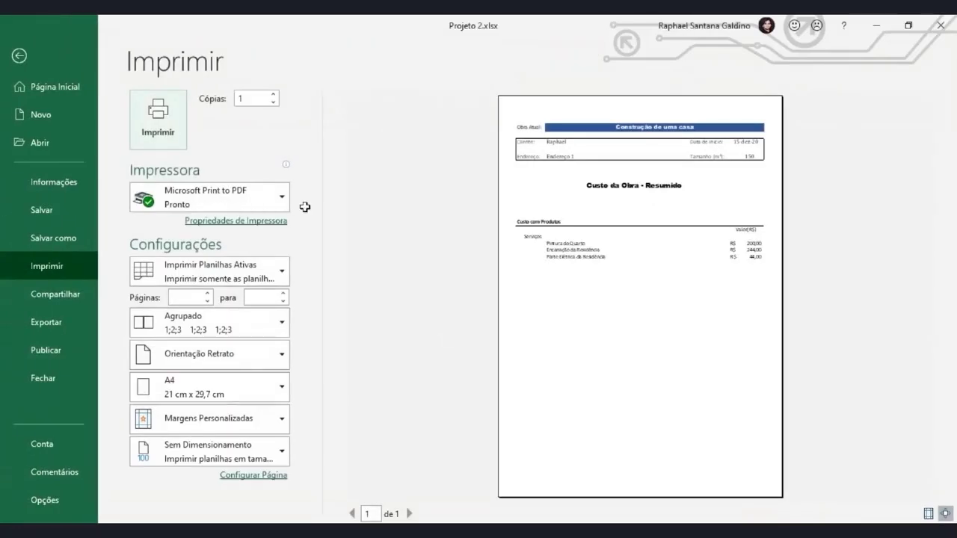
click(29, 46)
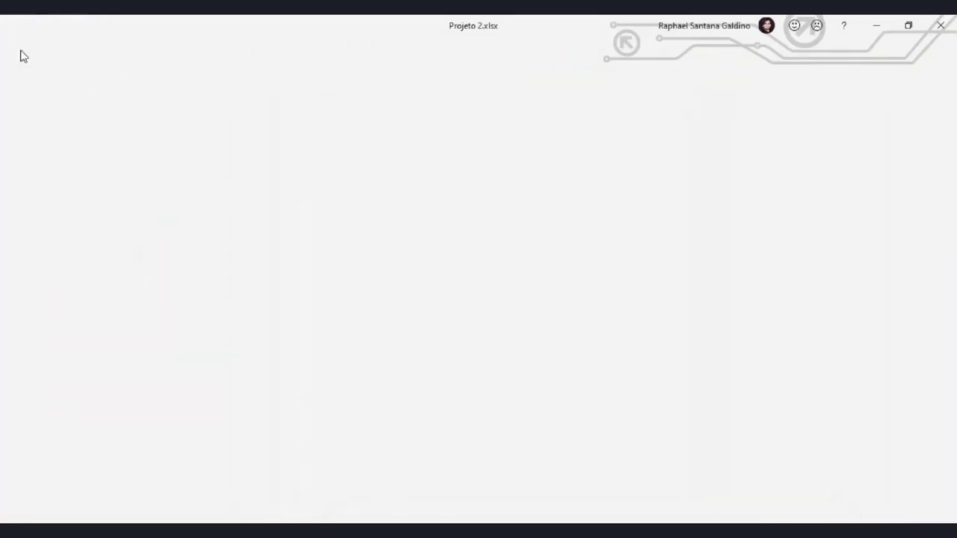
scroll(493, 318, up, 2)
Type 'Valor Total:' in J15 and centre it across J15:K15
click(441, 339)
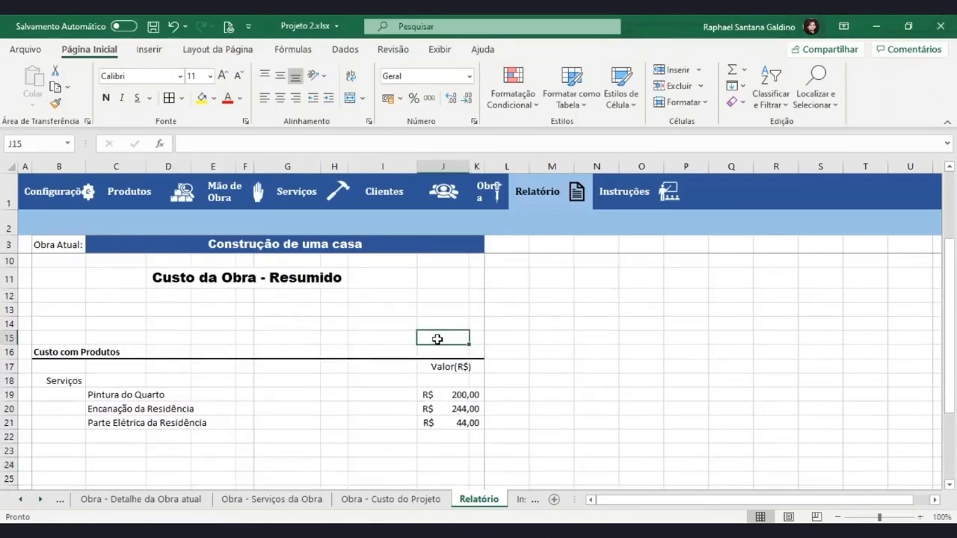
drag(465, 339, 472, 339)
text(Va)
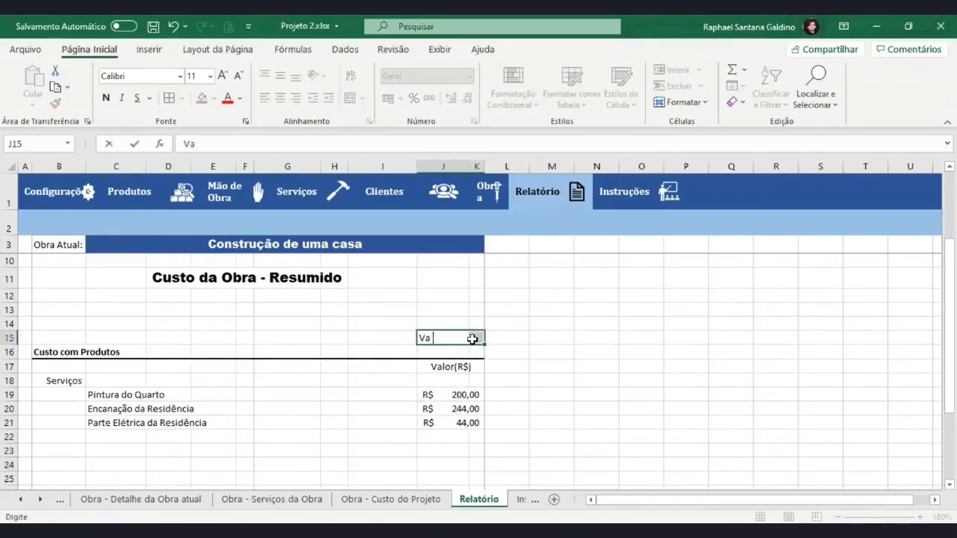
text(lor Total:)
key(Return)
click(474, 350)
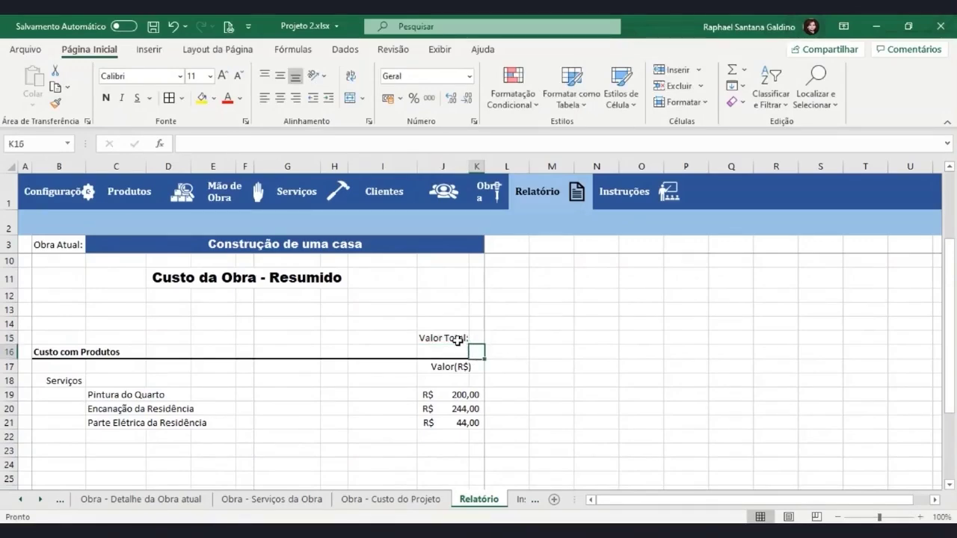
drag(457, 340, 474, 338)
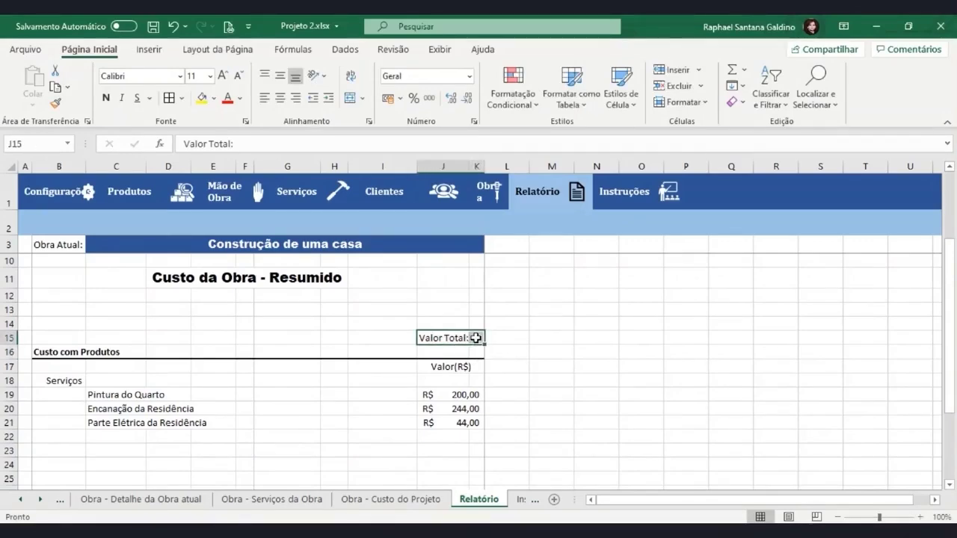
click(369, 119)
click(568, 247)
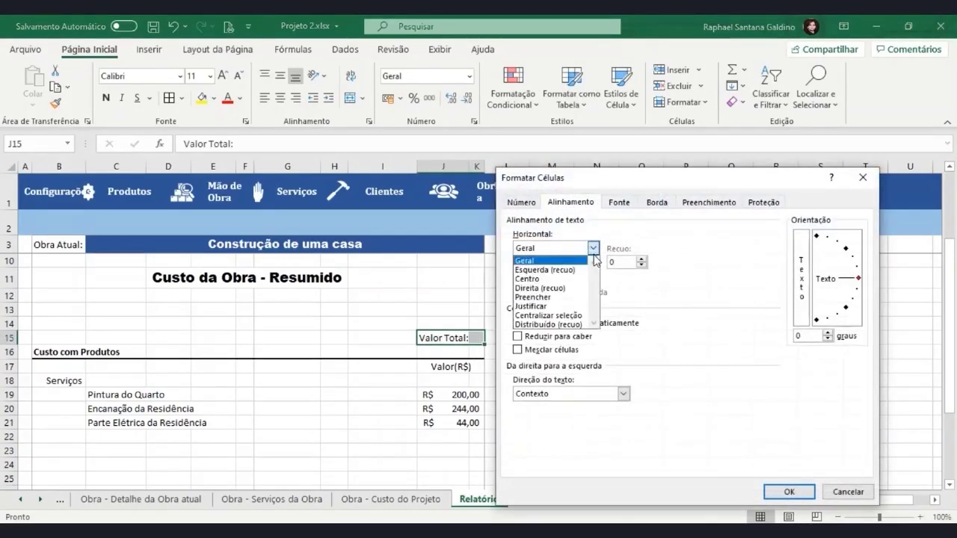
click(572, 317)
click(777, 490)
Centre J16:K16 across selection and enter =SOMA(J19:J26) in J16, showing R$ 488,00
drag(451, 353, 474, 351)
key(ctrl+1)
click(593, 248)
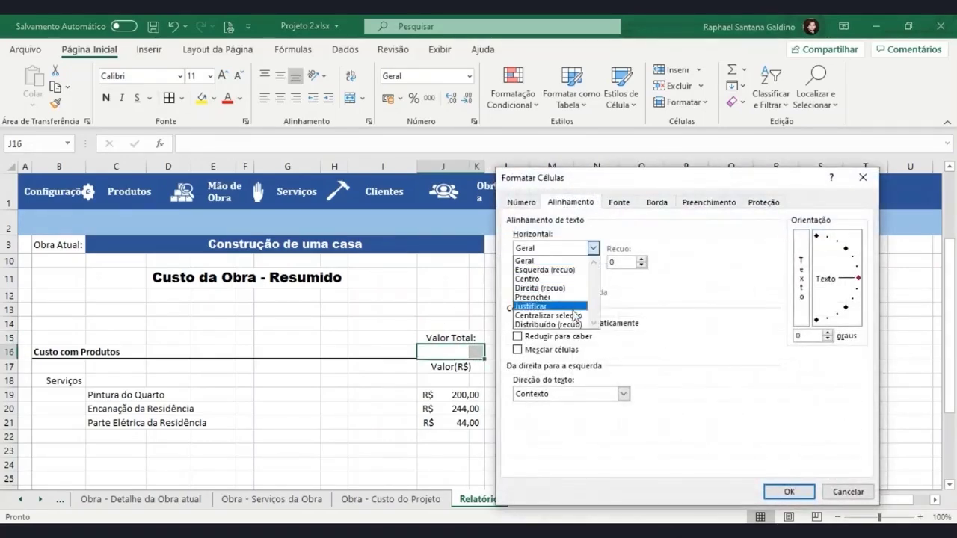
click(553, 317)
click(787, 491)
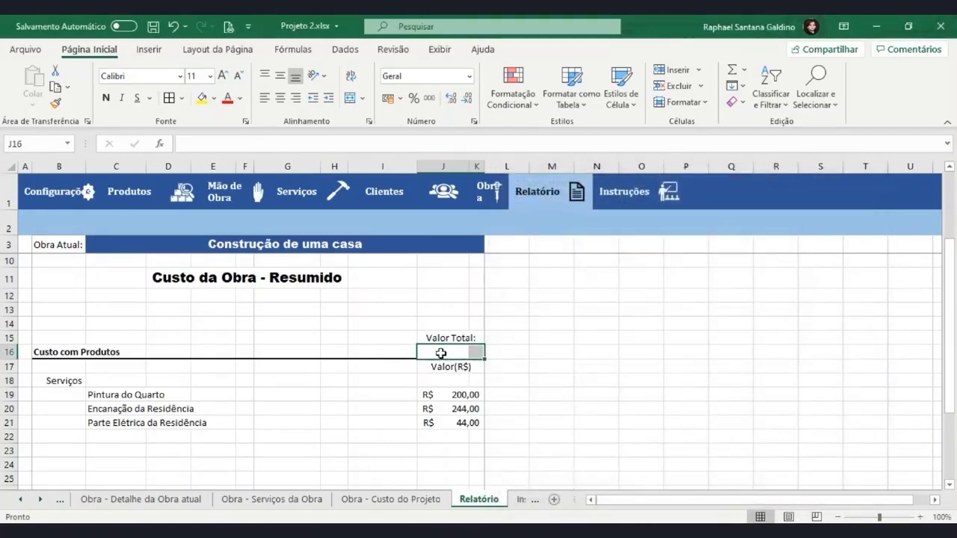
text(=Soma)
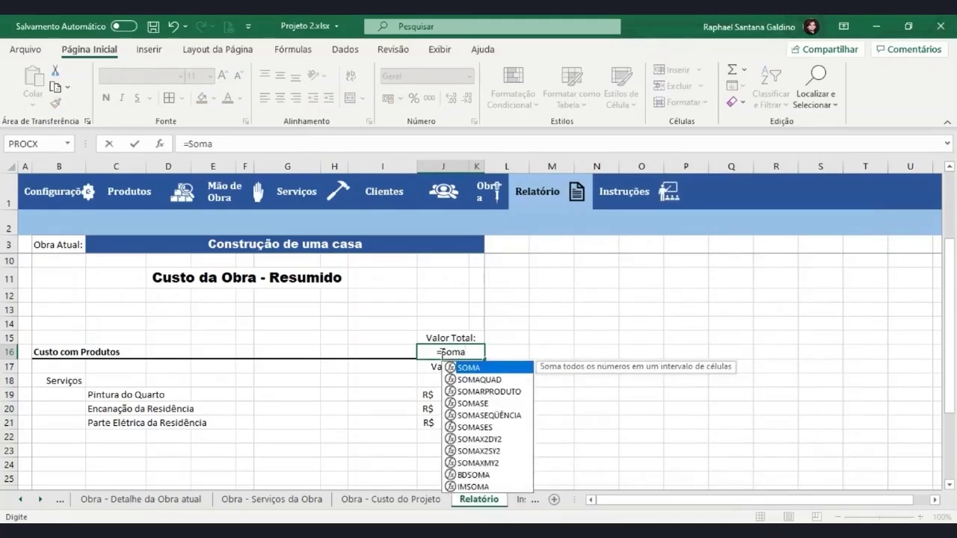
text(()
drag(449, 394, 454, 456)
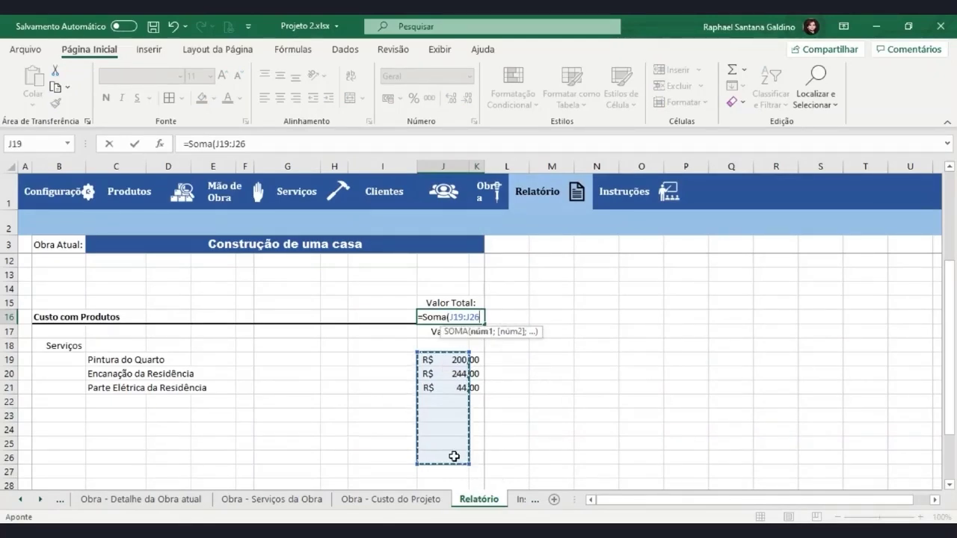
text())
key(Return)
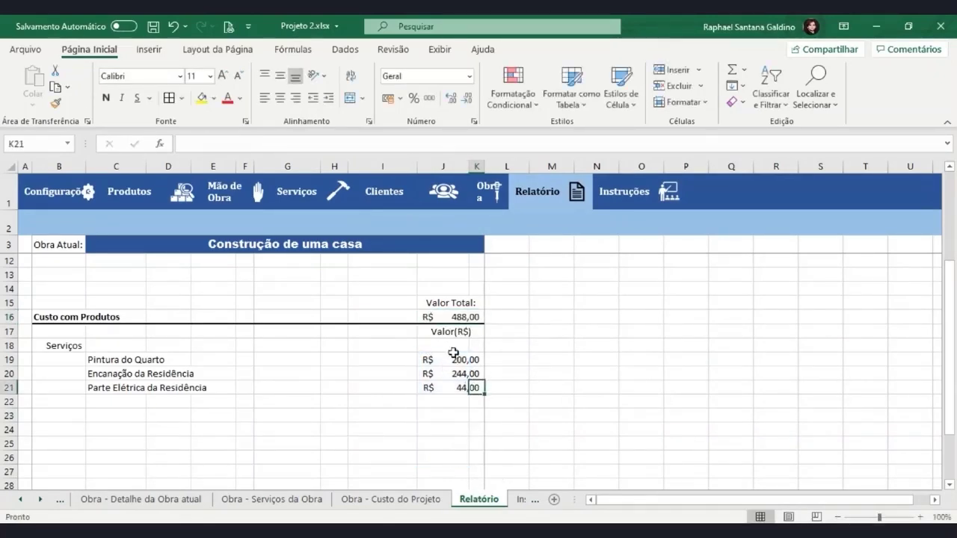
click(433, 317)
drag(438, 303, 460, 317)
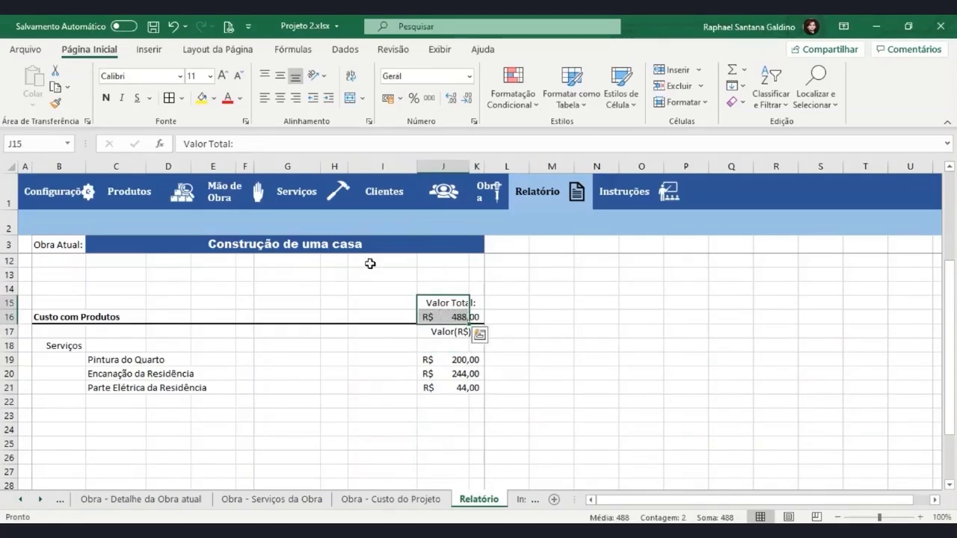
Make the Valor Total label and total bold, and adjust the label's font size
click(106, 98)
click(333, 401)
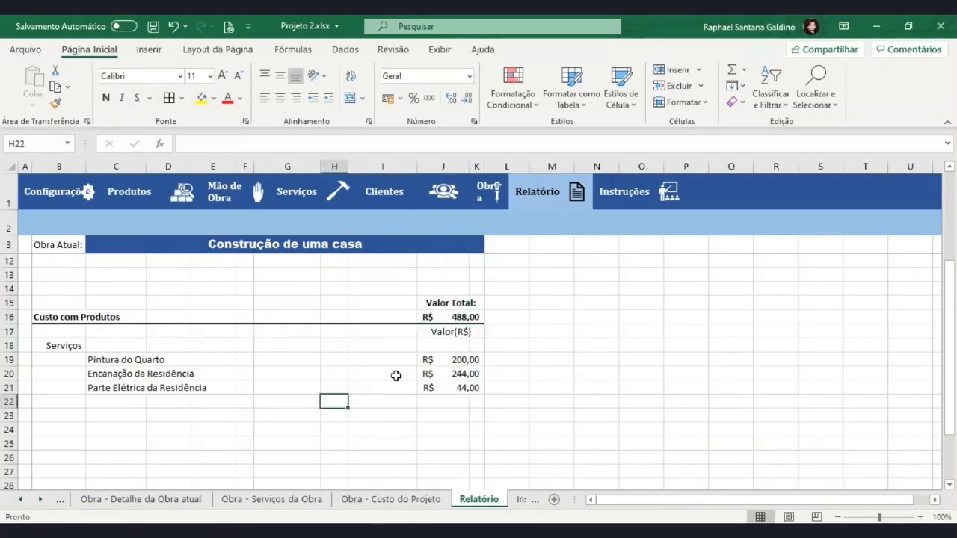
click(429, 302)
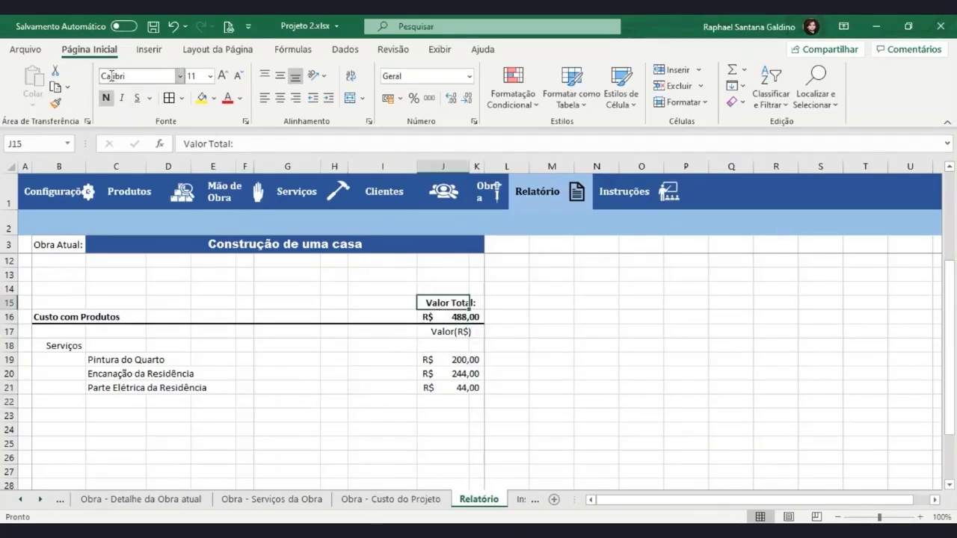
click(237, 77)
click(222, 76)
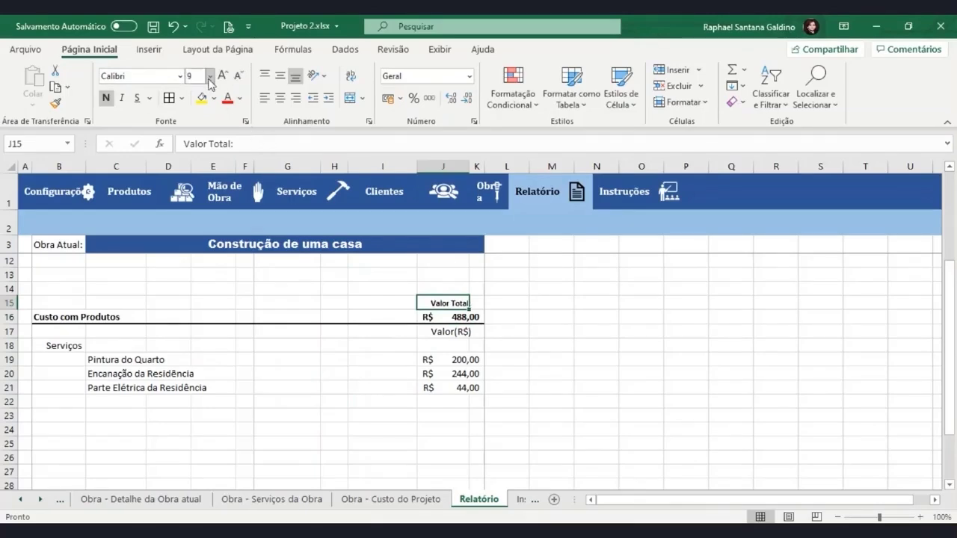
click(222, 76)
click(244, 345)
Shrink the Valor(R$) heading font and check the print preview
click(453, 333)
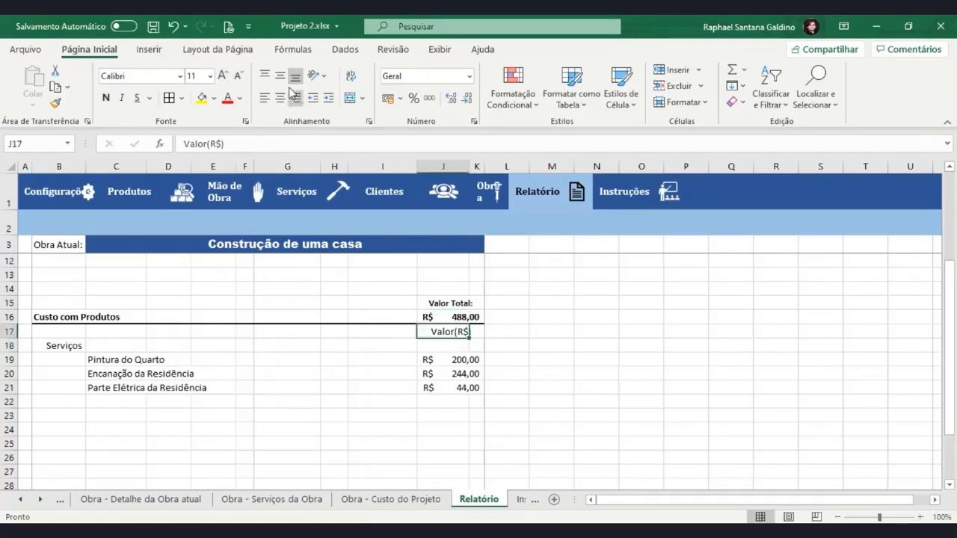
click(237, 75)
click(287, 346)
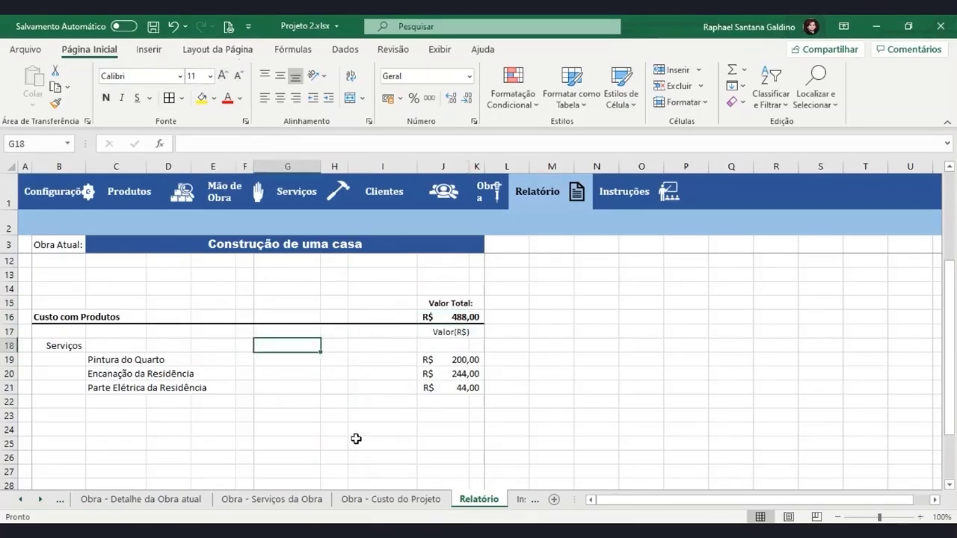
key(ctrl+p)
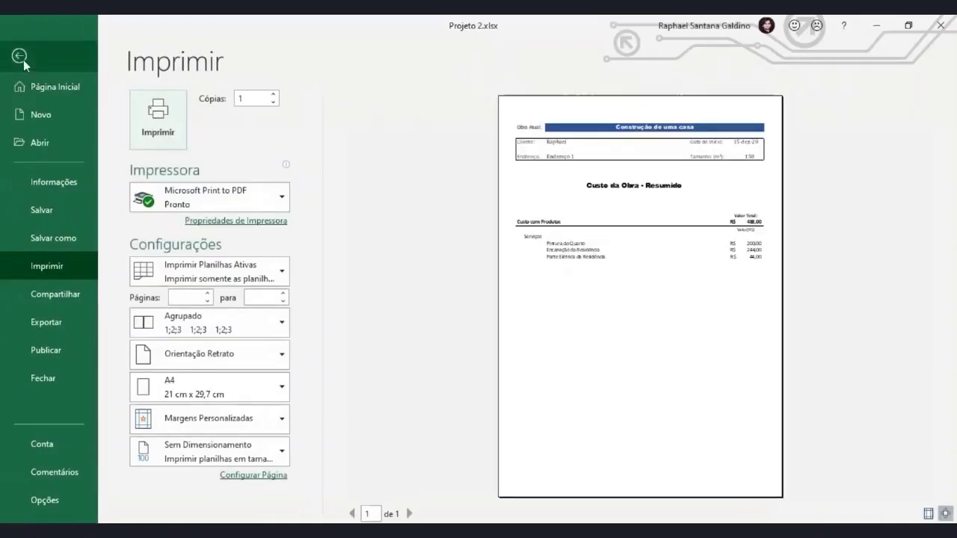
click(18, 55)
Enlarge the Custo com Produtos heading and the service names in B18:C21
click(71, 317)
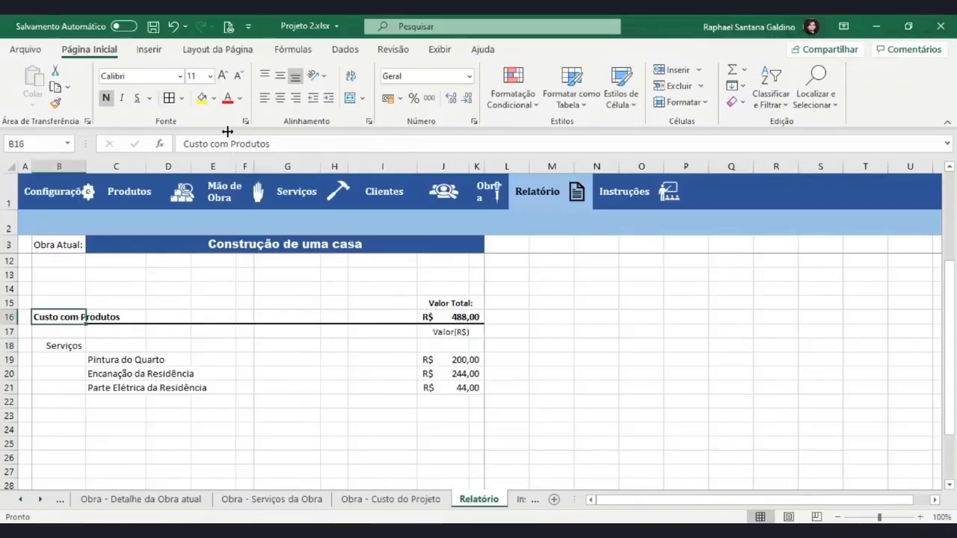
click(223, 76)
click(382, 317)
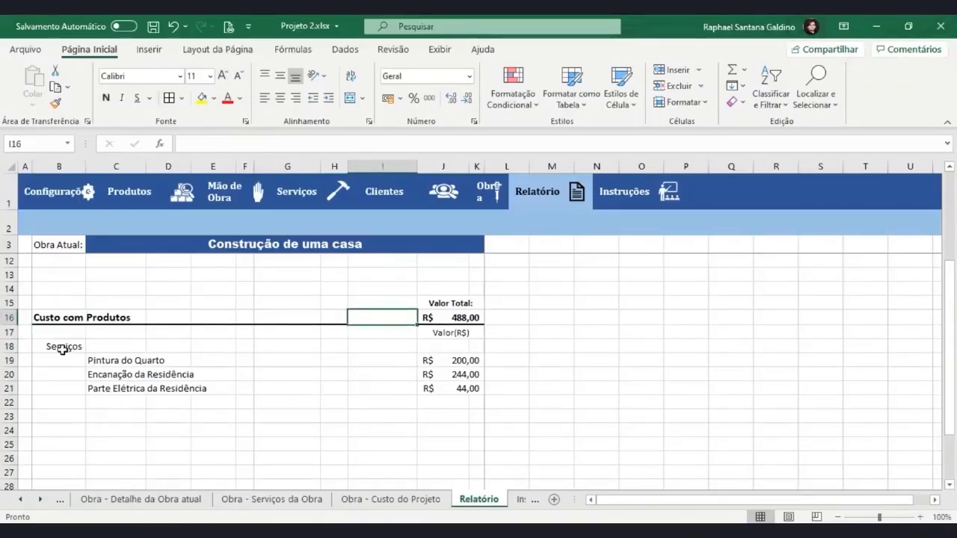
drag(68, 352, 142, 387)
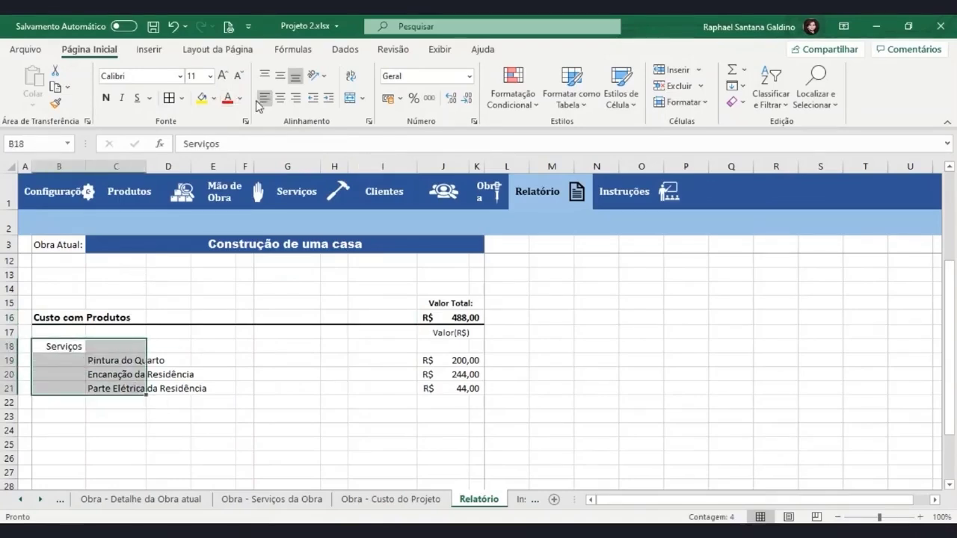
click(224, 77)
click(213, 376)
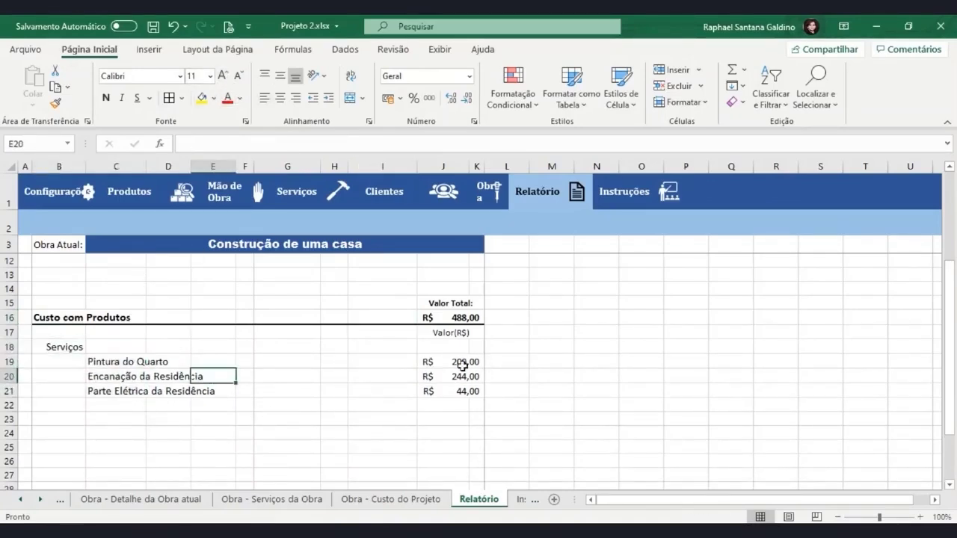
Enlarge the Valor(R$) heading and J19:J21 service values, then recheck the print preview
click(450, 334)
click(223, 76)
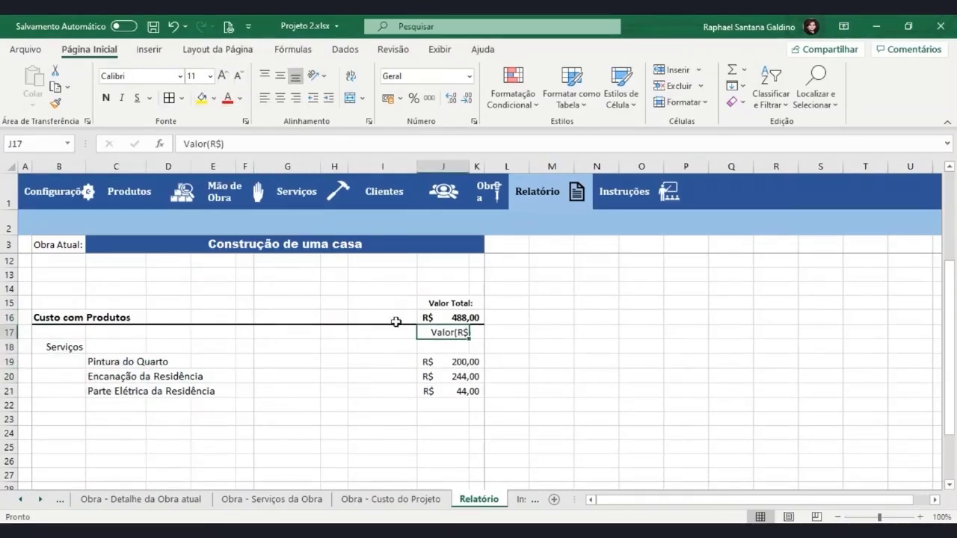
click(447, 303)
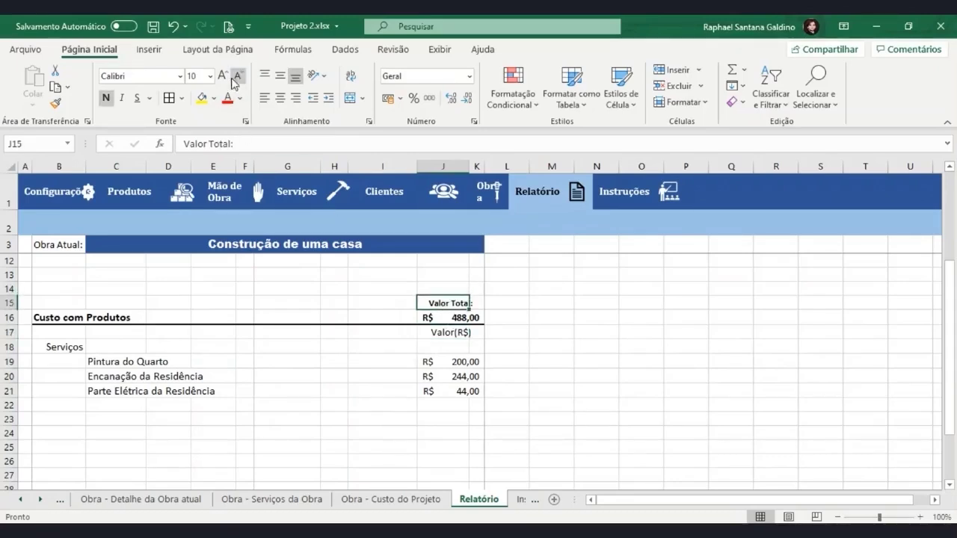
click(433, 320)
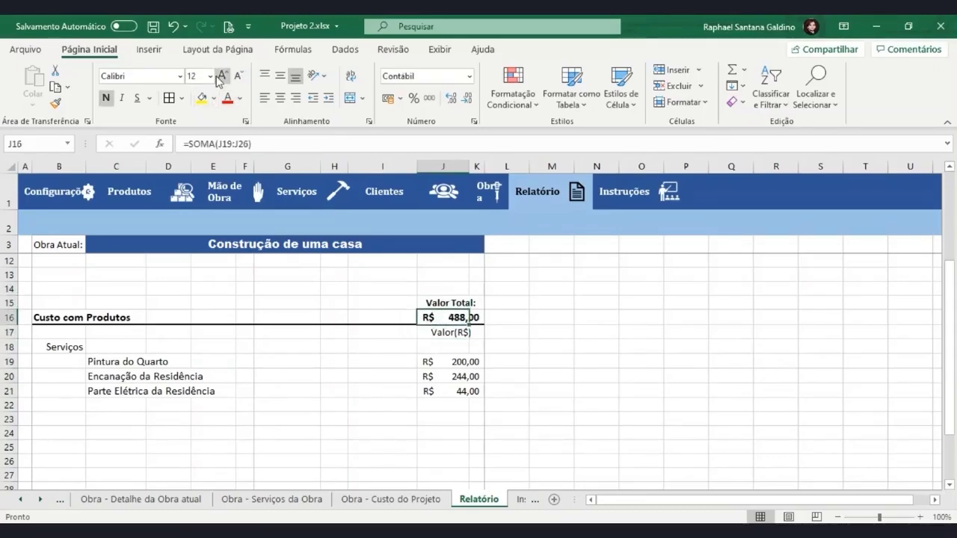
drag(437, 362, 437, 394)
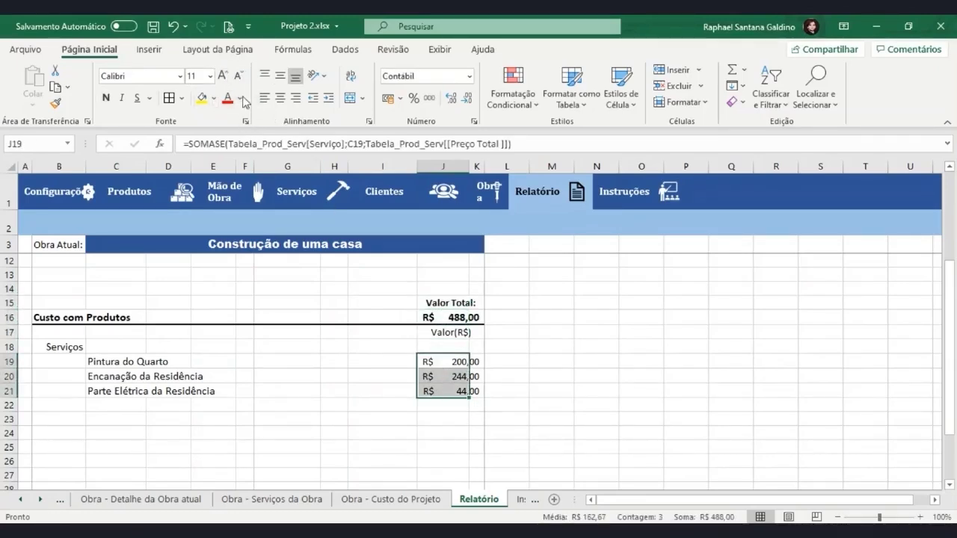
key(ctrl+p)
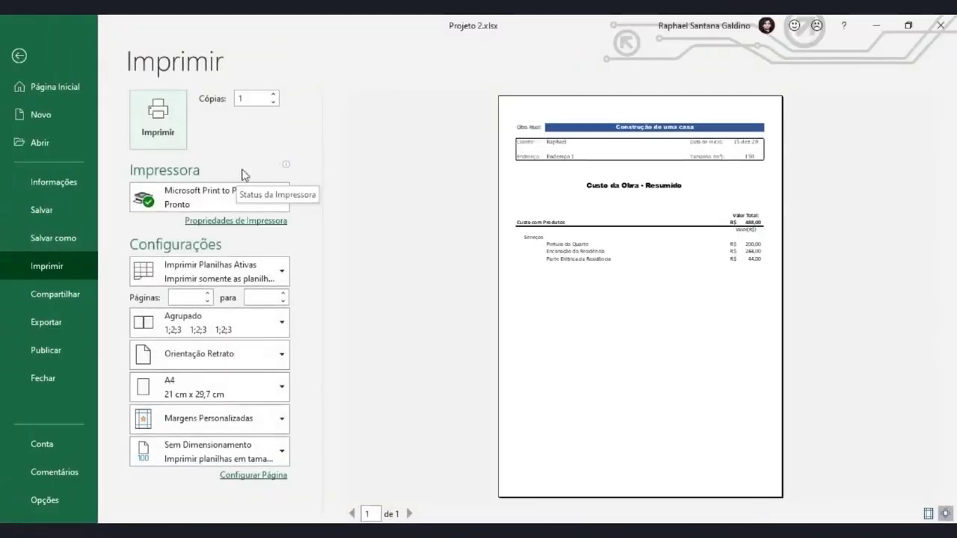
click(19, 56)
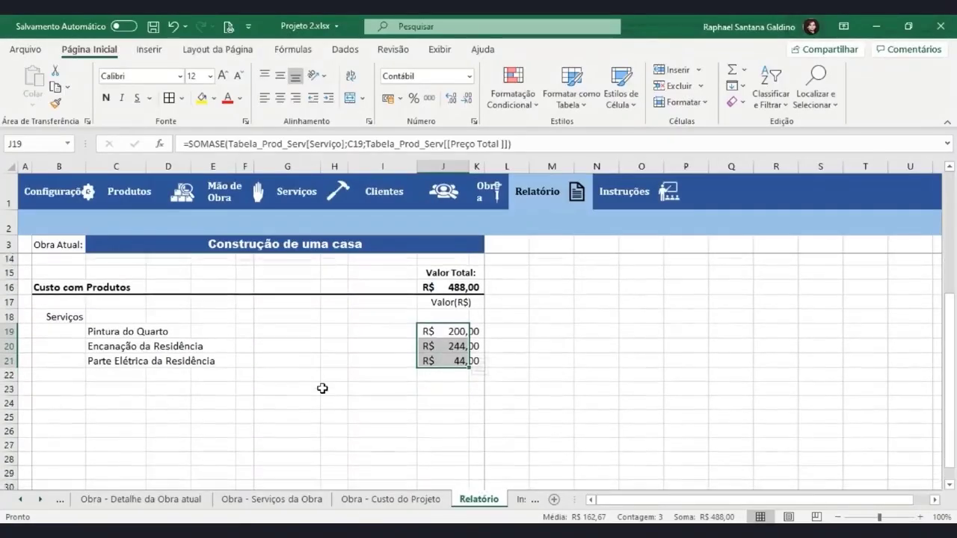
scroll(322, 388, down, 1)
click(444, 349)
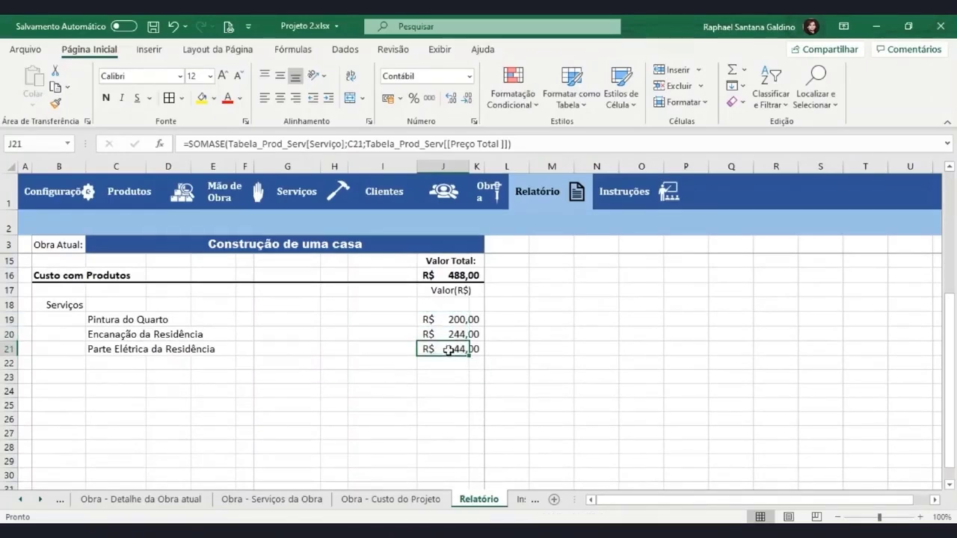
Fill the J21 SOMASE formula down to J29 and check the print preview
drag(471, 356, 461, 464)
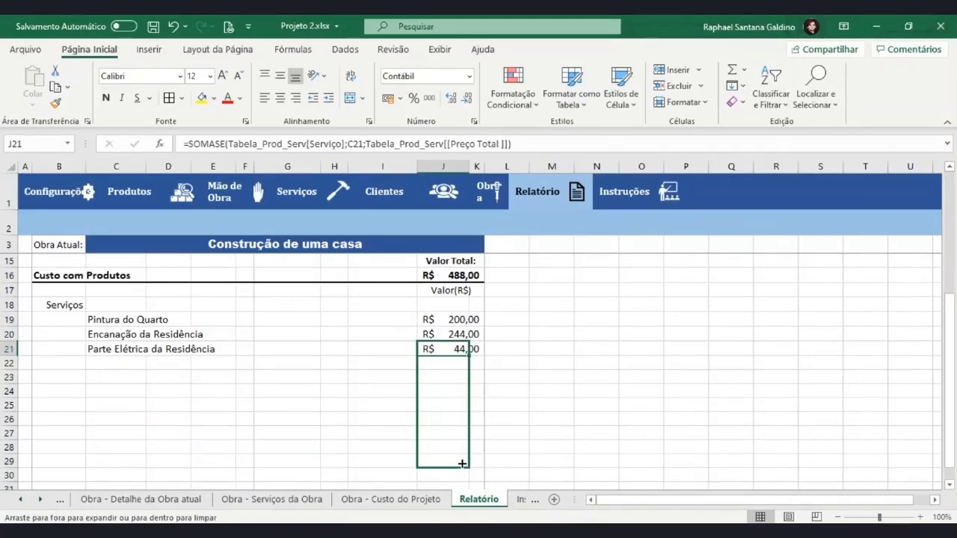
drag(462, 463, 461, 463)
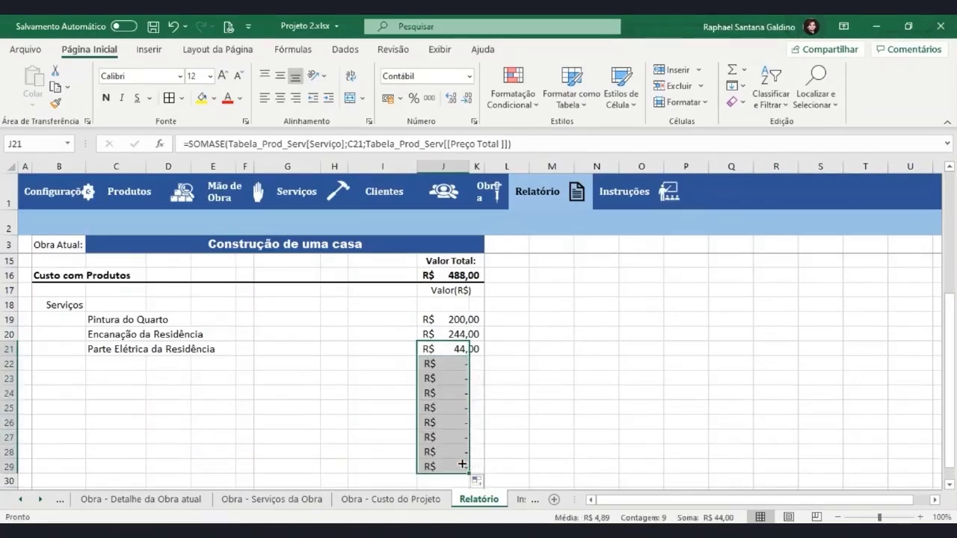
click(460, 422)
click(449, 369)
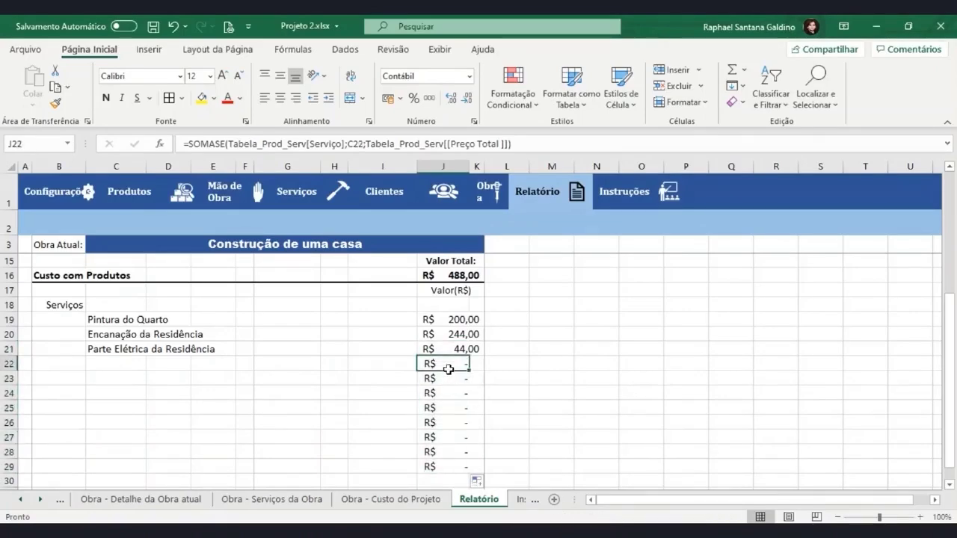
key(ctrl+p)
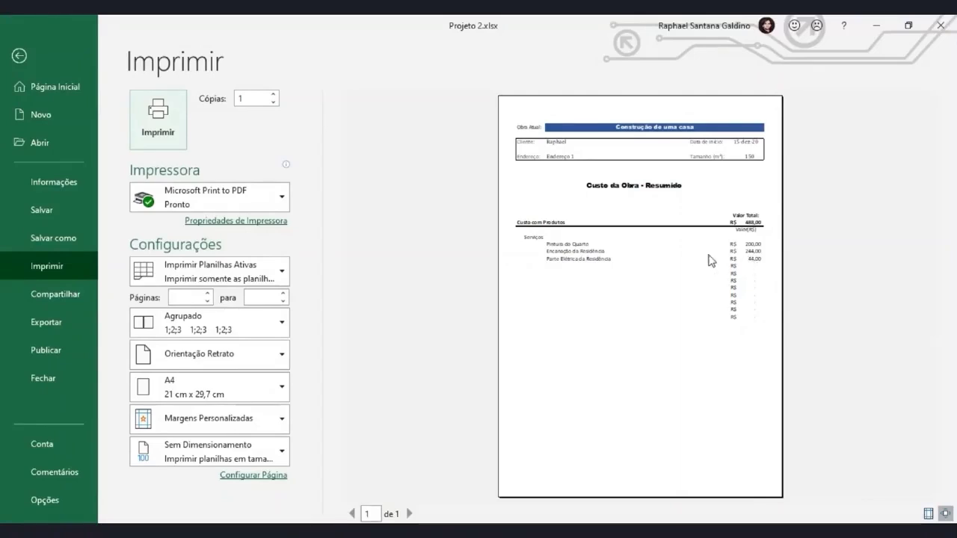
click(22, 58)
click(122, 365)
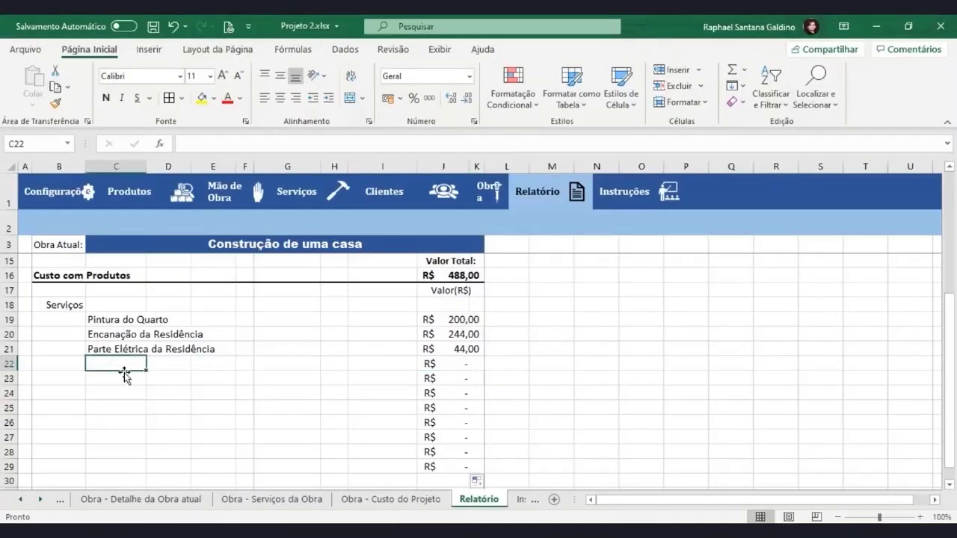
click(445, 363)
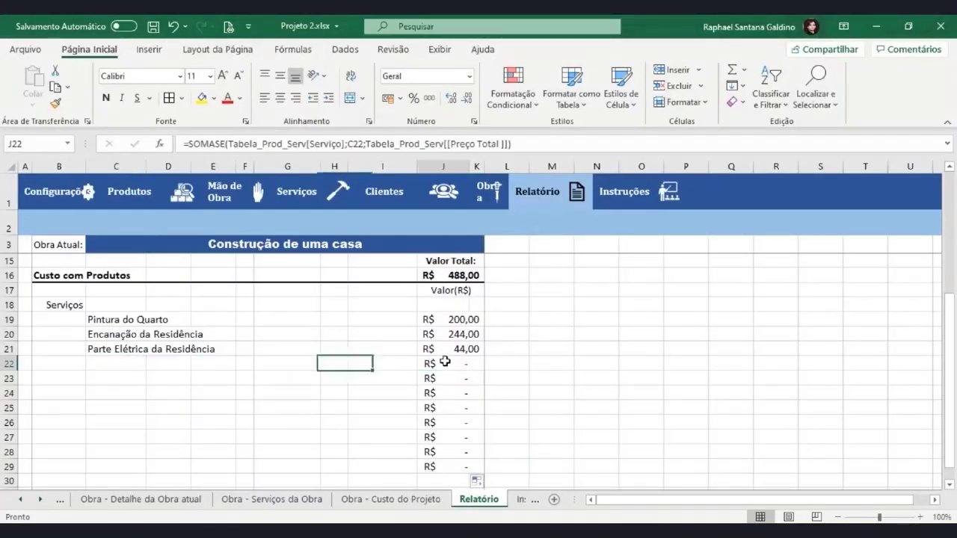
Wrap J22's SOMASE formula in SE(C22=0;"";…) so empty service rows stay blank
click(195, 144)
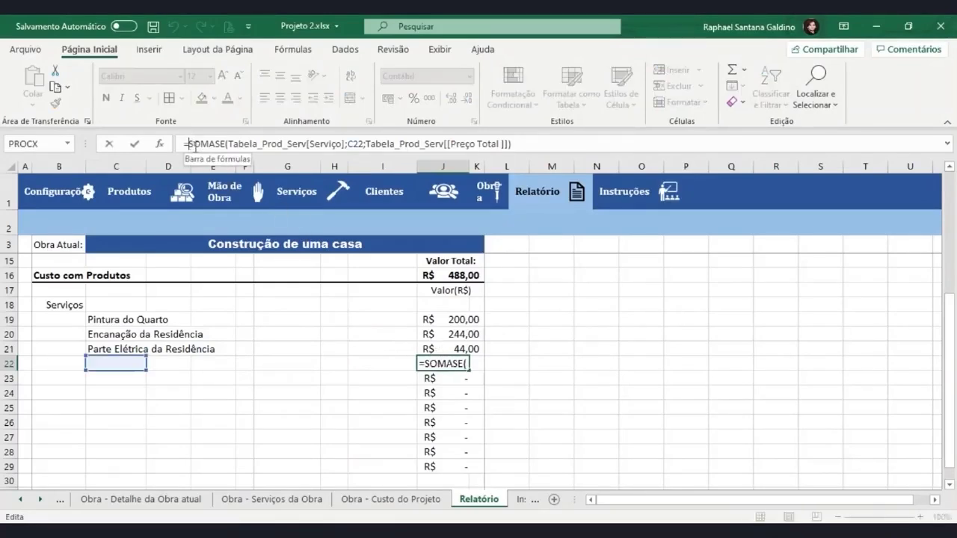
text(SE)
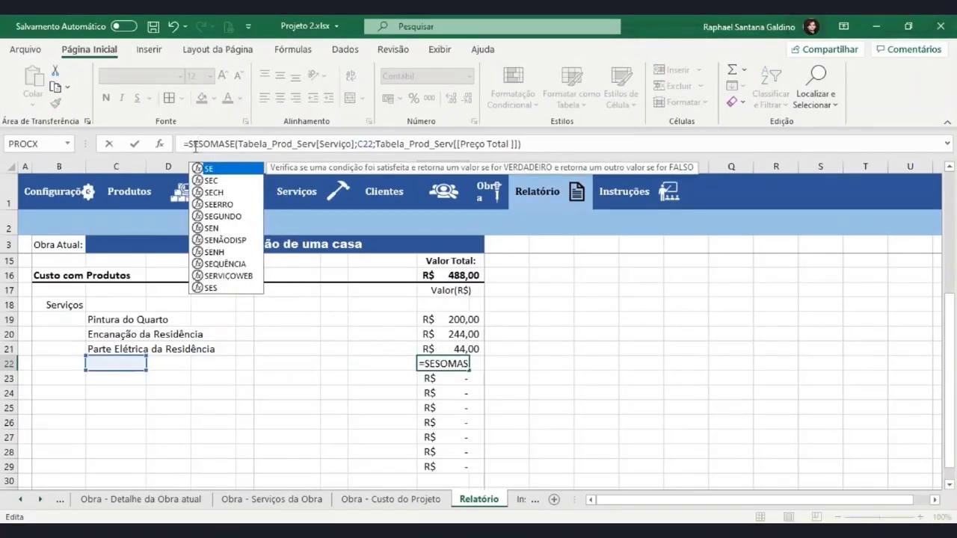
text(()
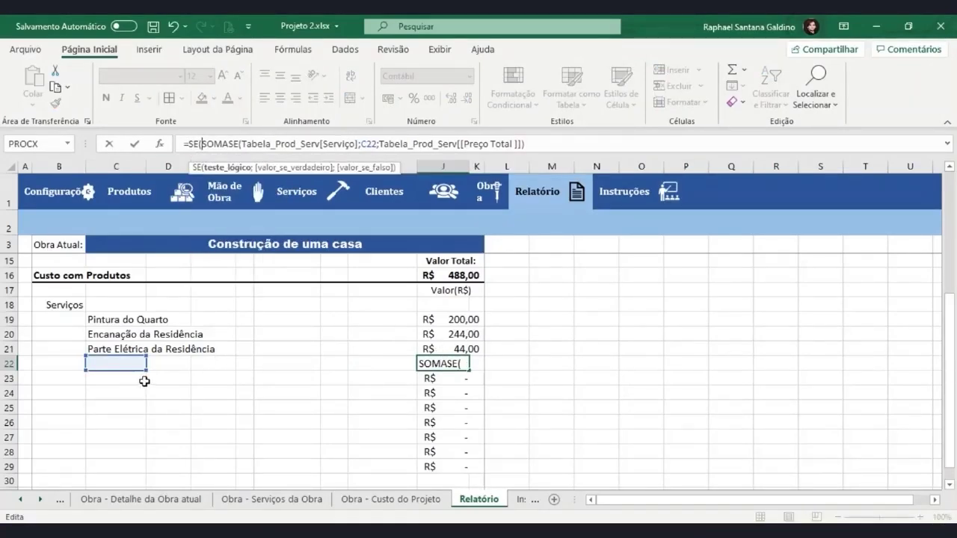
click(130, 365)
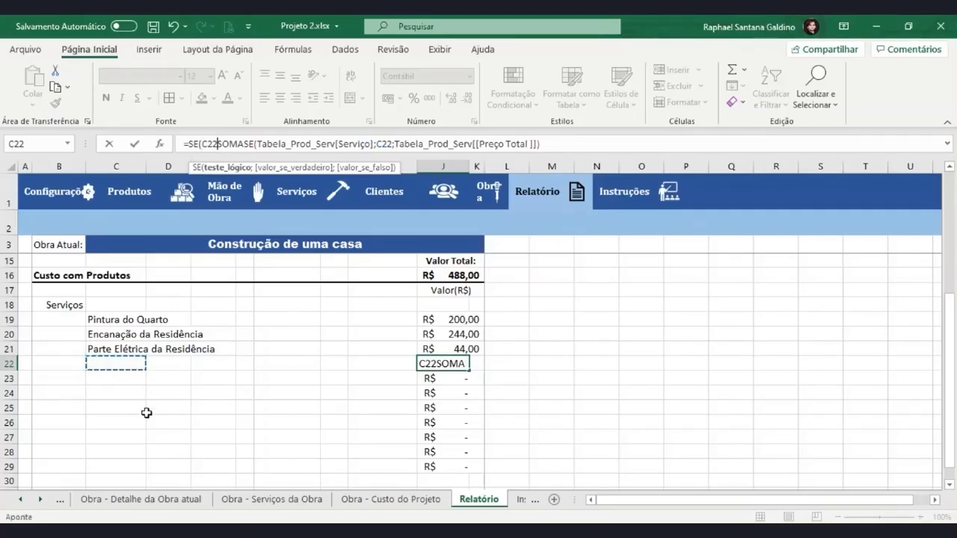
text(=)
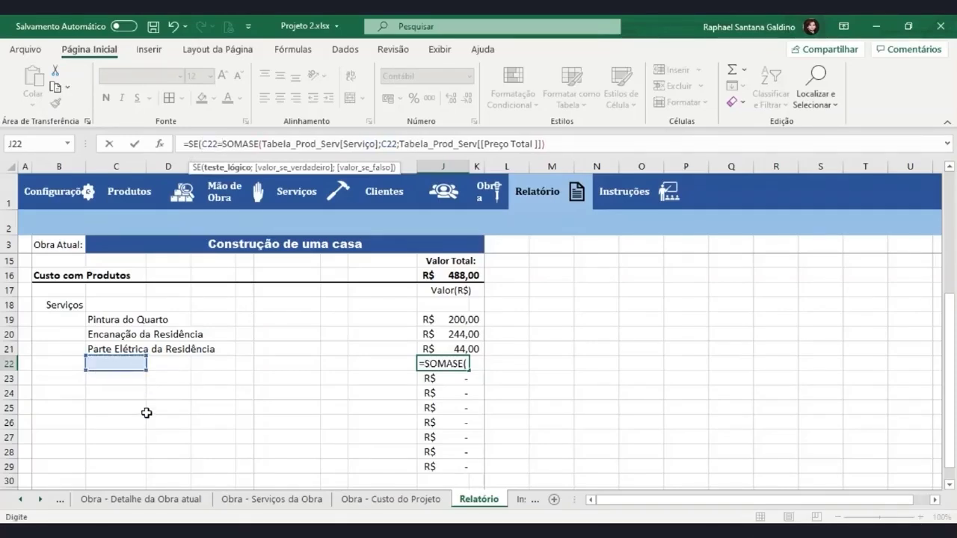
text(0)
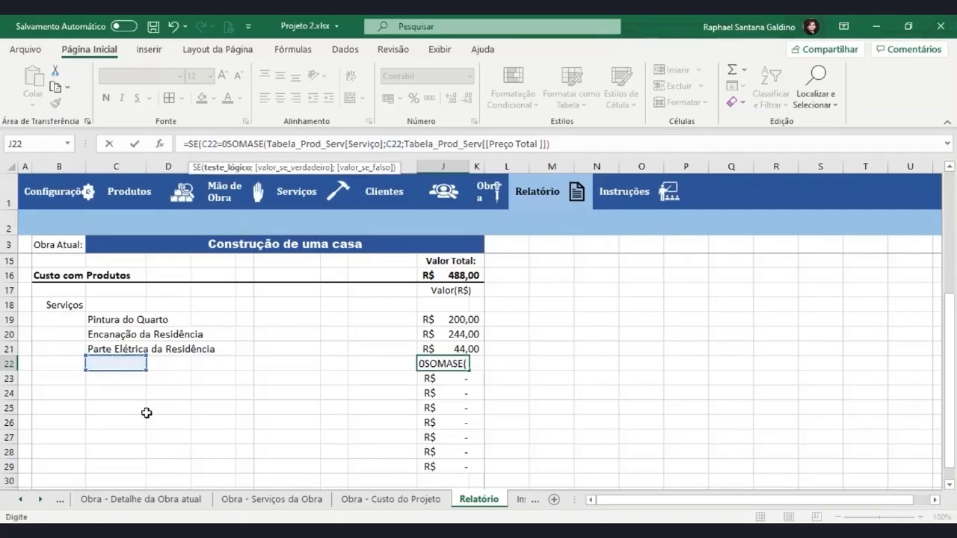
text(;)
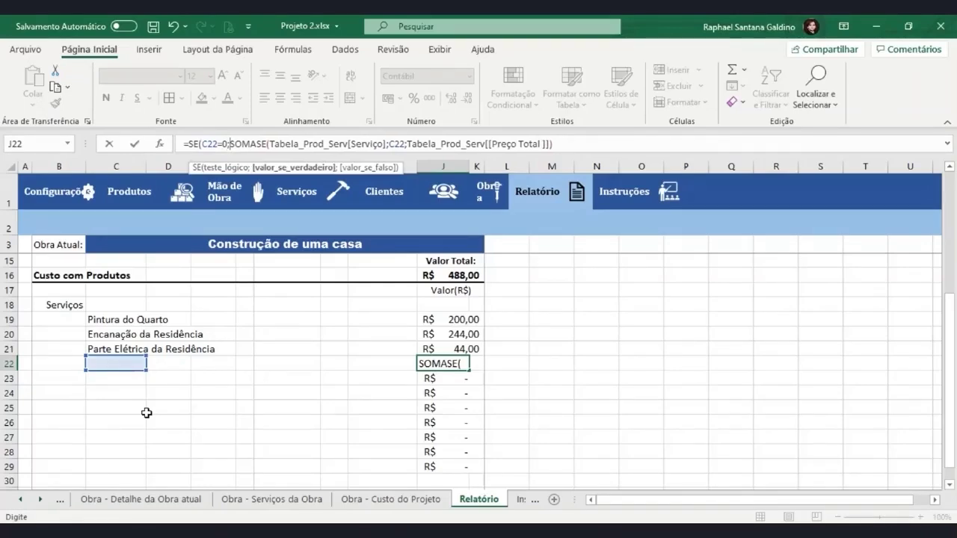
text("")
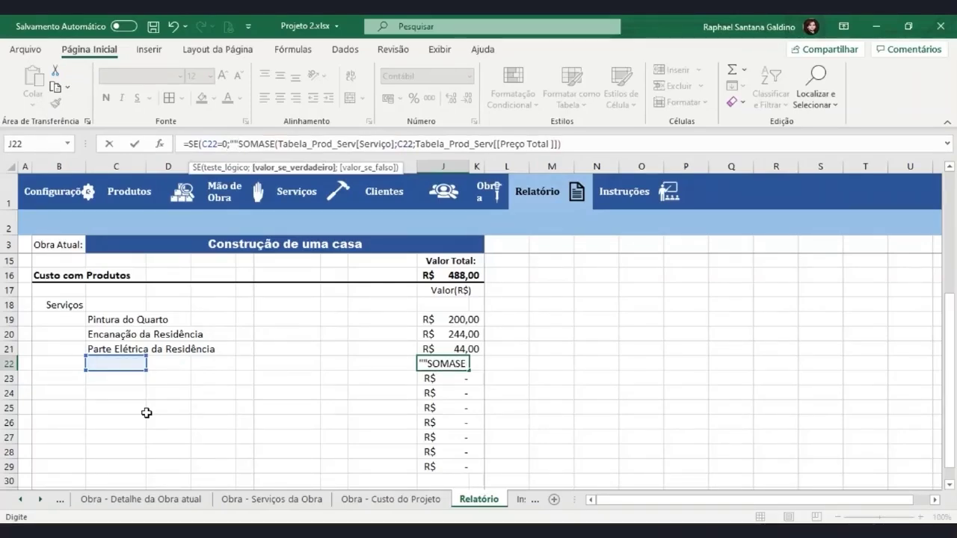
text(;)
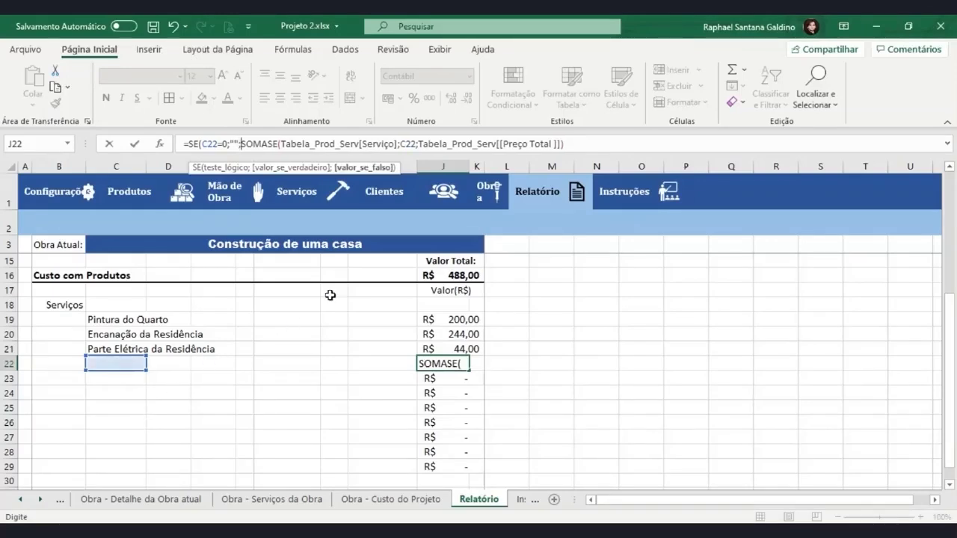
click(632, 139)
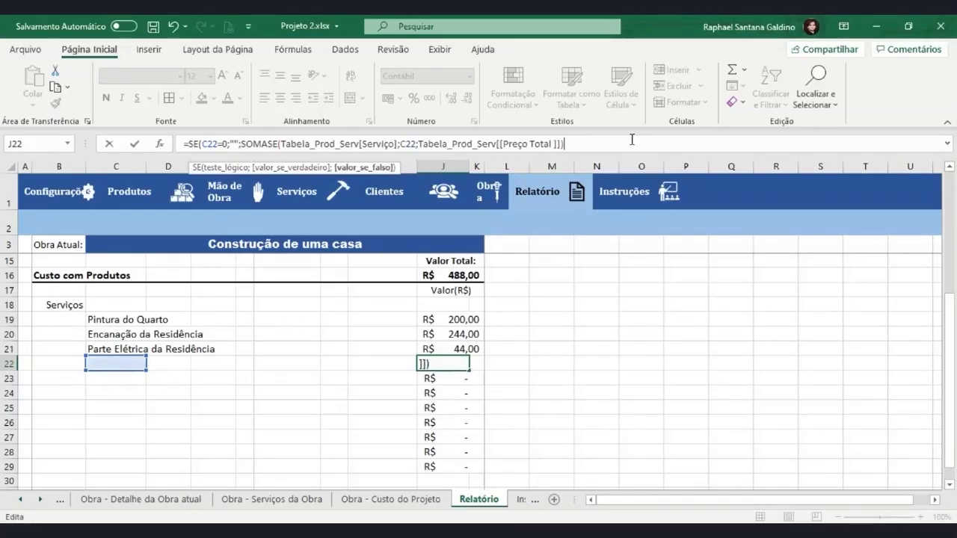
key(Return)
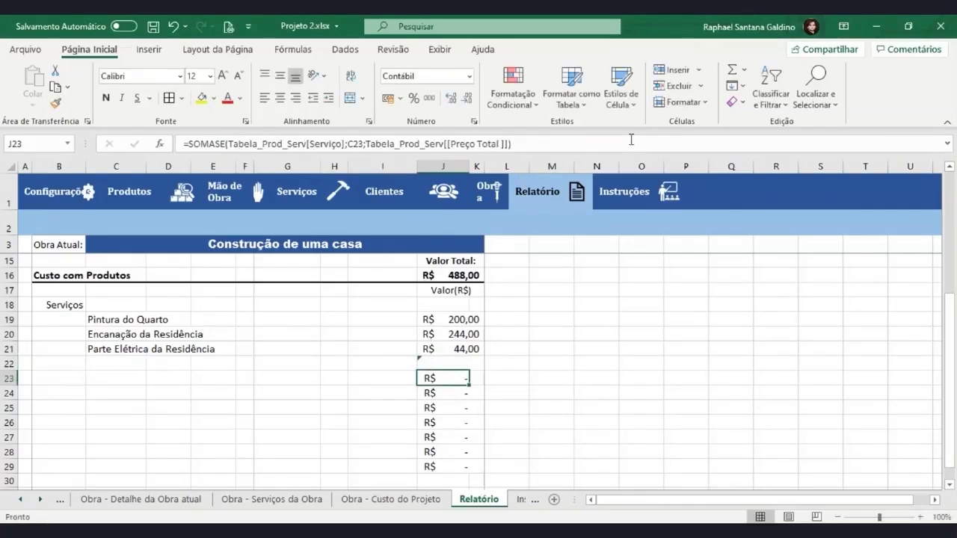
Copy the blank-if-empty J22 formula down to J29 and verify the empty service rows
click(449, 364)
mouse_move(468, 370)
mouse_down()
mouse_move(469, 473)
mouse_move(465, 318)
mouse_move(464, 367)
mouse_up()
click(139, 362)
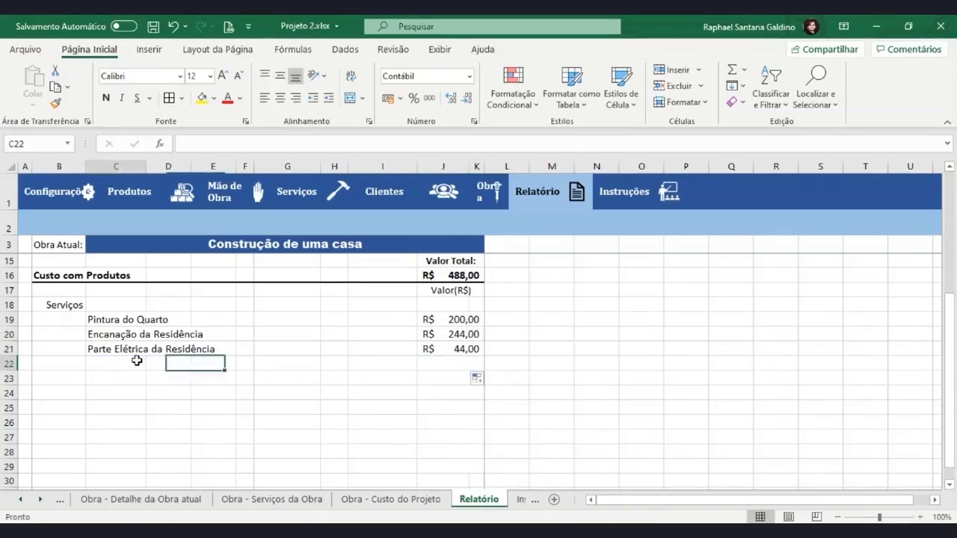
click(136, 397)
click(132, 417)
click(119, 363)
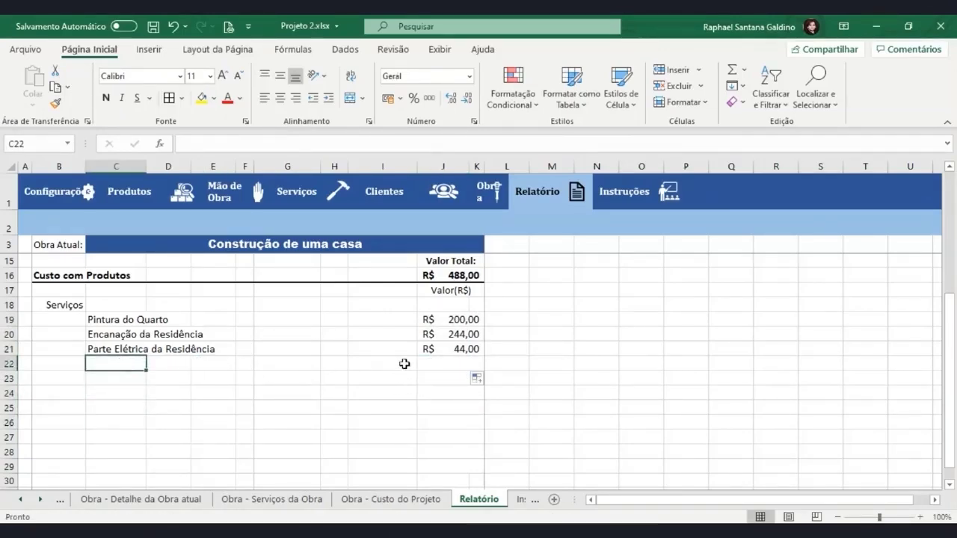
click(450, 366)
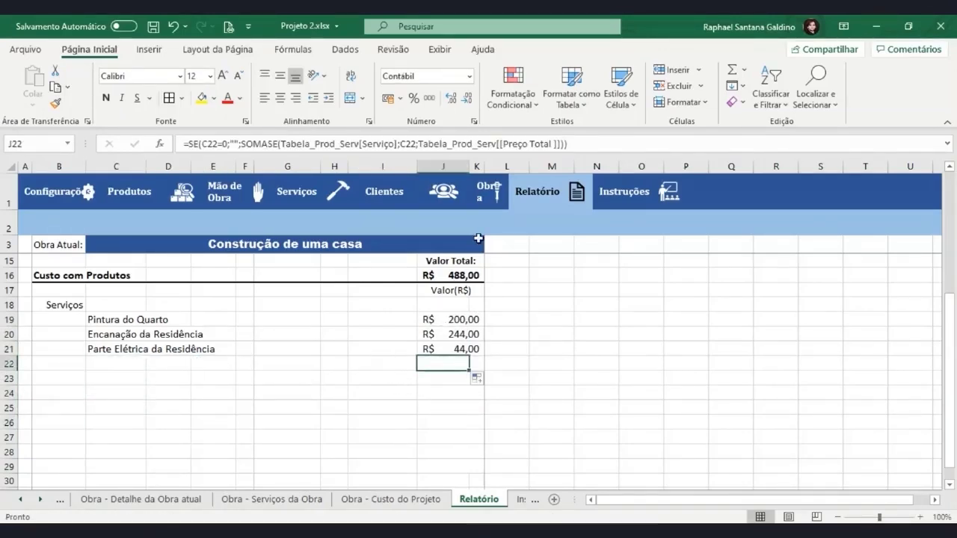
click(494, 199)
Add Encanação da Residência as a fourth row in the Serviços da Obra table
click(252, 223)
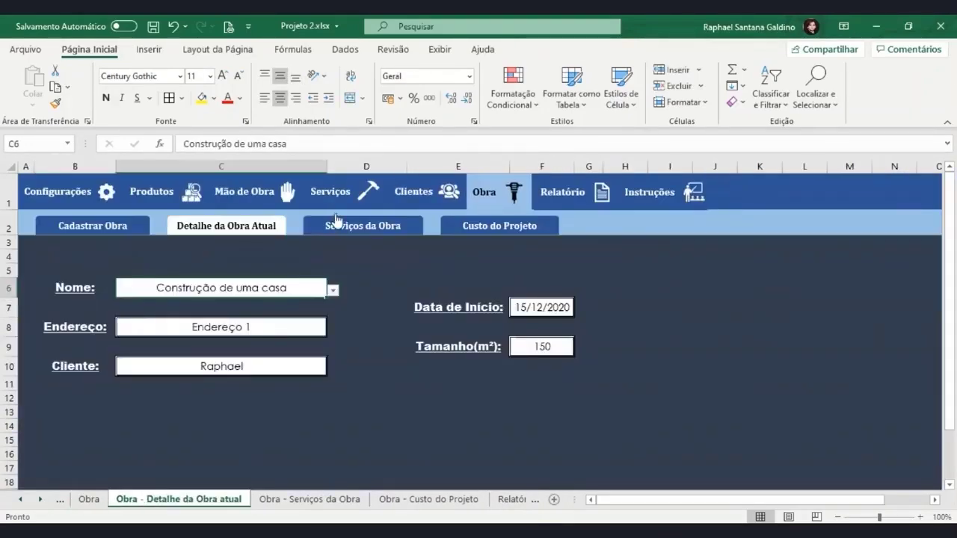
click(551, 196)
click(486, 200)
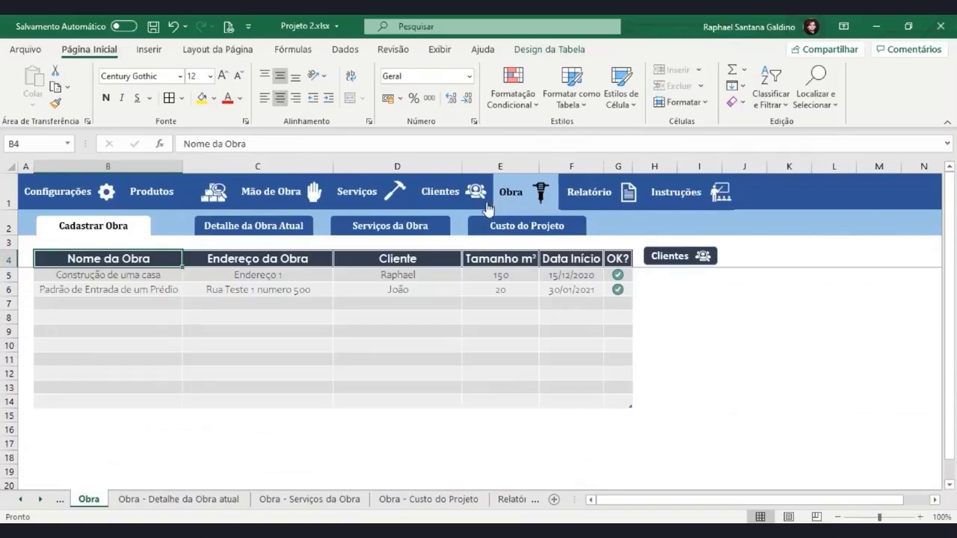
click(422, 232)
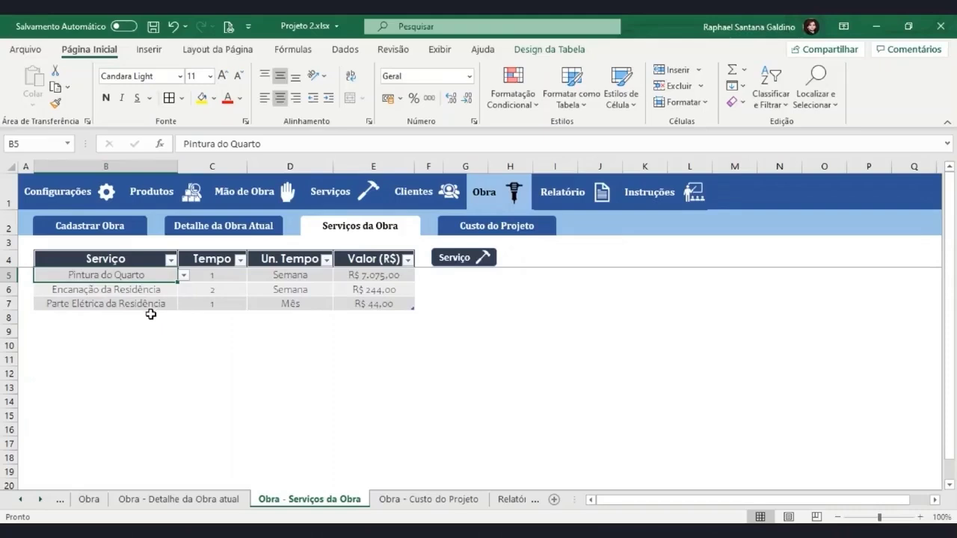
click(165, 317)
click(183, 319)
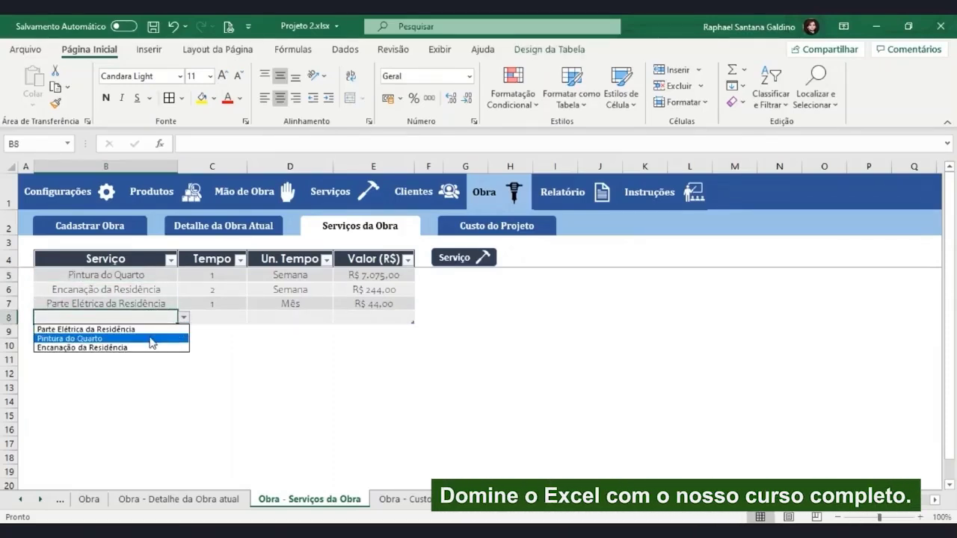
click(121, 348)
click(377, 318)
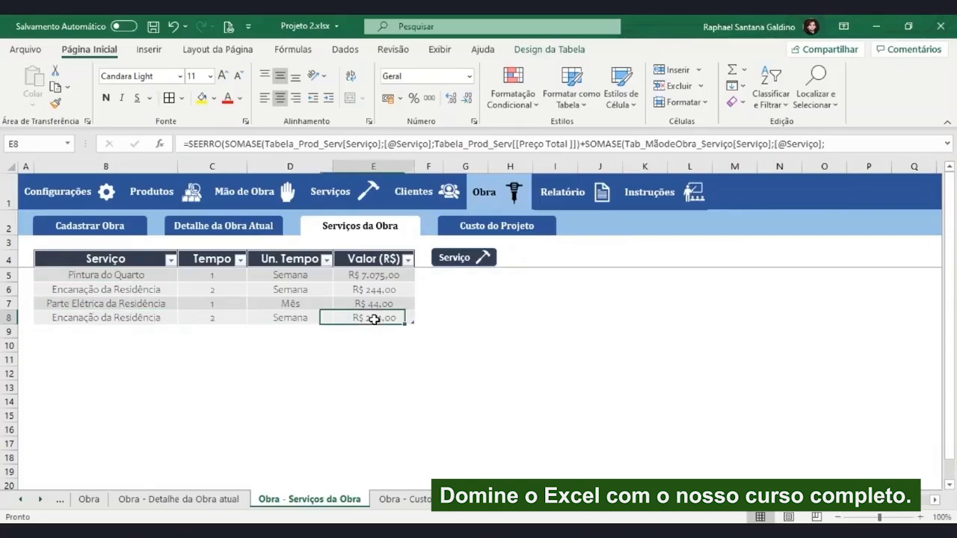
click(281, 329)
click(192, 317)
click(312, 317)
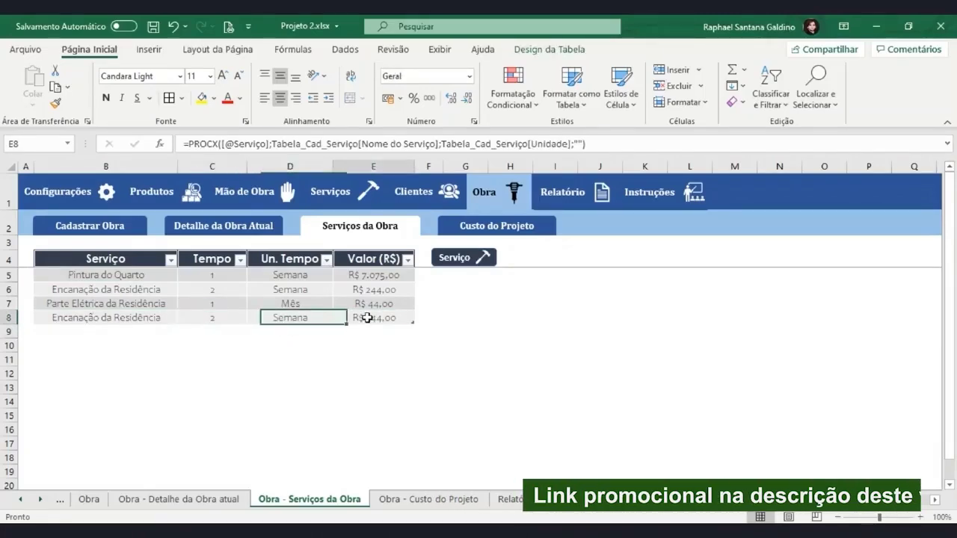
click(359, 317)
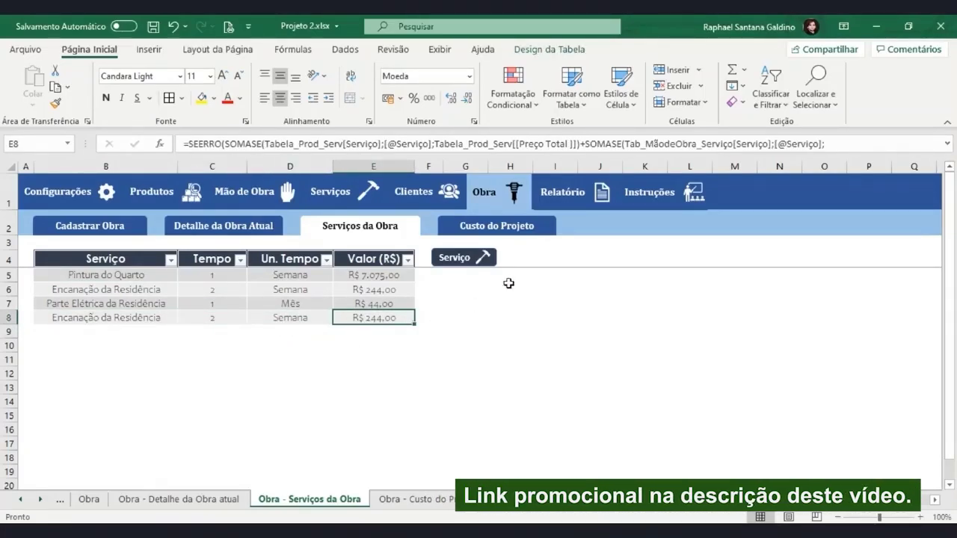
Confirm Relatório lists Encanação da Residência at R$ 244,00 with total R$ 732,00
click(570, 194)
scroll(471, 321, down, 3)
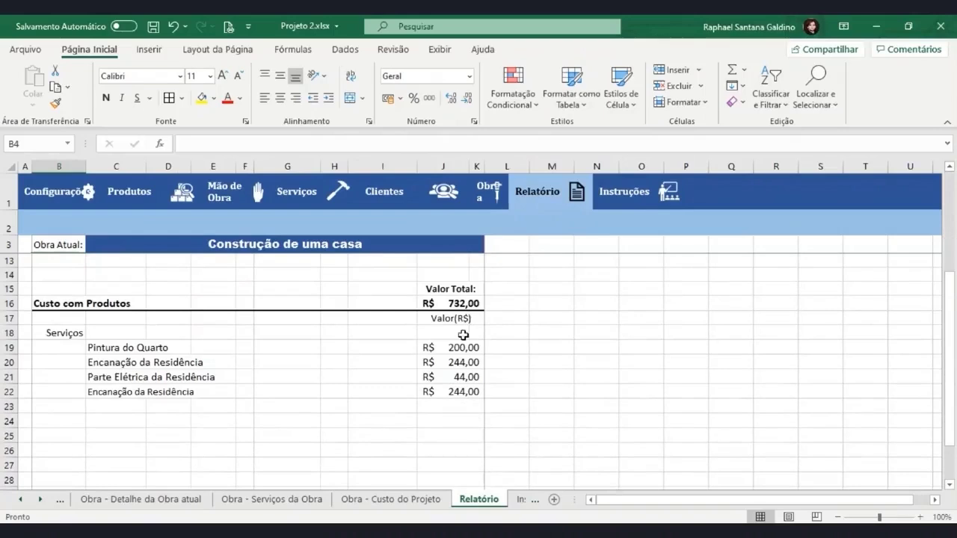
click(453, 391)
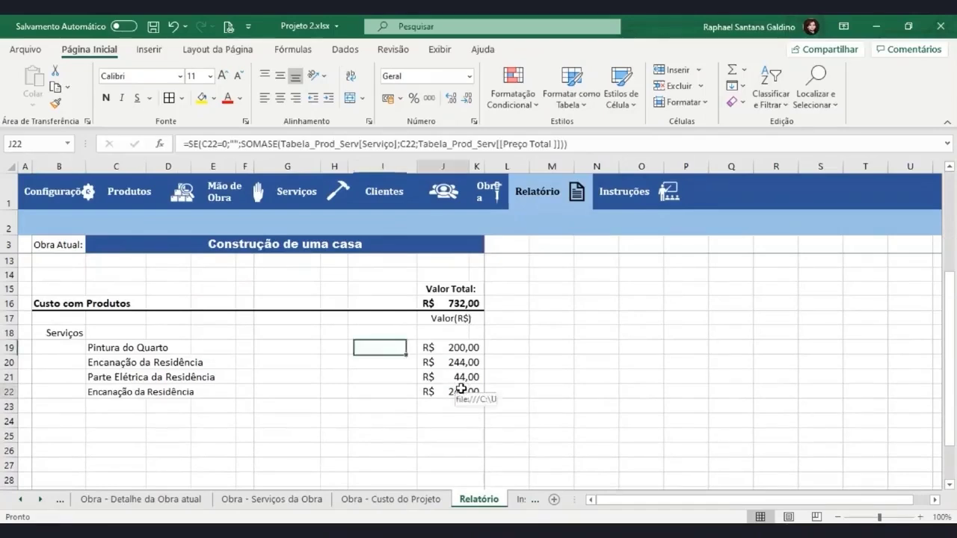
click(116, 394)
click(441, 307)
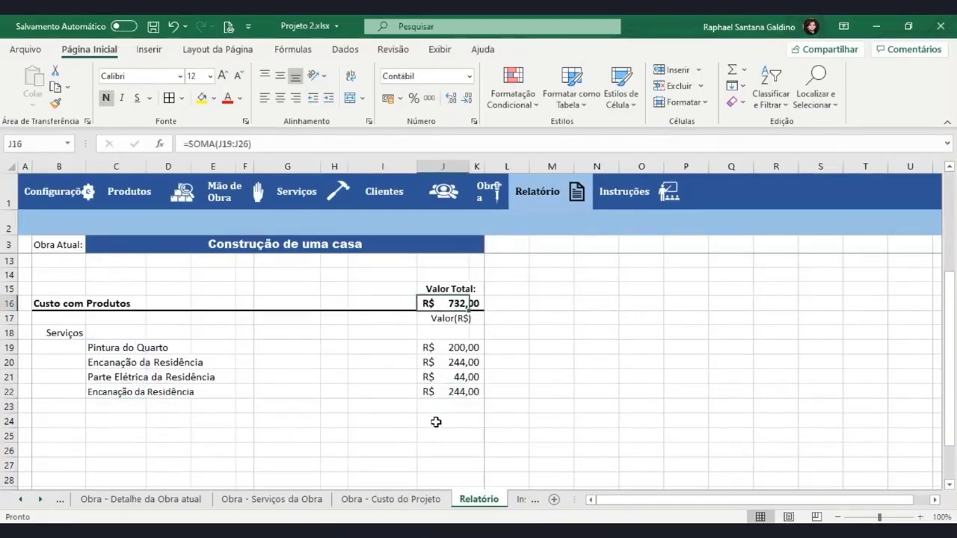